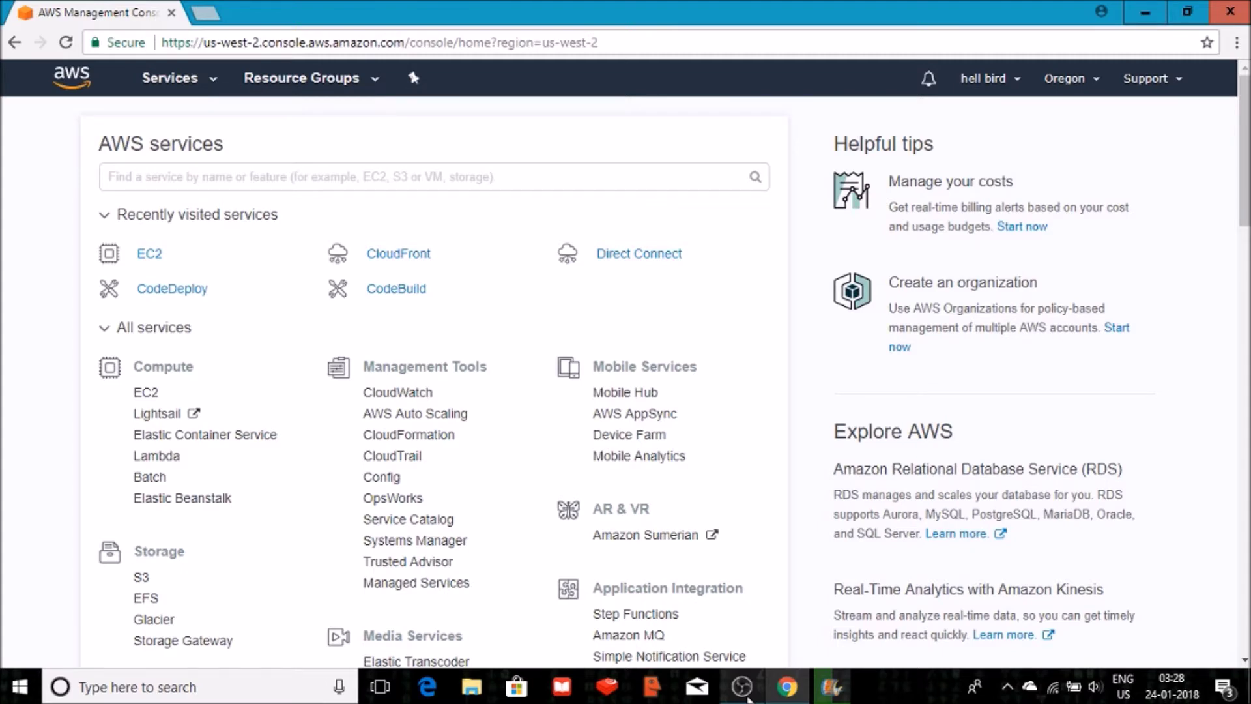
# Switch to the remote Windows server session and open Disk Management in Computer Management from Windows Administrative Tools
pyautogui.click(747, 696)
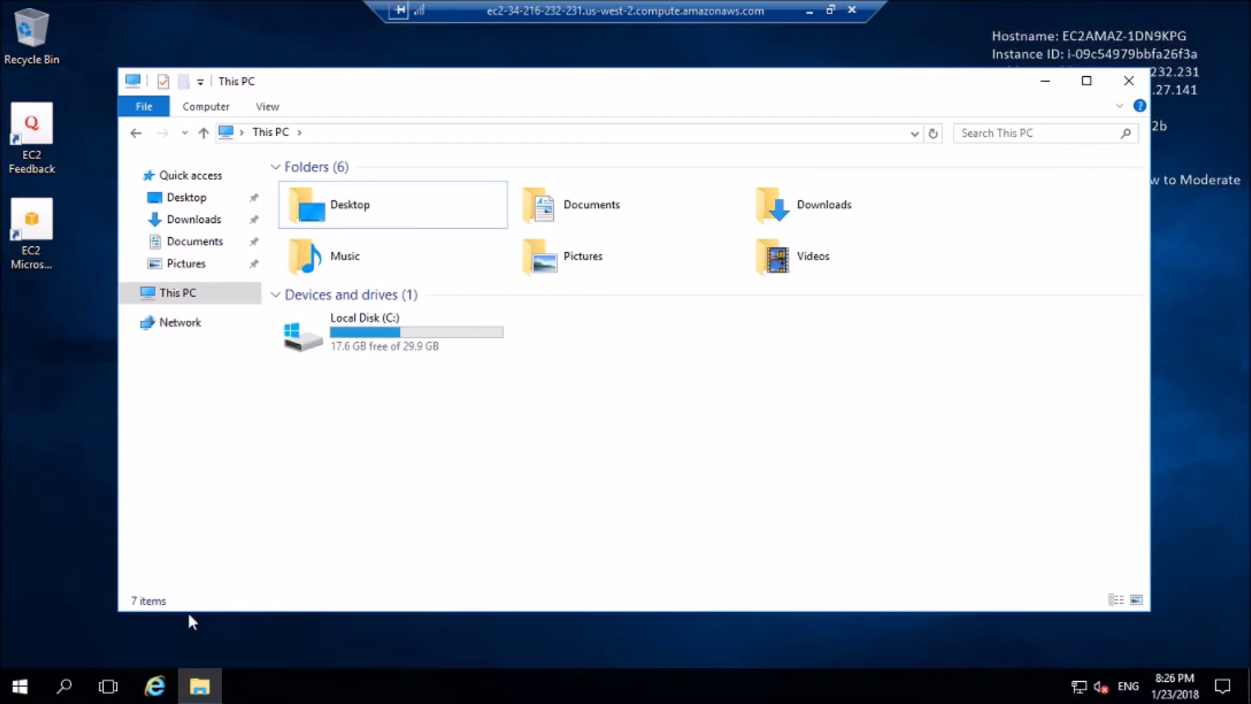
pyautogui.click(20, 687)
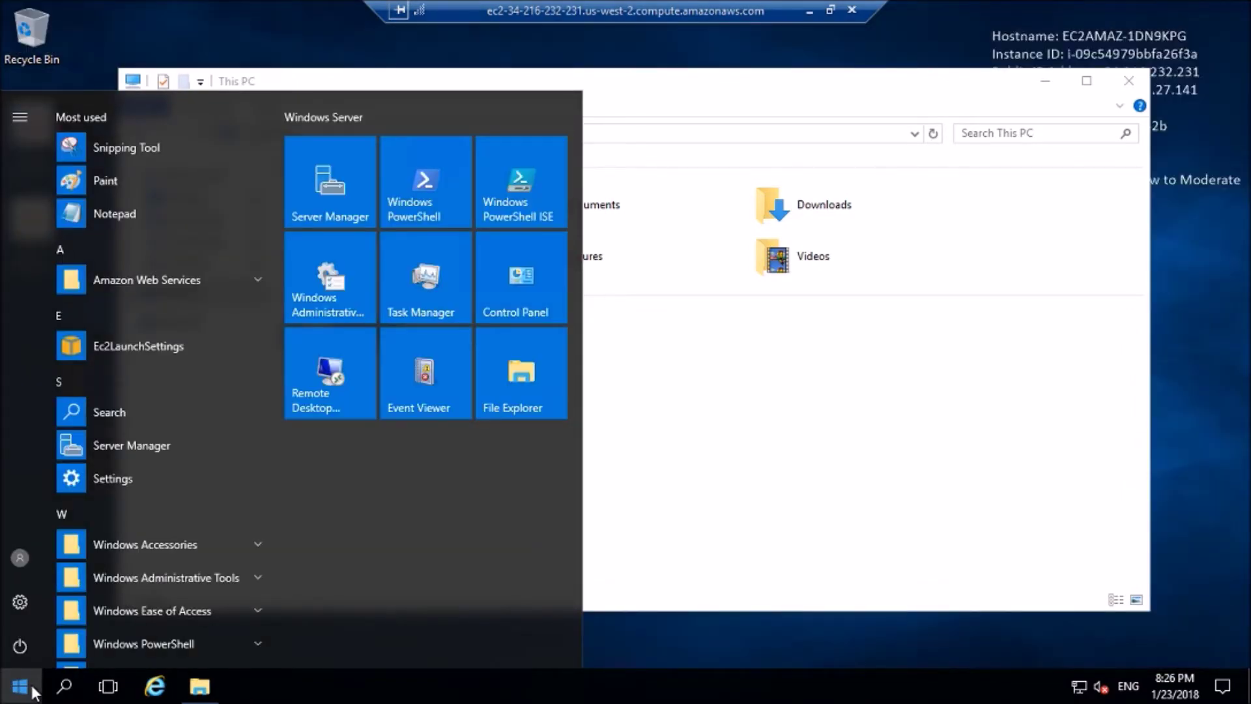
pyautogui.write('admini')
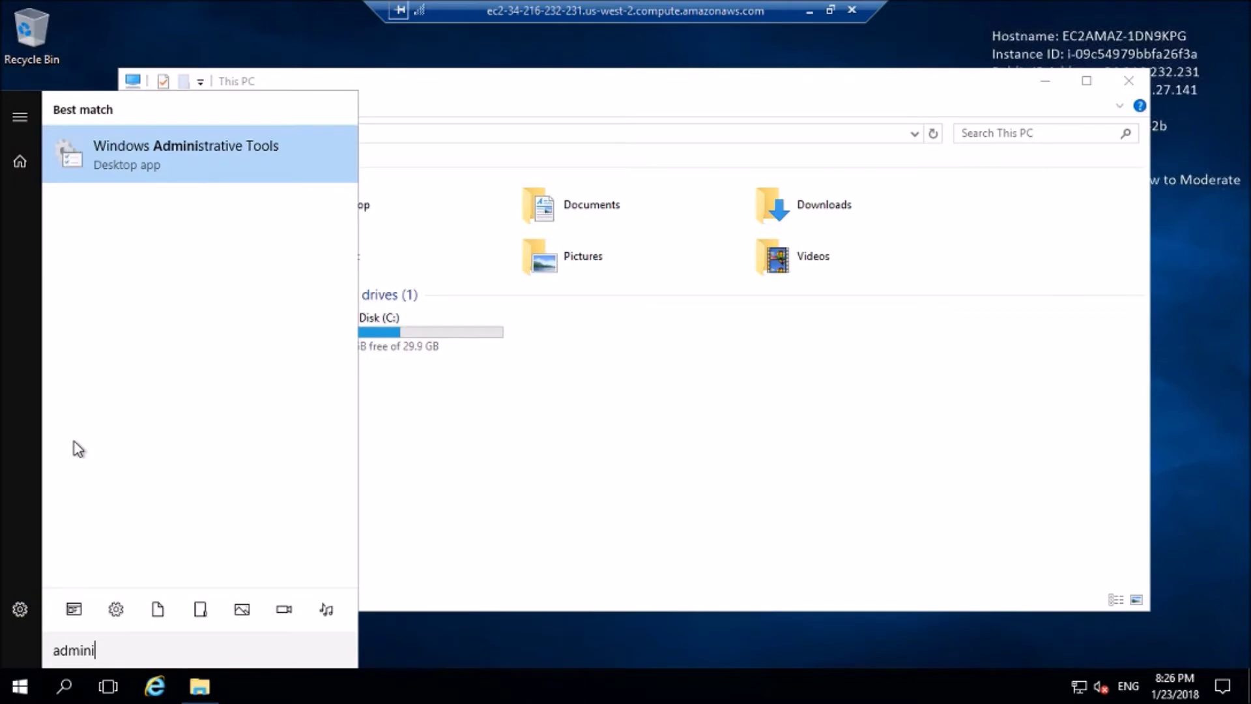
pyautogui.click(167, 156)
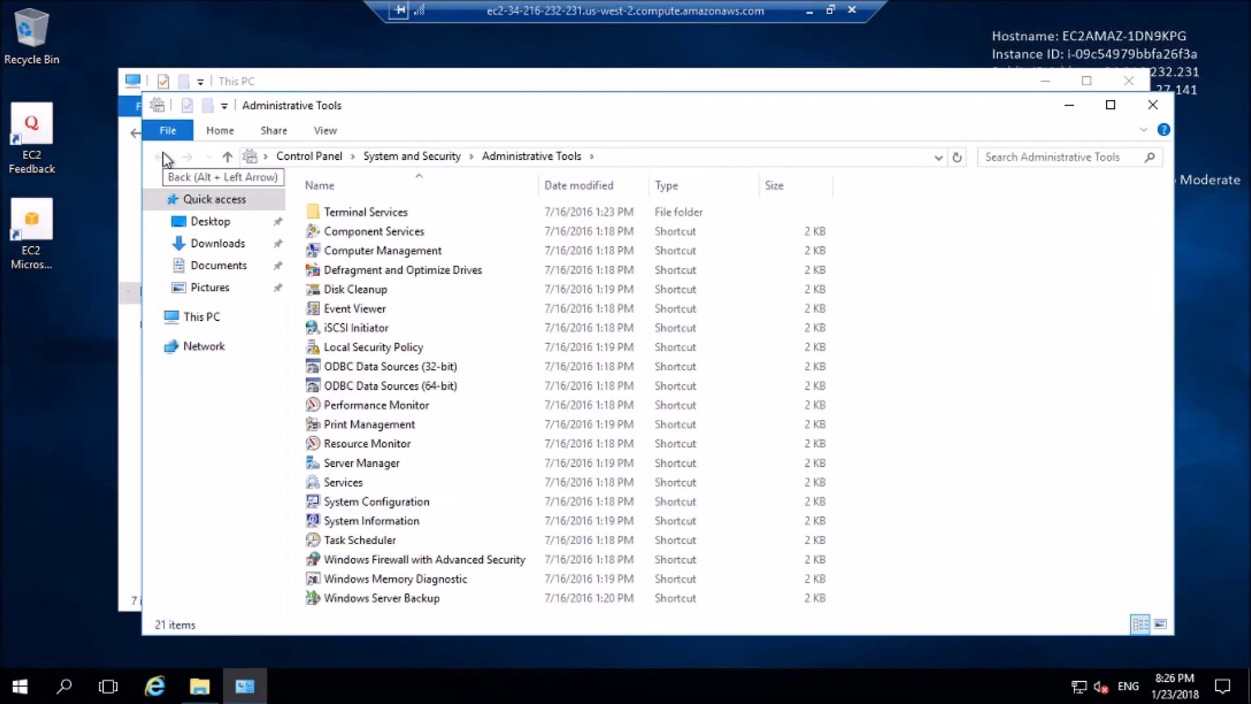
pyautogui.click(364, 257)
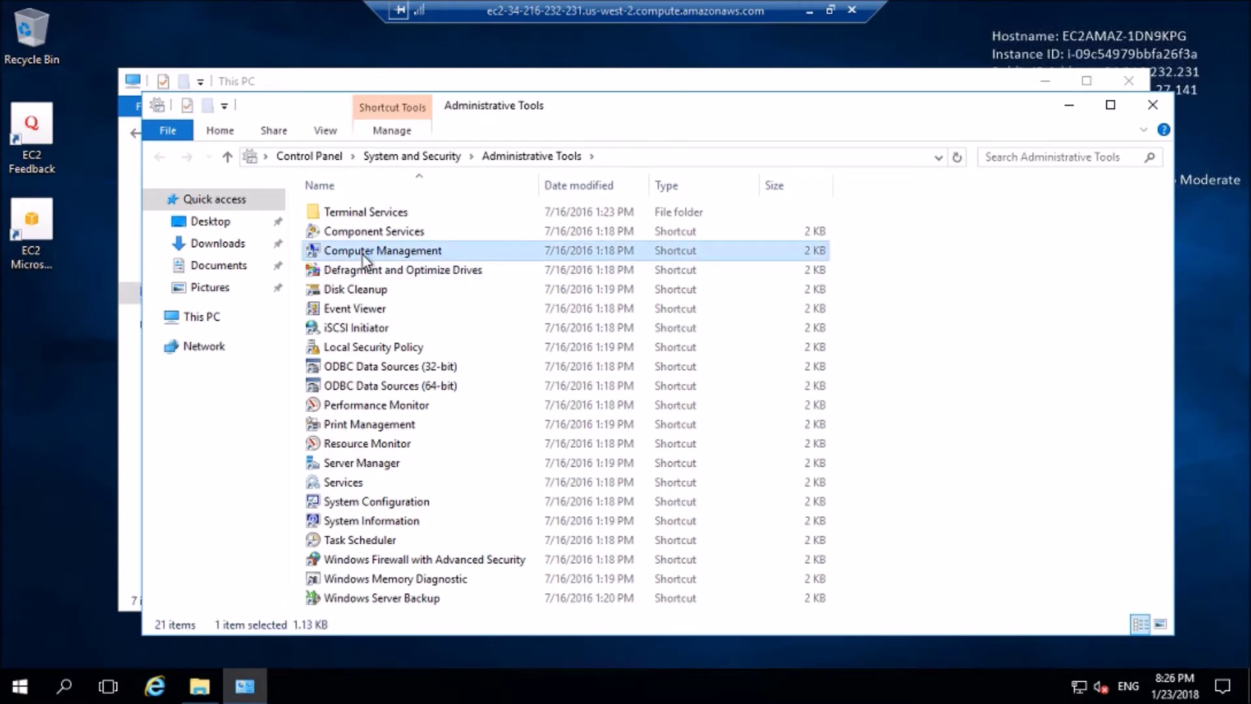
pyautogui.doubleClick(364, 256)
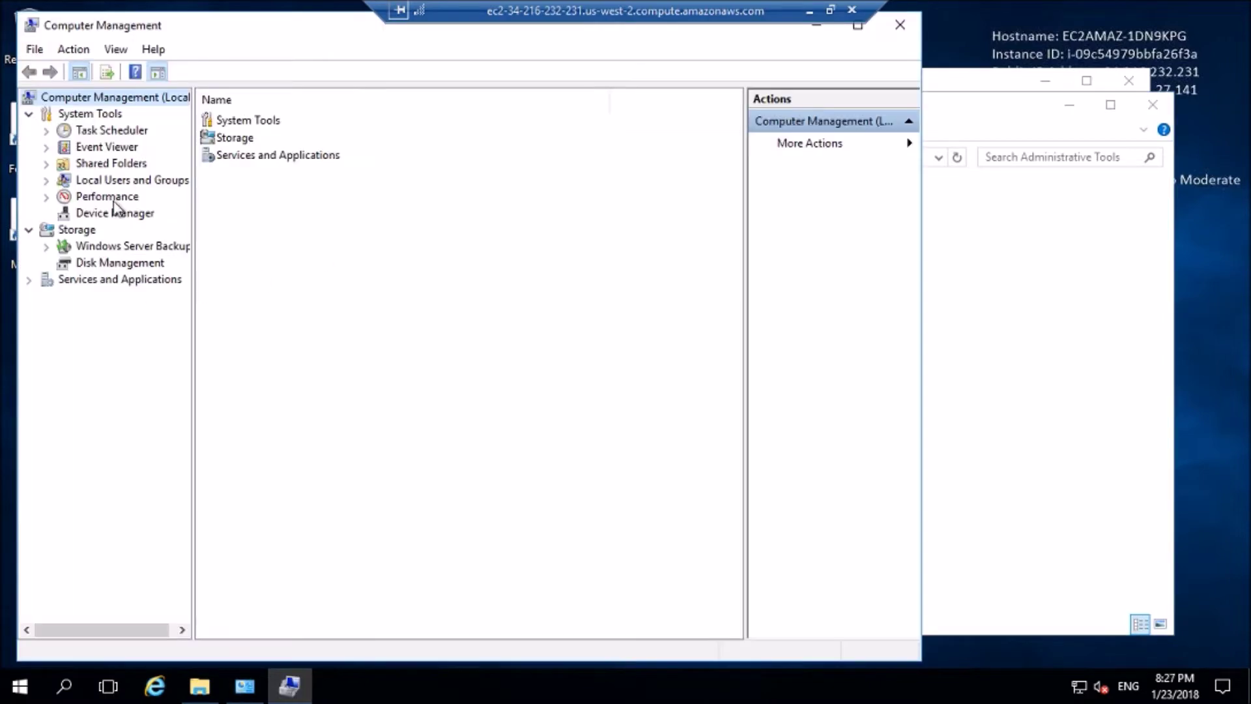
pyautogui.click(114, 266)
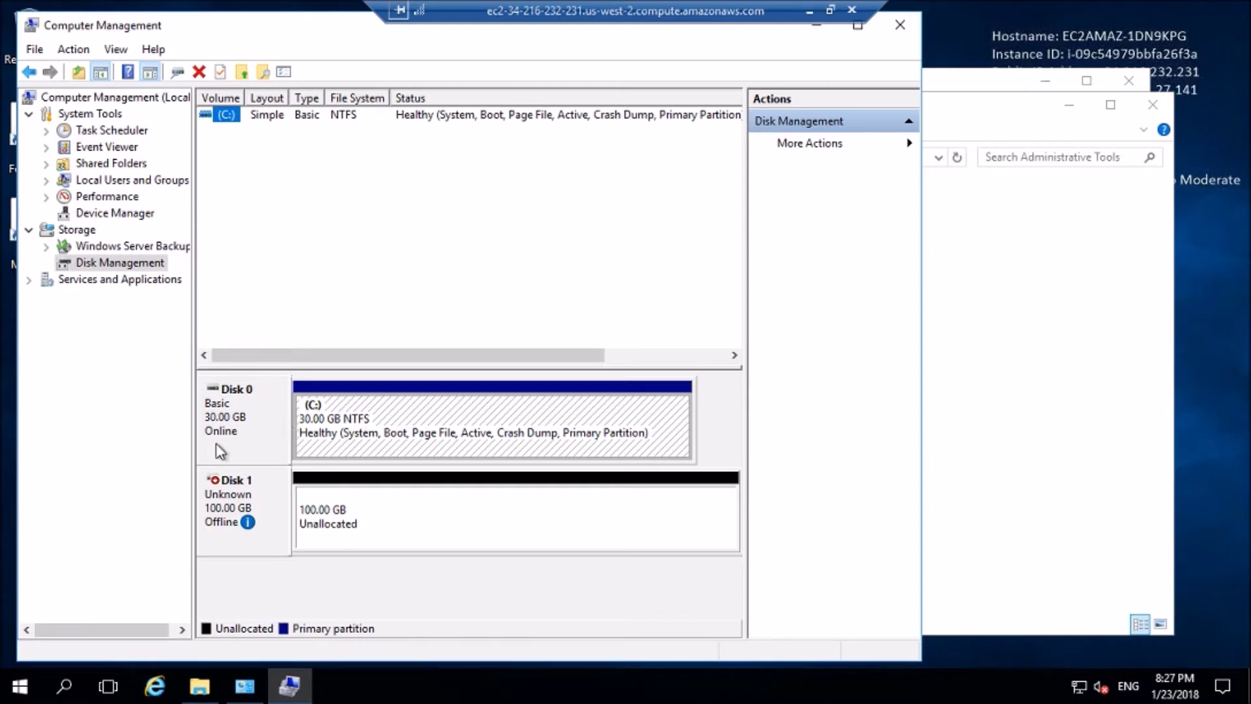
# Bring Disk 1 online and initialize it with the MBR (Master Boot Record) partition style
pyautogui.moveTo(231, 518)
pyautogui.rightClick(239, 526)
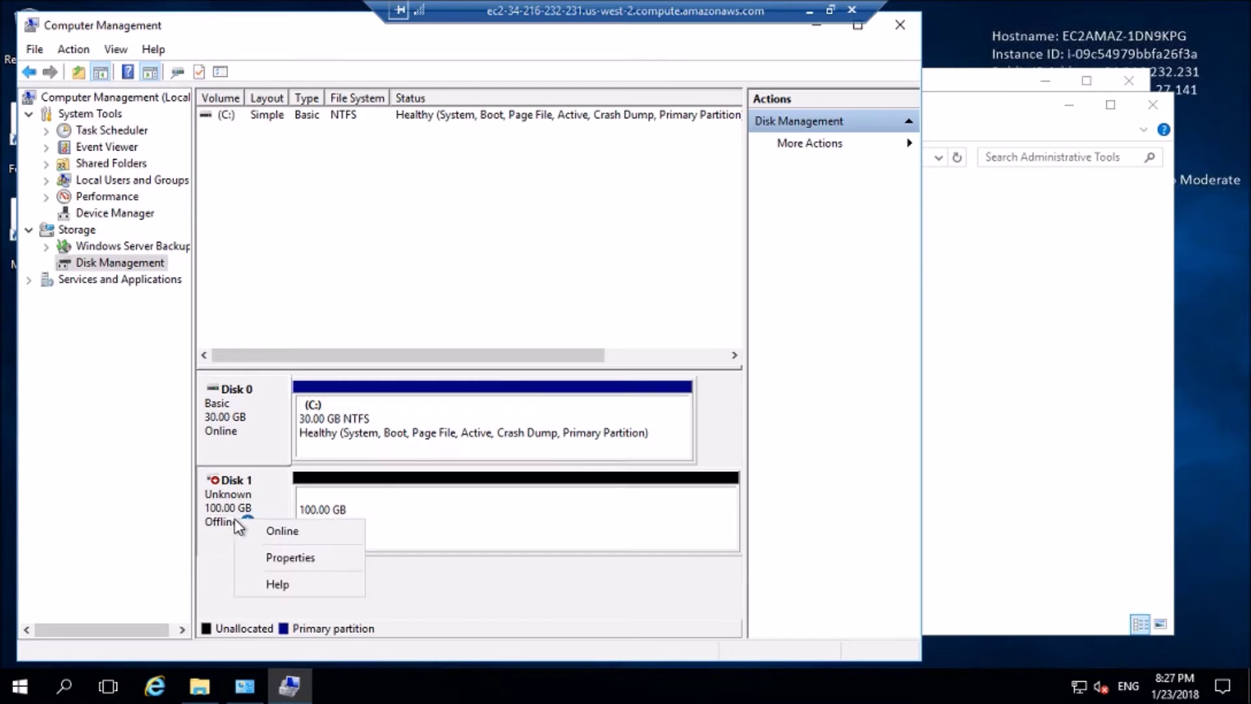
pyautogui.click(266, 531)
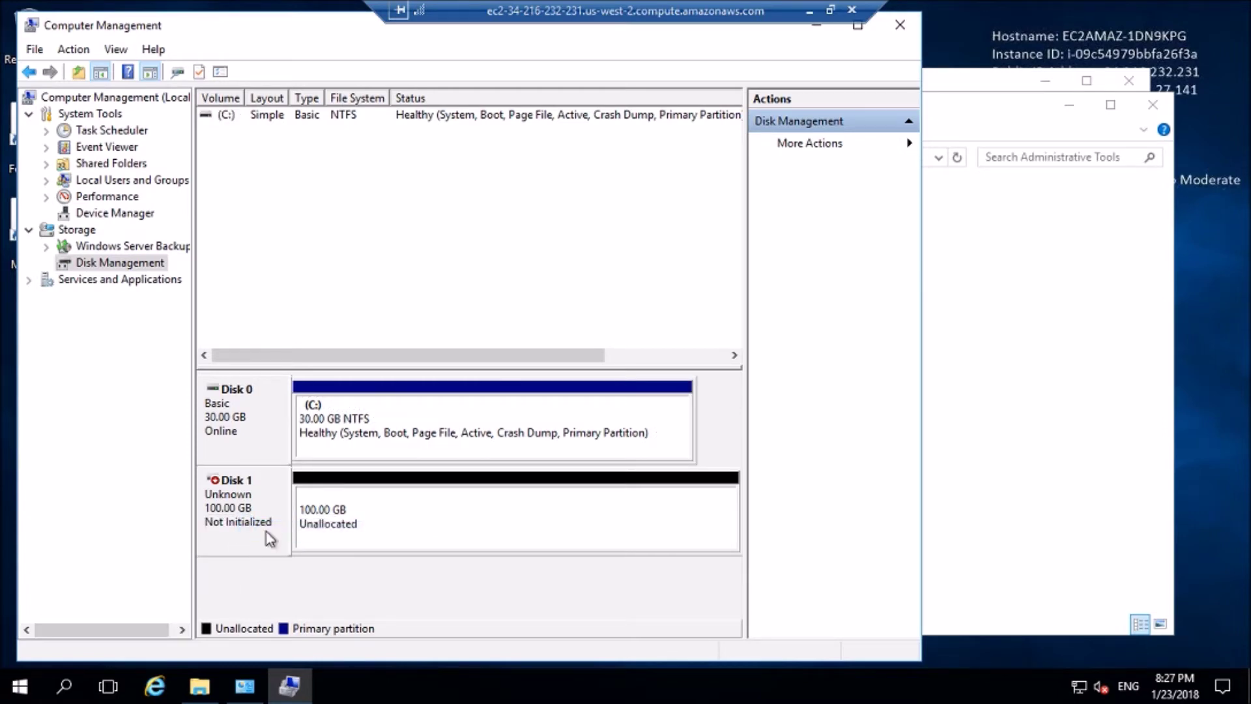
pyautogui.rightClick(224, 537)
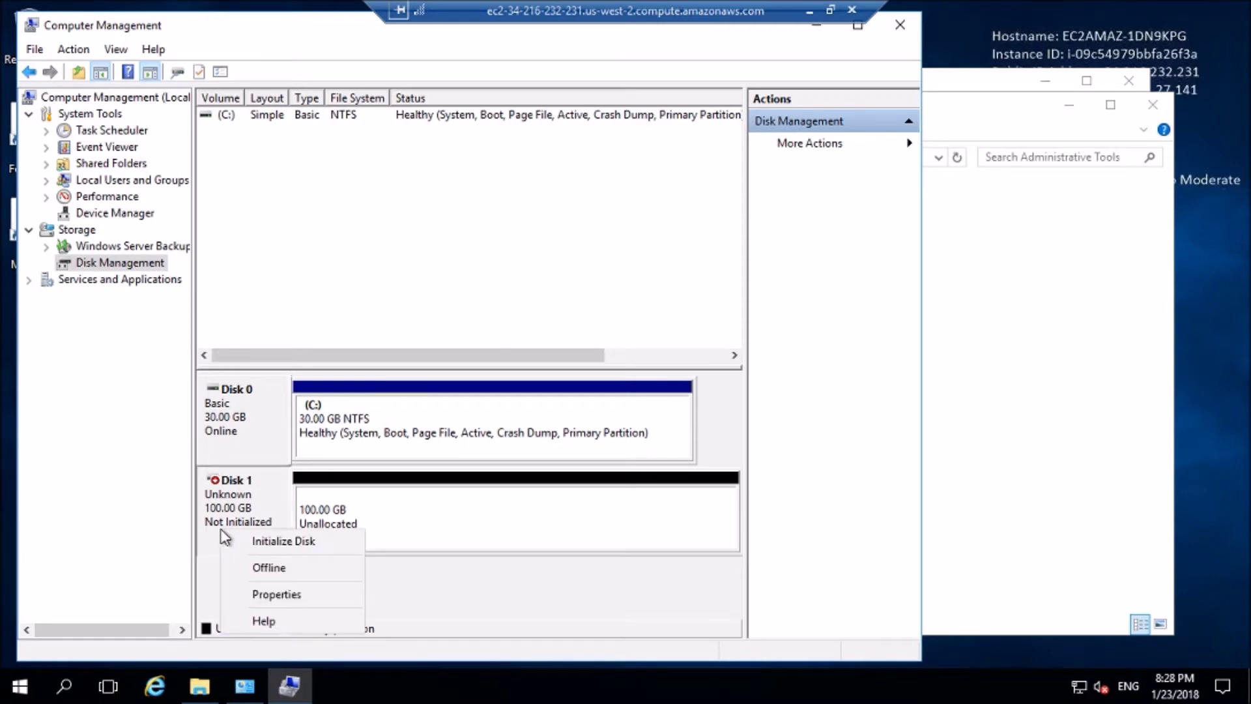
pyautogui.click(259, 545)
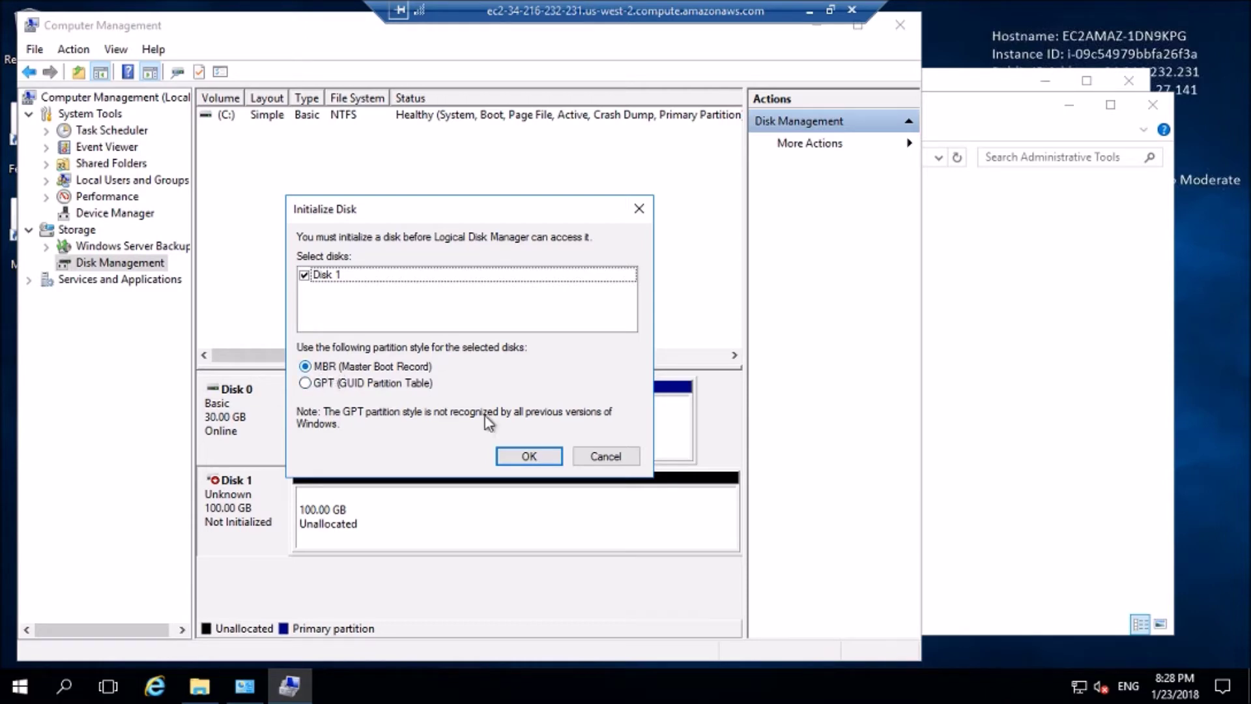
pyautogui.click(527, 453)
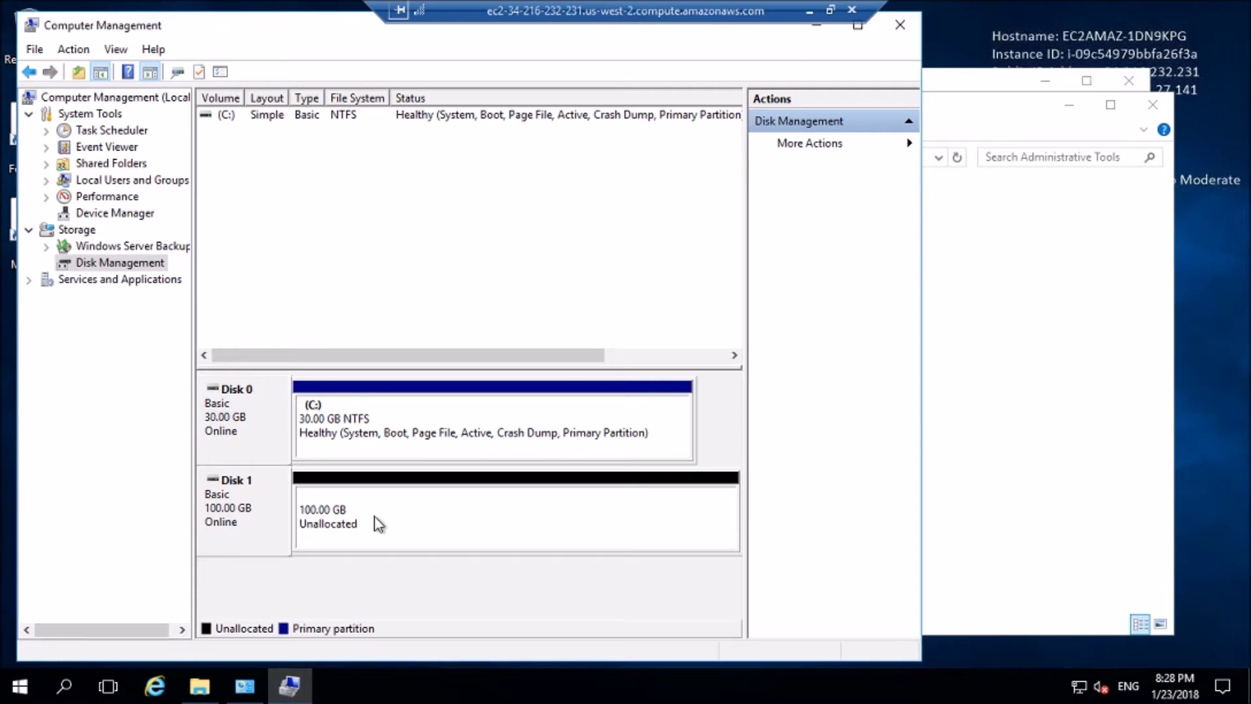
# Set up a new simple volume on Disk 1's unallocated space, using the full 102397 MB and drive letter Z
pyautogui.rightClick(418, 527)
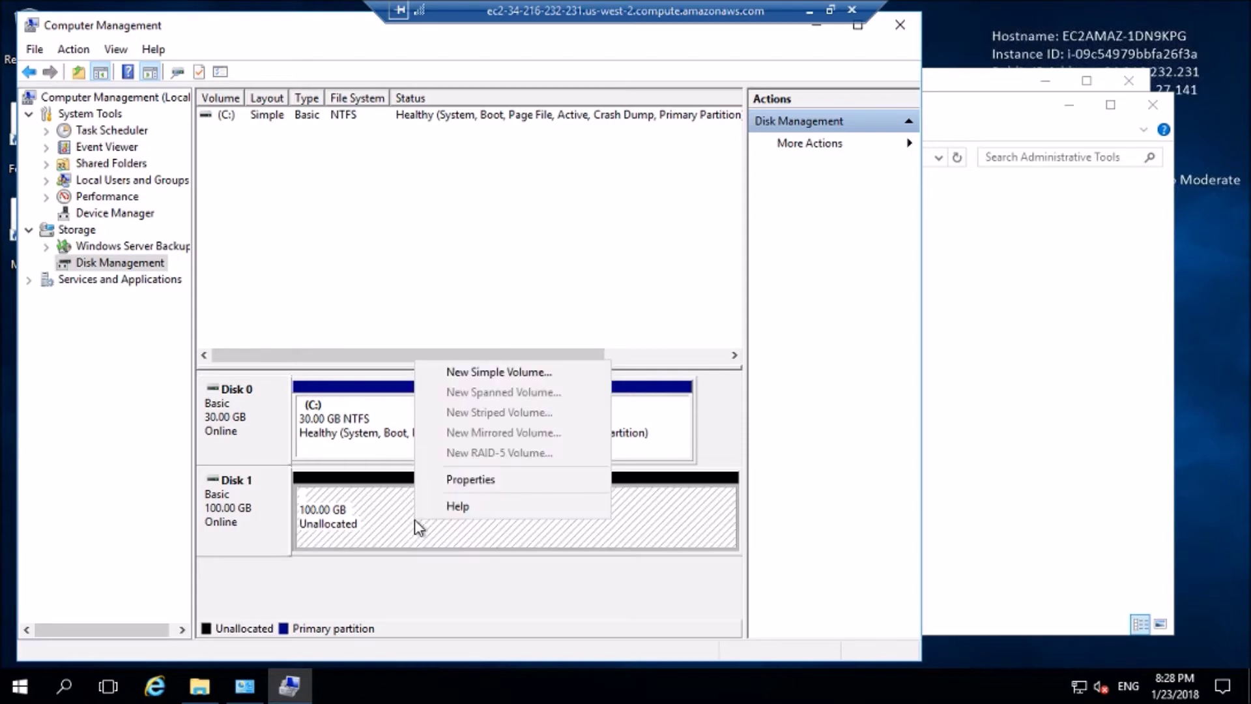
pyautogui.click(483, 373)
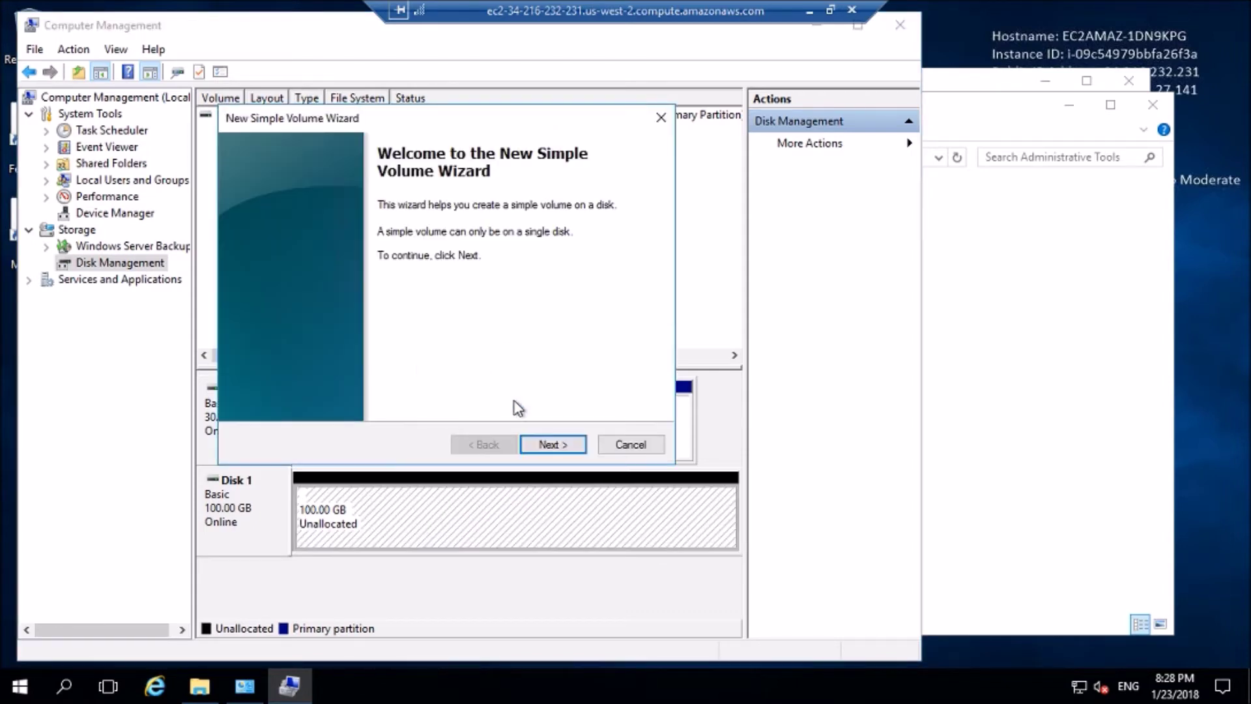
pyautogui.click(553, 445)
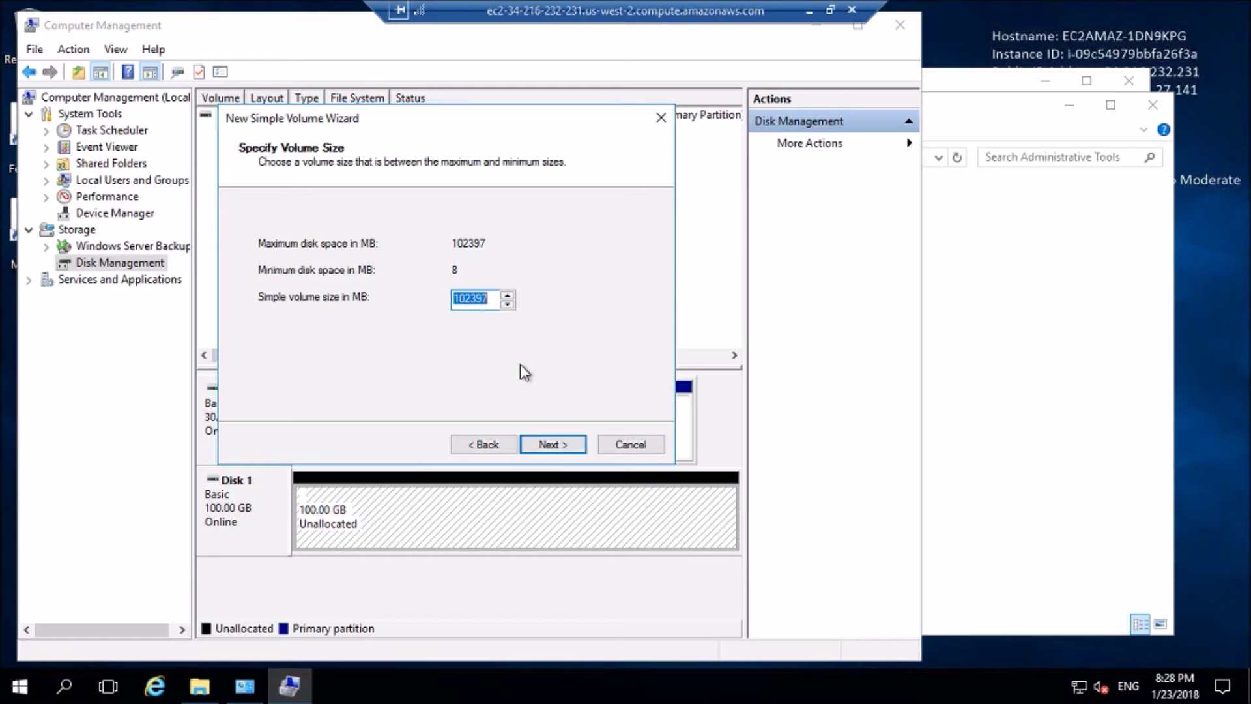
pyautogui.click(565, 446)
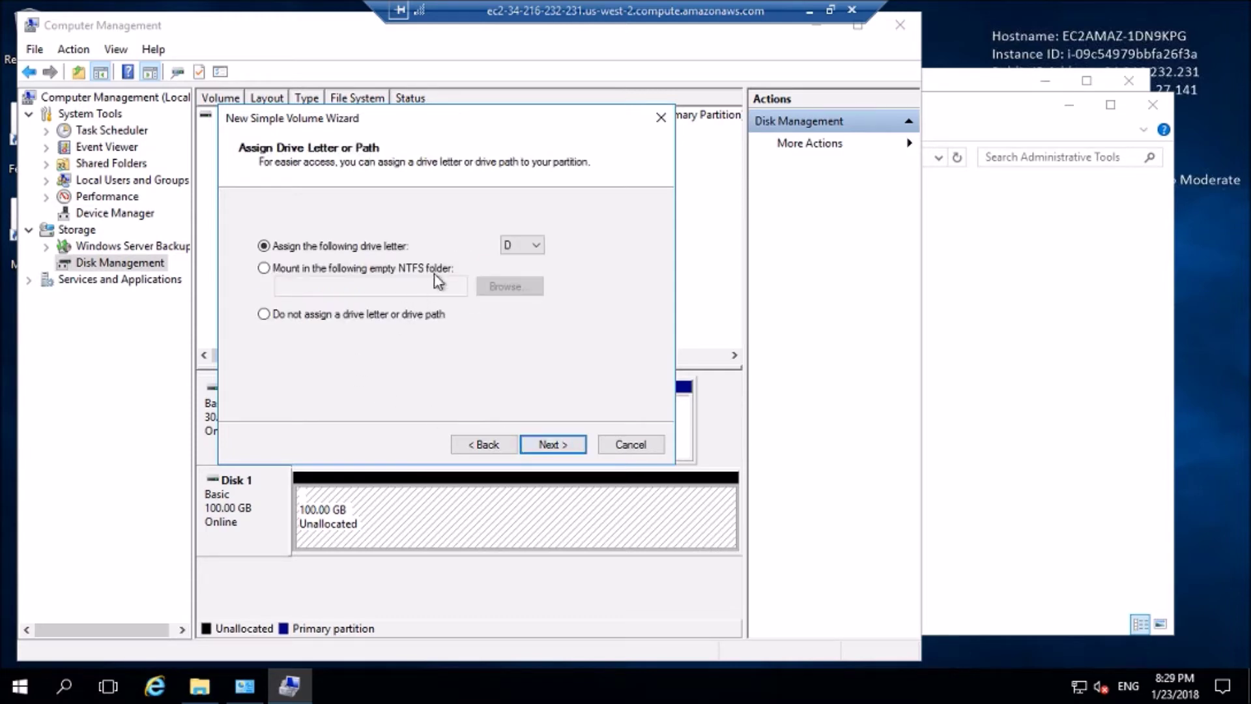
pyautogui.click(537, 245)
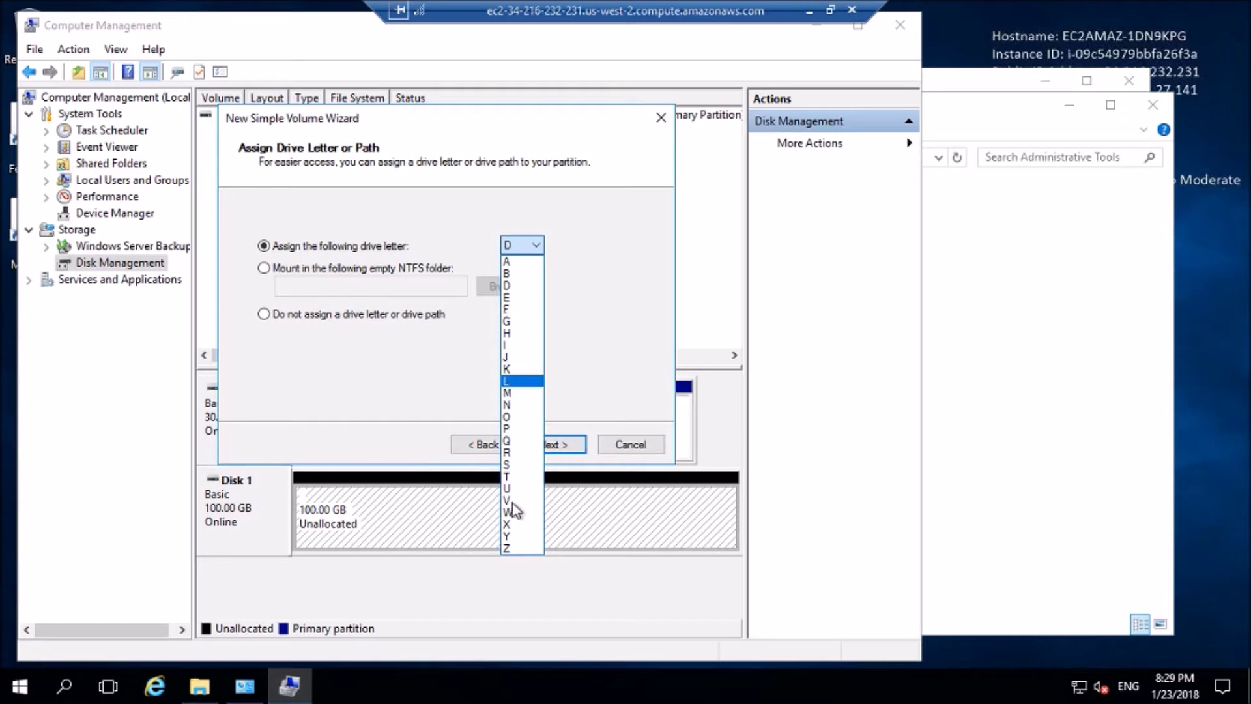
pyautogui.click(512, 549)
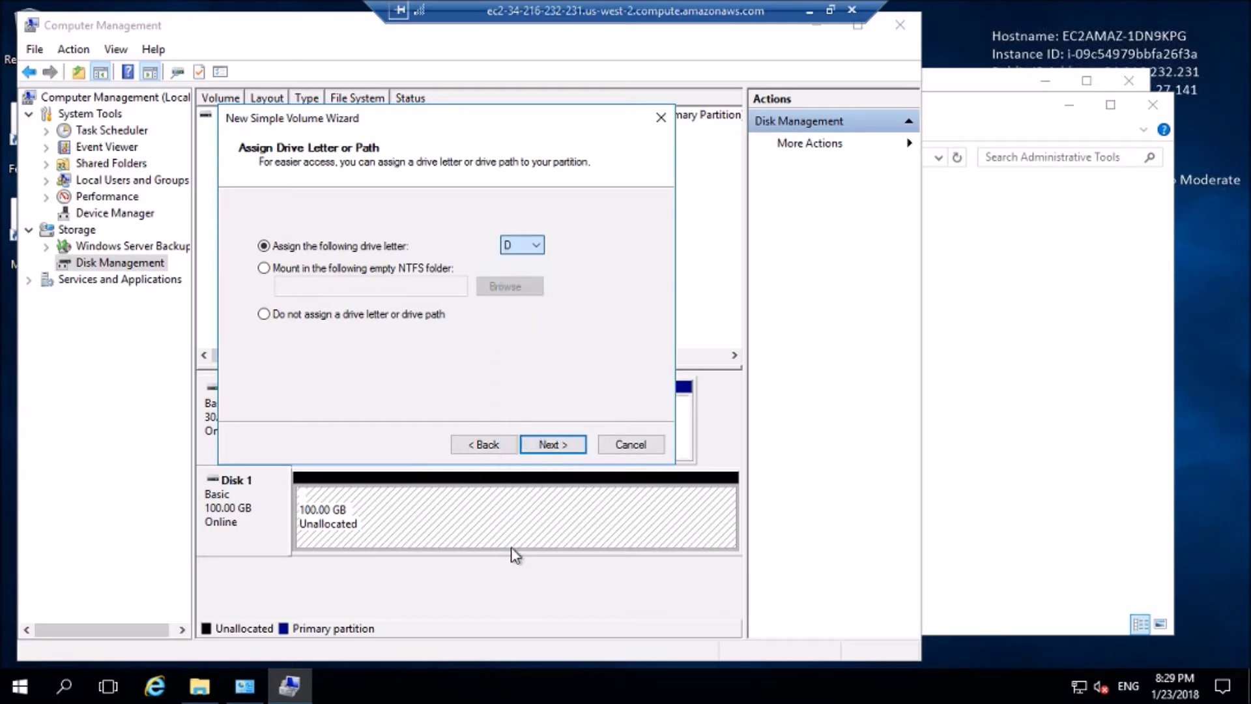
pyautogui.click(550, 445)
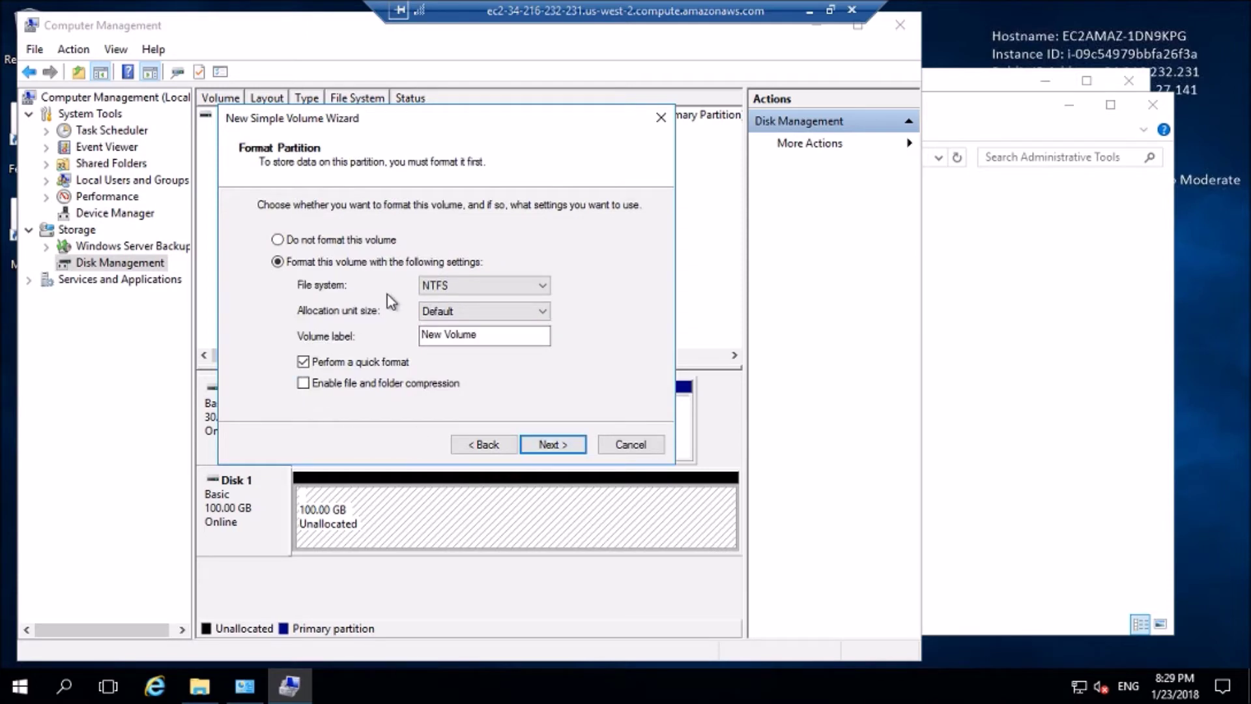
# Format the volume as NTFS with default allocation unit size, label New Volume and quick format, and complete the wizard
pyautogui.click(463, 287)
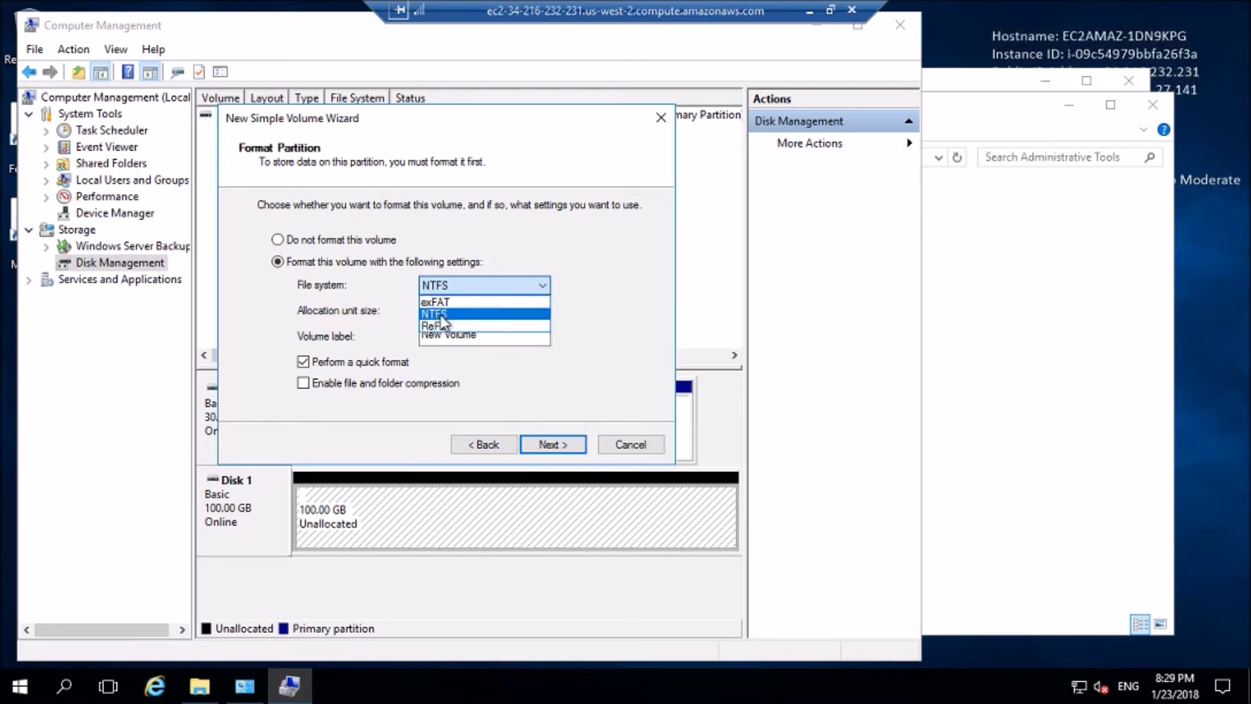
pyautogui.click(443, 317)
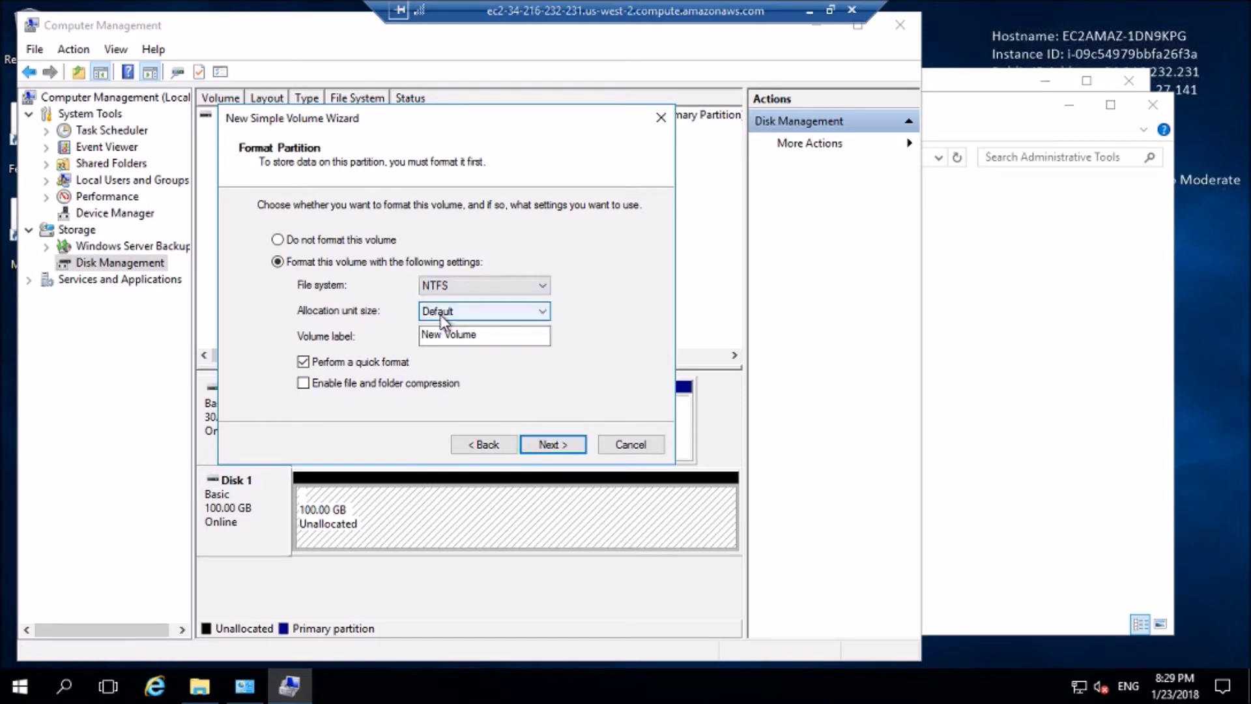
pyautogui.click(553, 442)
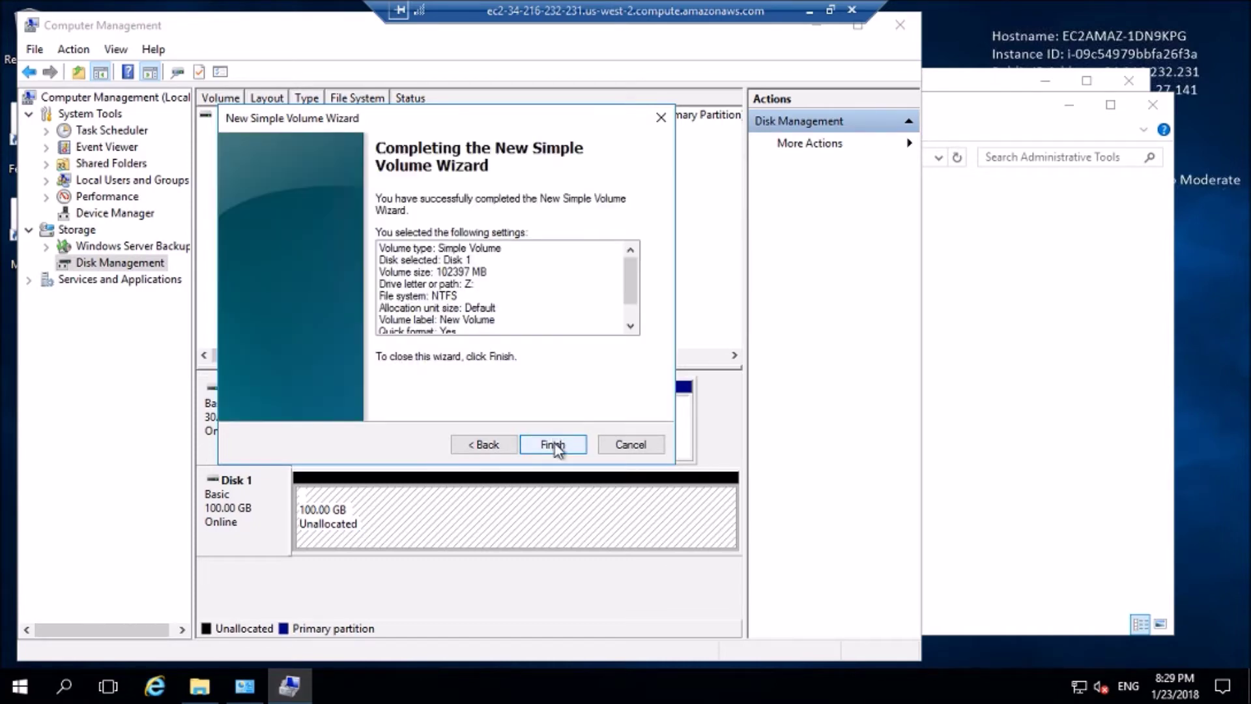
pyautogui.click(554, 445)
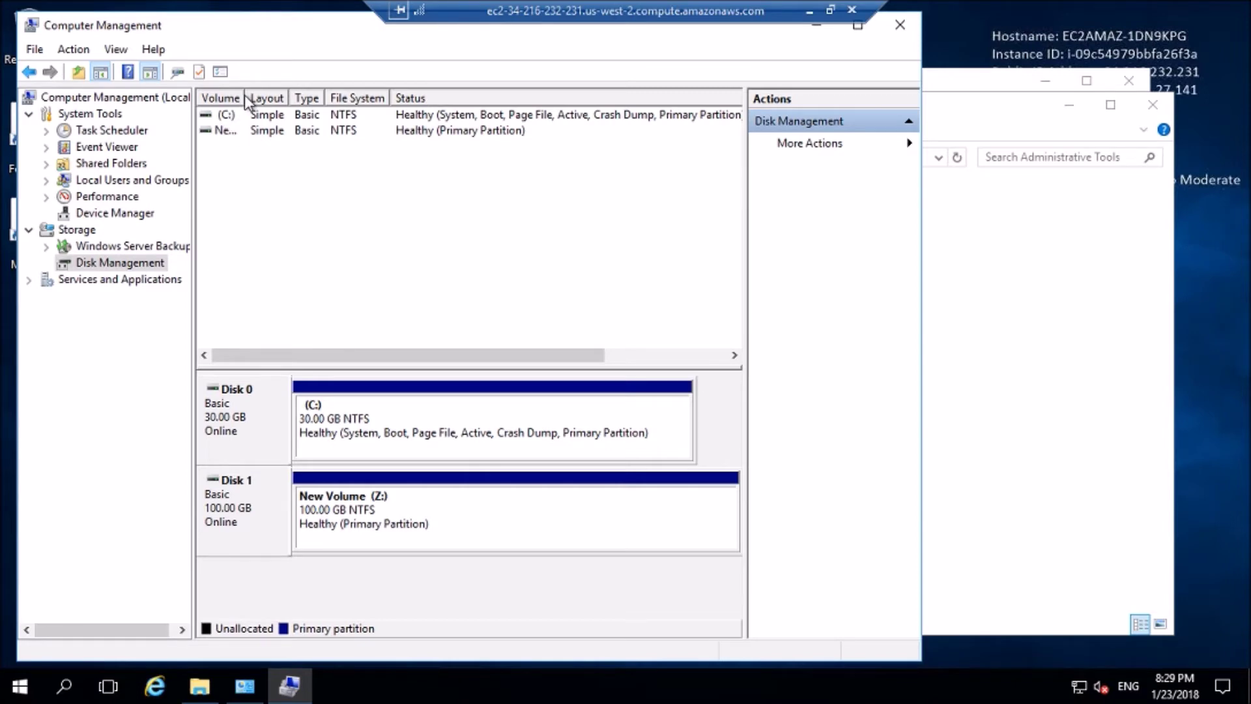
# Widen the Volume column to fit the full volume names, and close Computer Management and Administrative Tools
pyautogui.moveTo(243, 95); pyautogui.dragTo(275, 96)
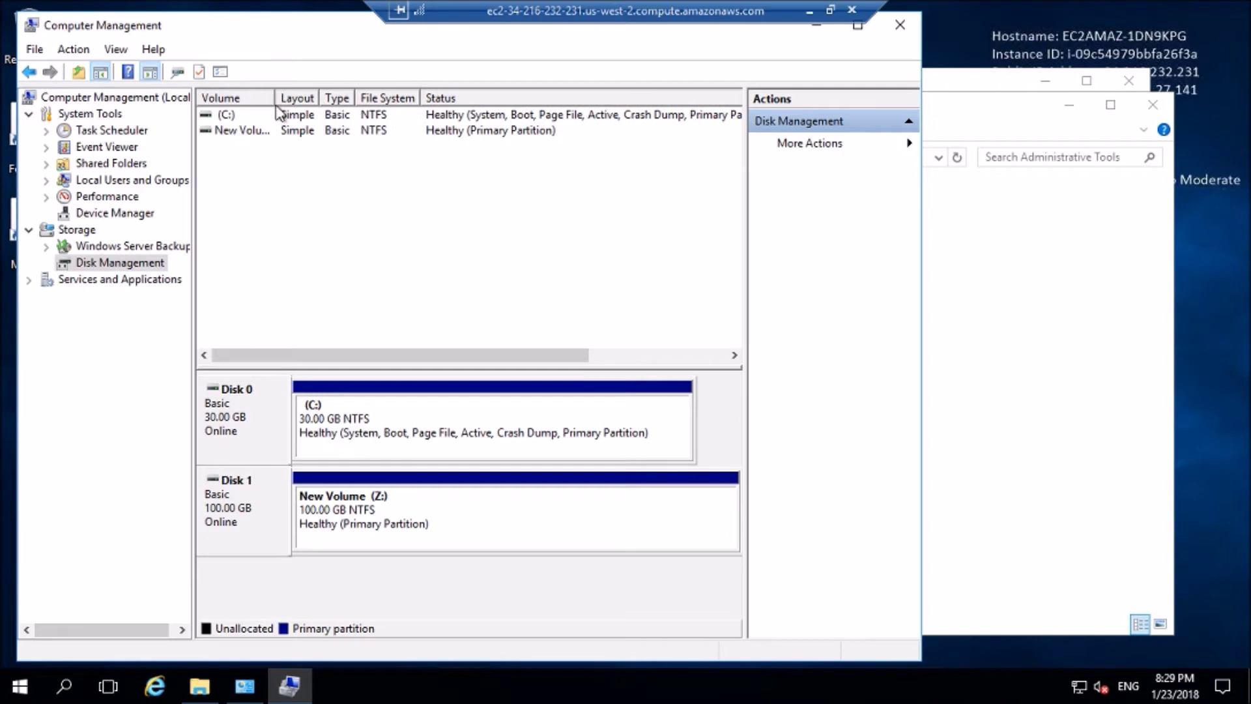
pyautogui.moveTo(319, 98); pyautogui.dragTo(325, 98)
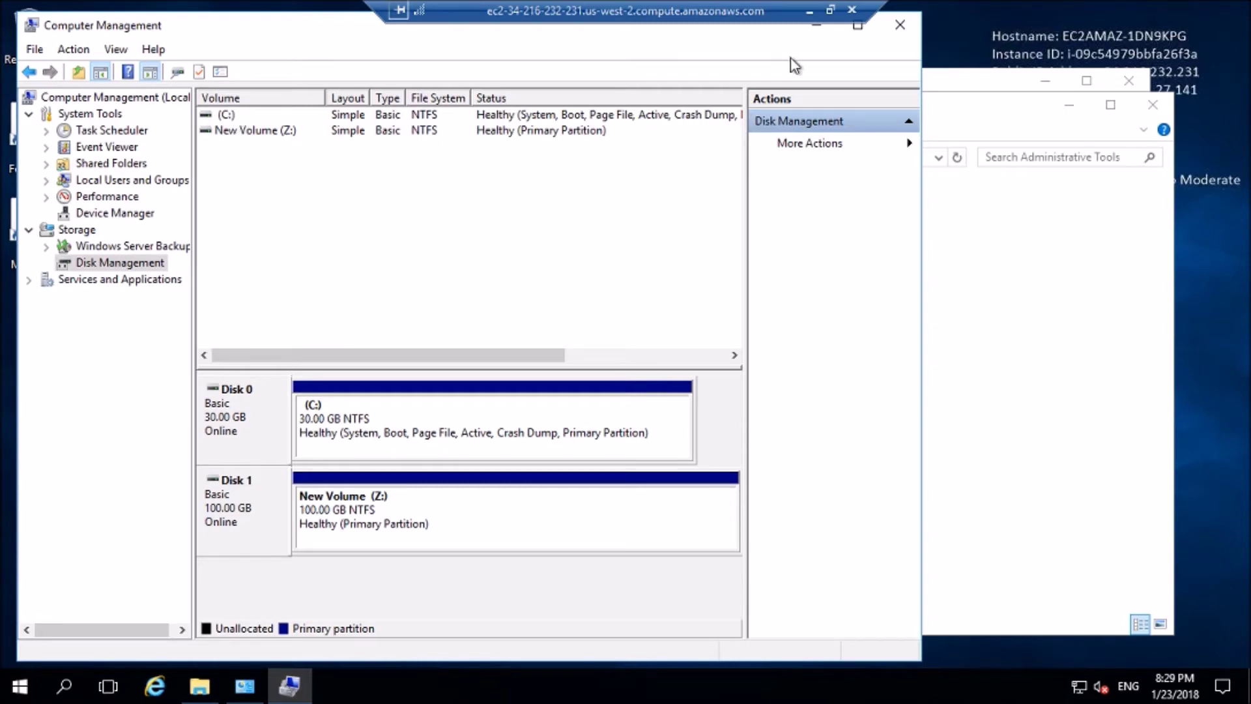
pyautogui.click(904, 26)
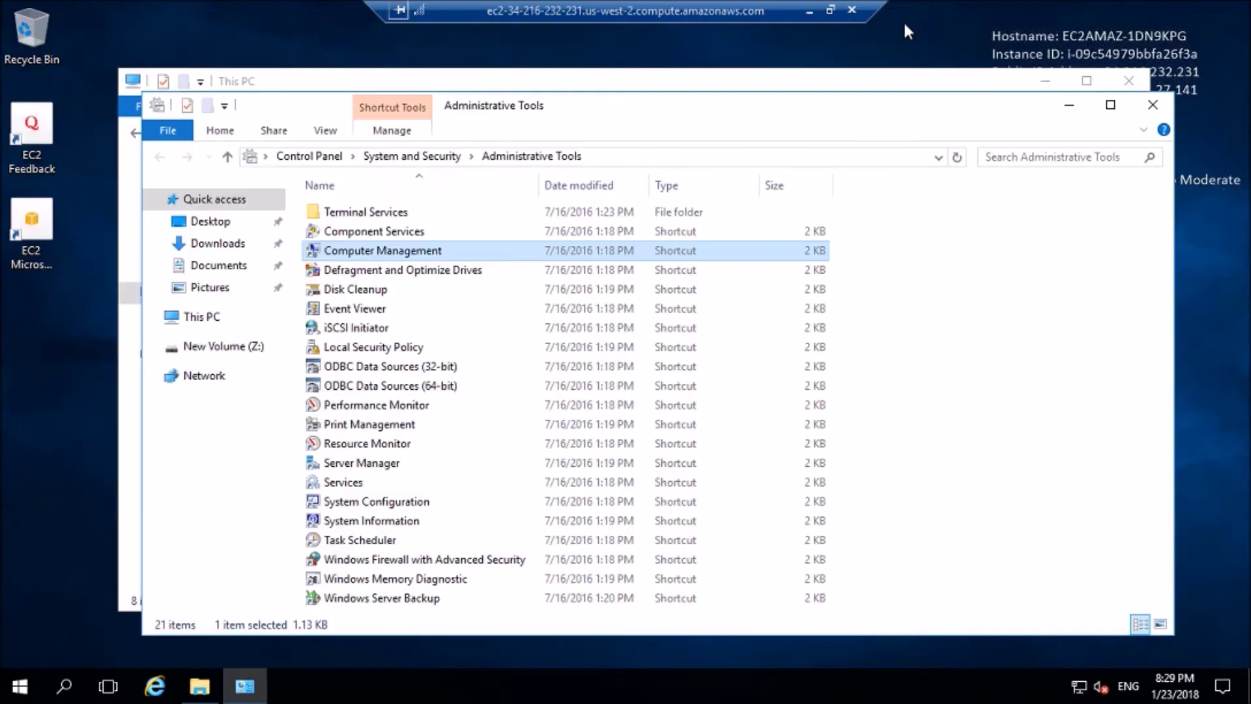
pyautogui.click(1155, 106)
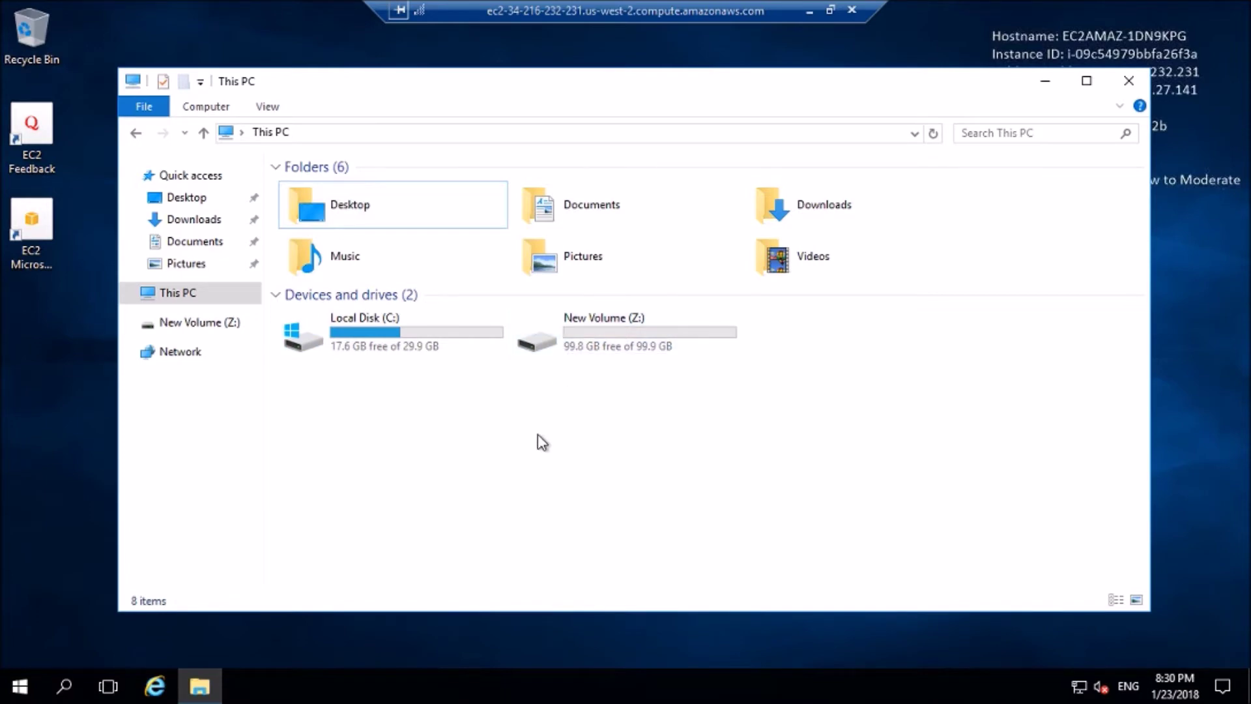
# Create a text document named Crush in New Volume (Z:) and open it in Notepad
pyautogui.doubleClick(609, 349)
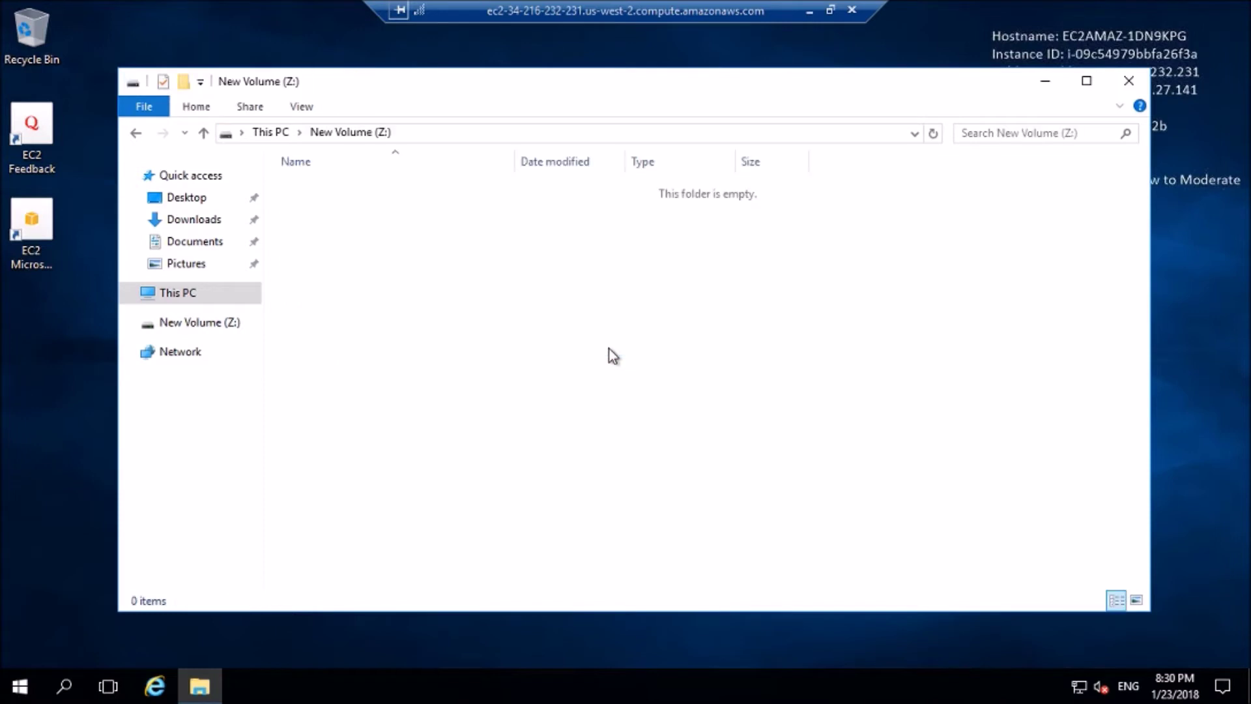
pyautogui.rightClick(423, 263)
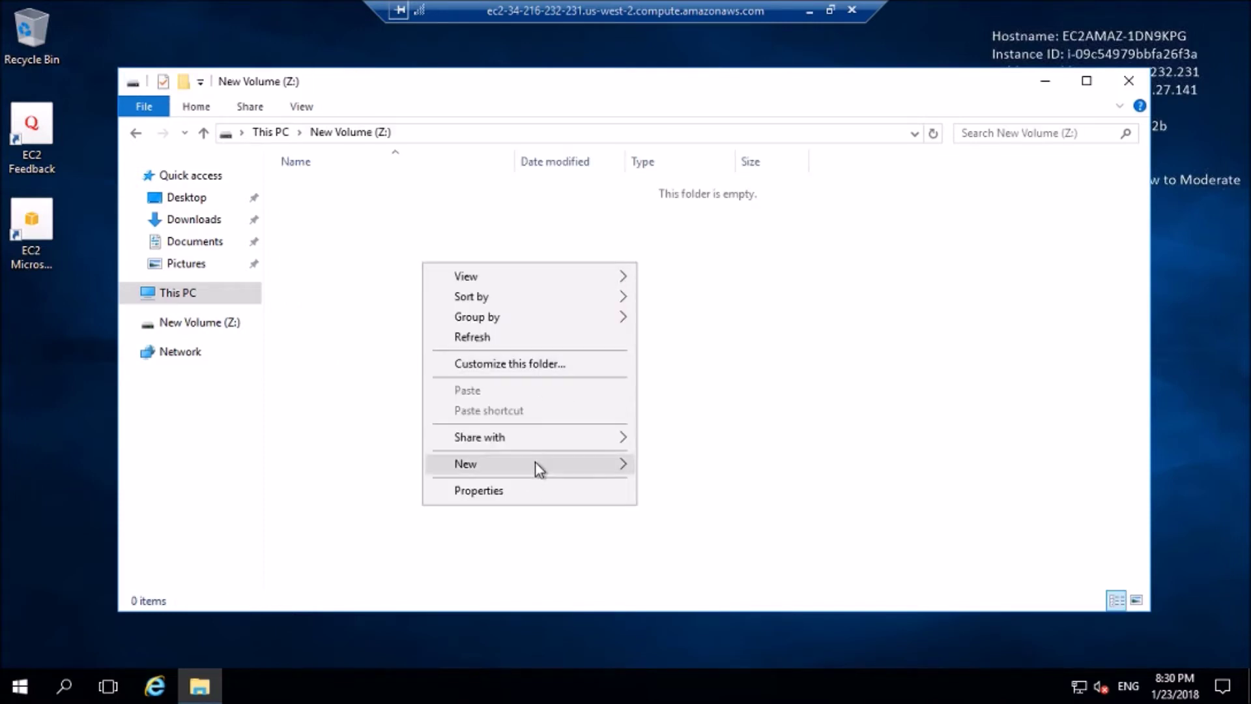
pyautogui.moveTo(556, 461)
pyautogui.click(674, 579)
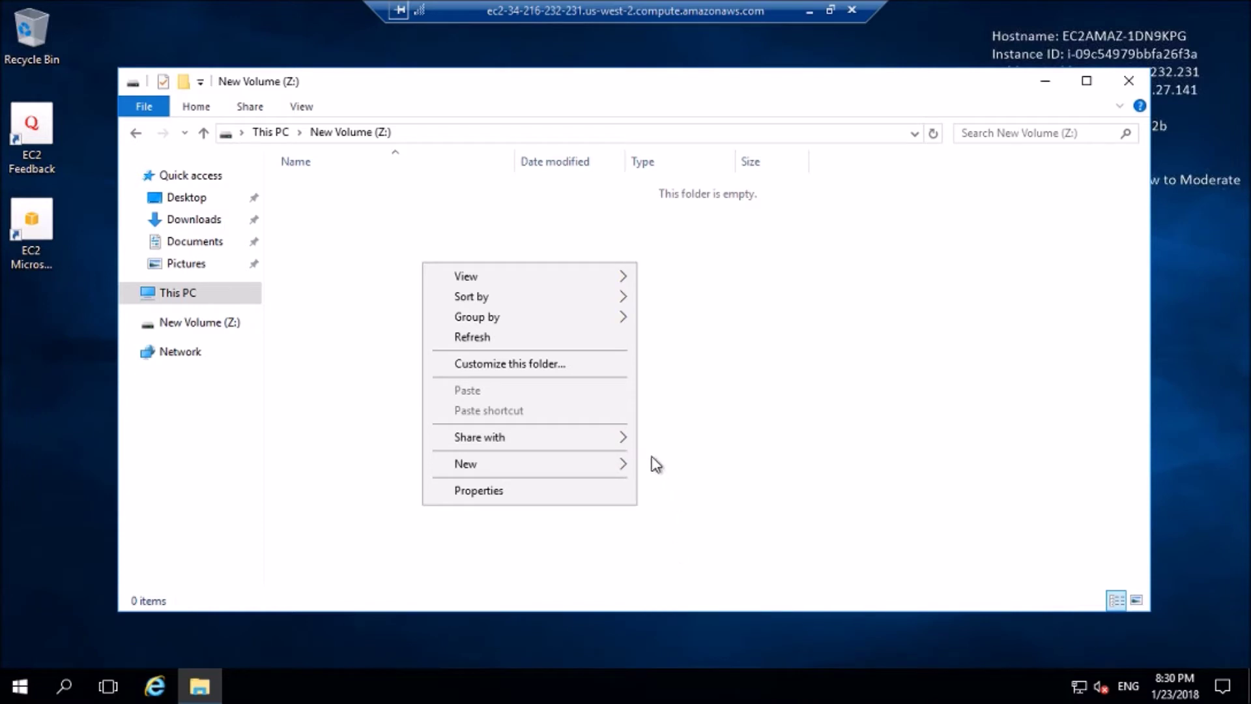
pyautogui.moveTo(626, 466)
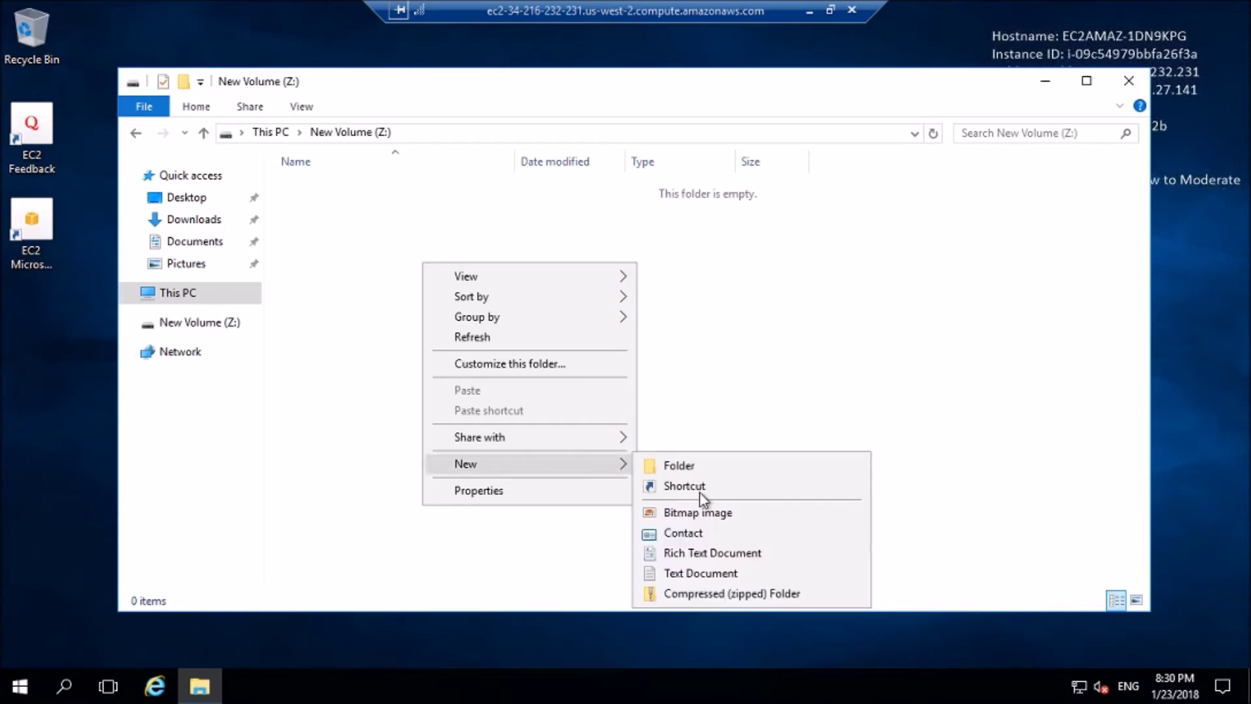
pyautogui.click(692, 574)
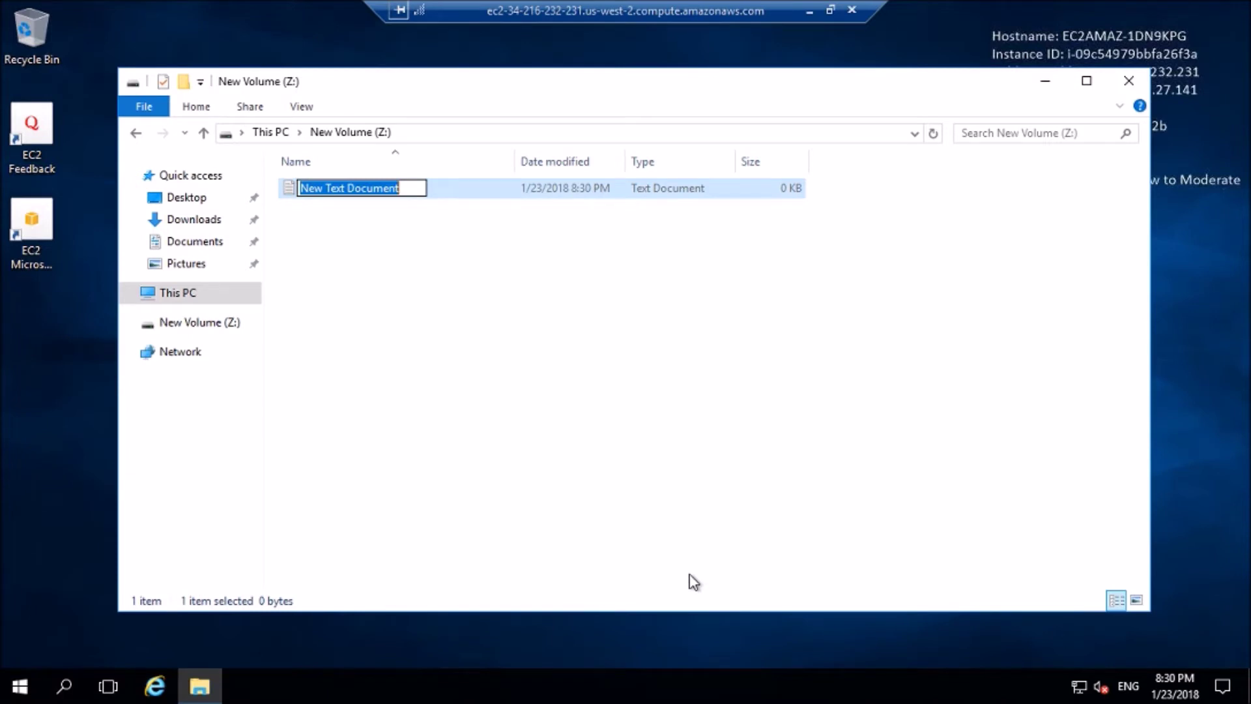
pyautogui.write('Crush')
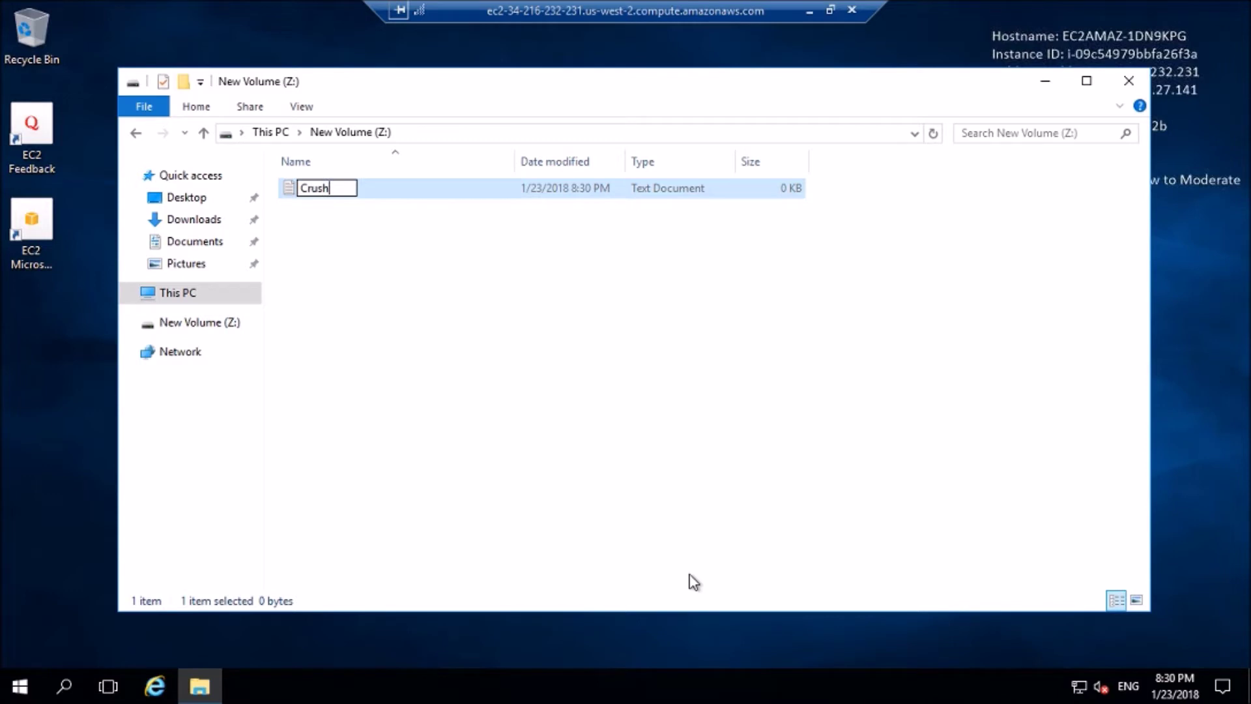
pyautogui.click(636, 354)
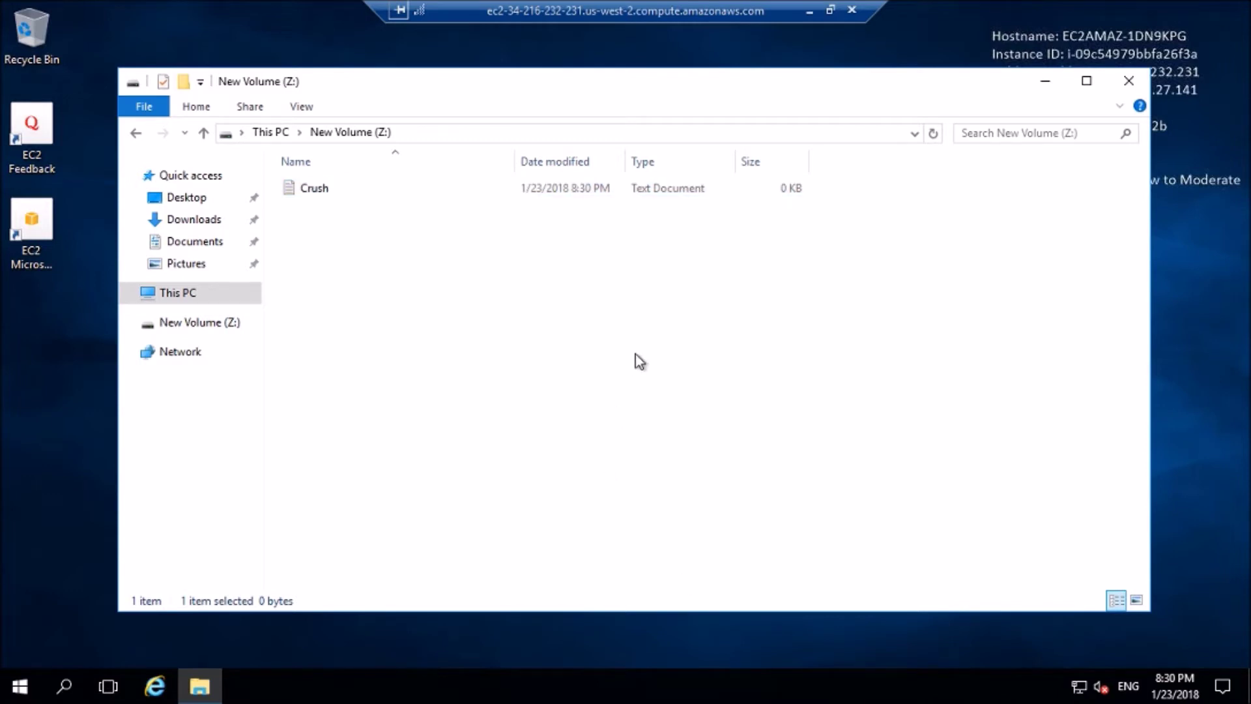
pyautogui.doubleClick(321, 194)
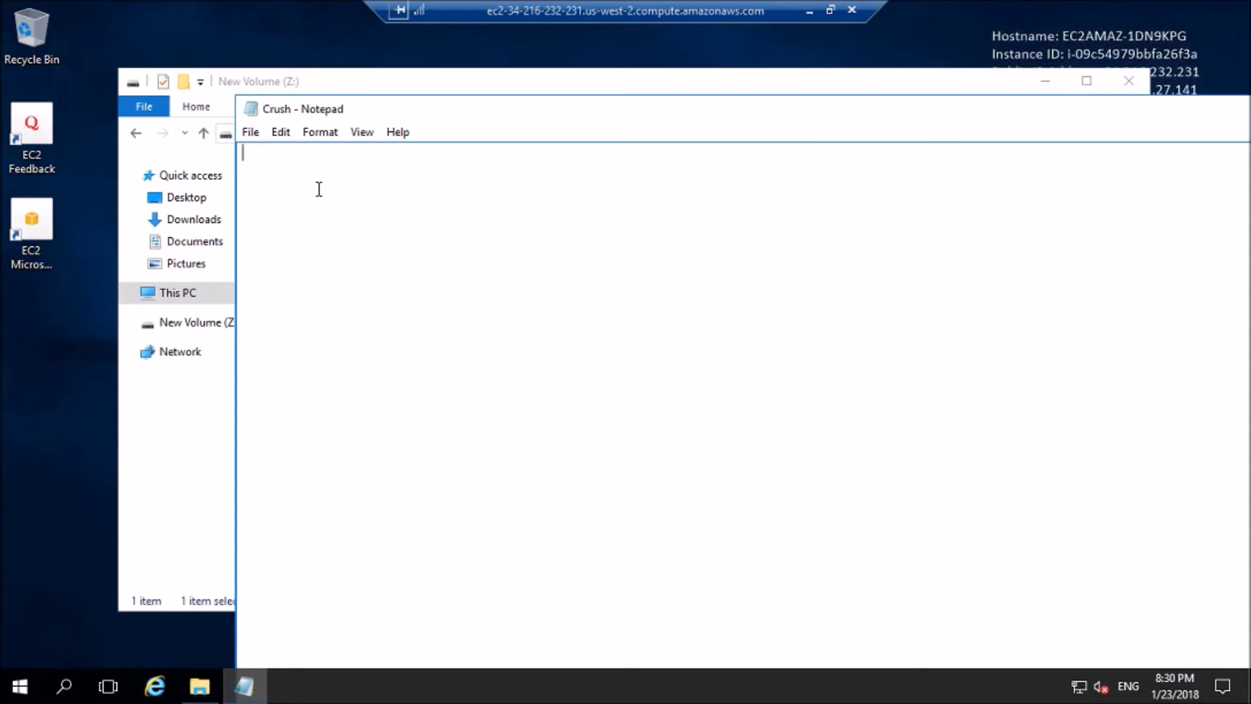
# Write "You are beautifull :) " with its quotation marks in the Crush document, then close Notepad and save the changes
pyautogui.write('"You are beautifull :)')
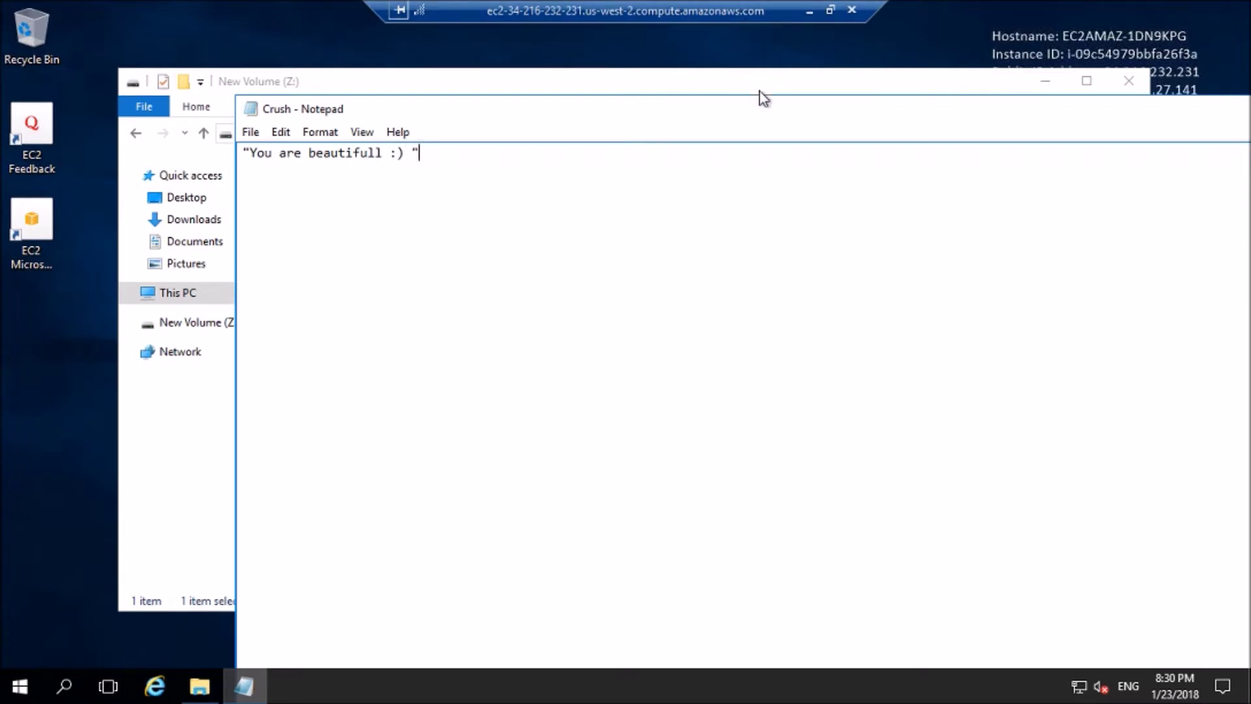
pyautogui.moveTo(760, 111); pyautogui.dragTo(441, 137)
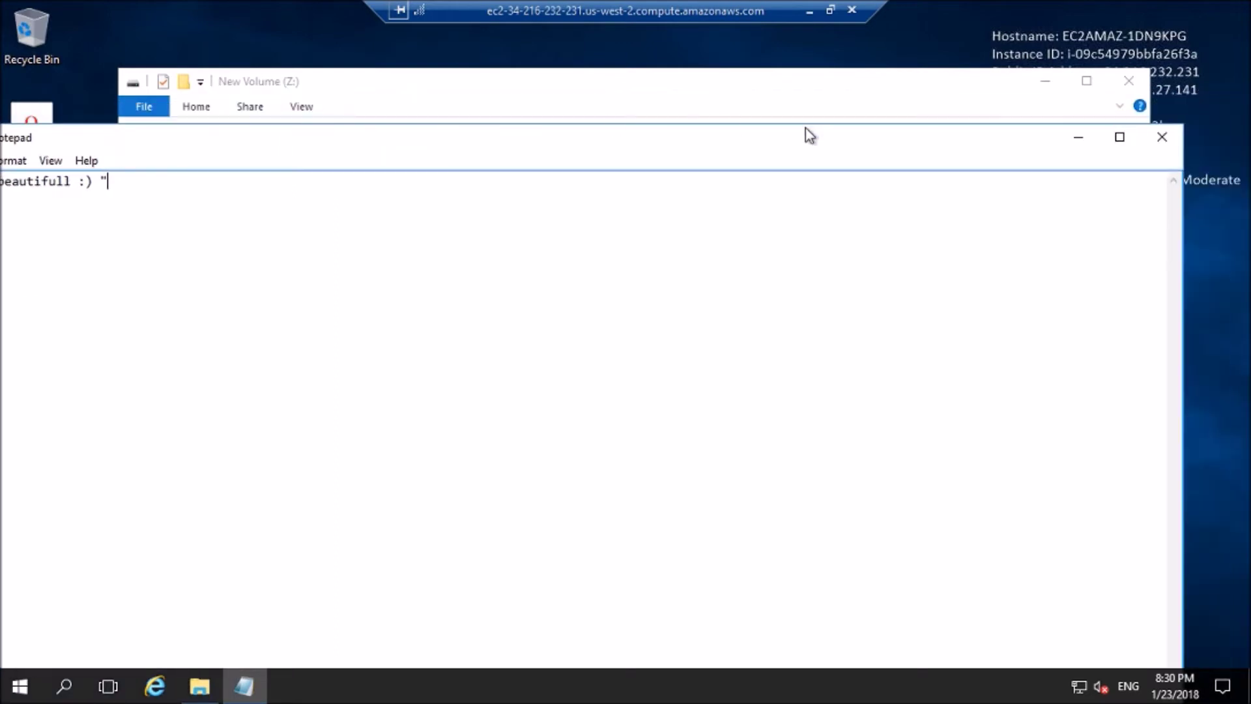
pyautogui.click(1158, 136)
pyautogui.click(574, 345)
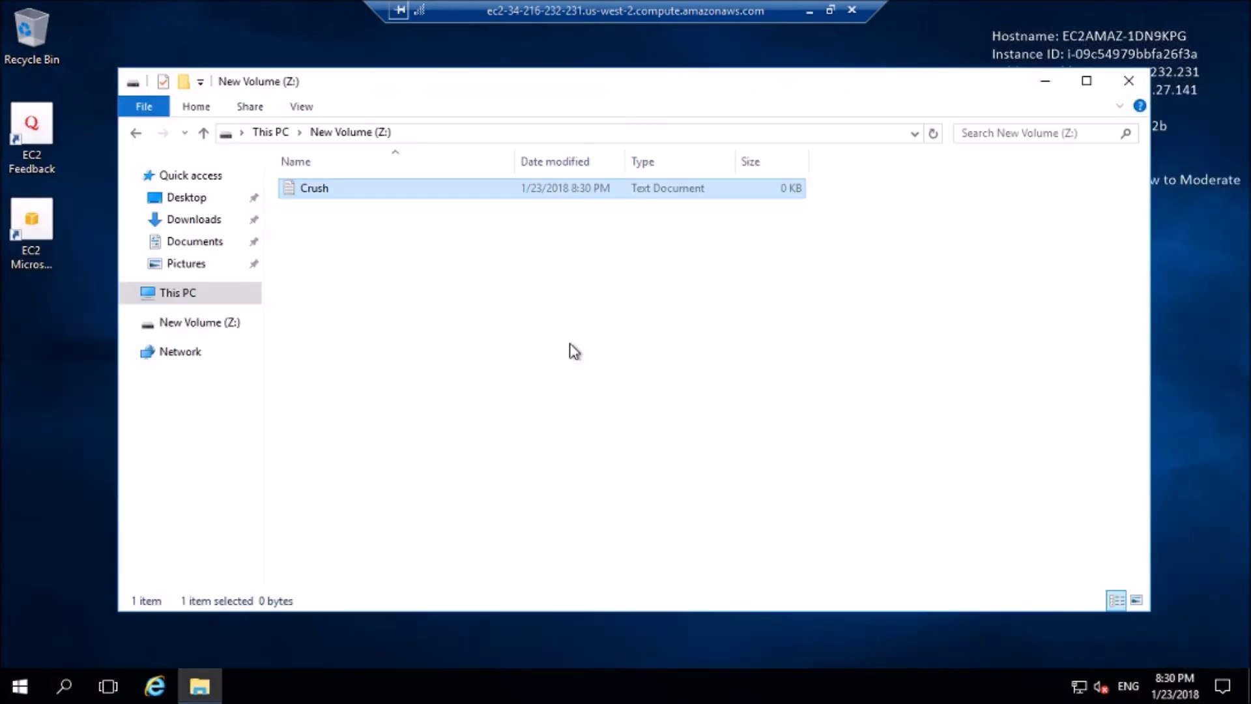
# View the drives in This PC, close File Explorer, and switch from the remote desktop to the EC2 console in Chrome
pyautogui.click(267, 132)
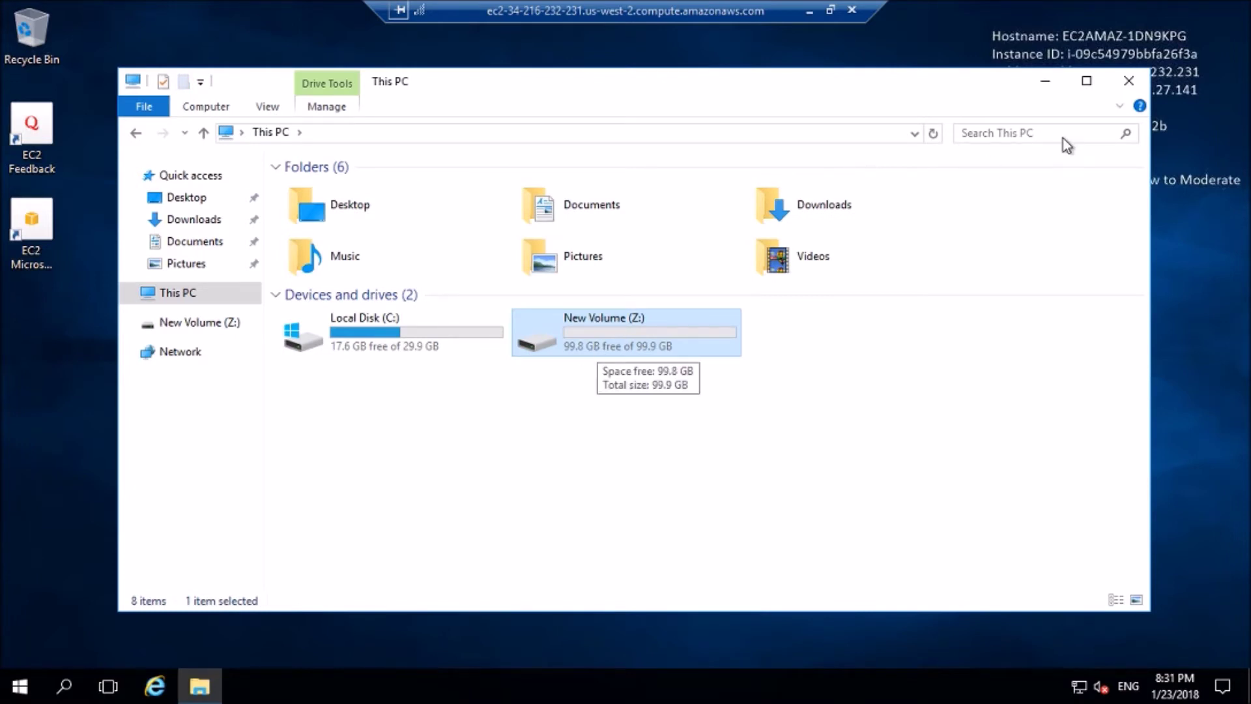
pyautogui.click(1130, 85)
pyautogui.click(810, 11)
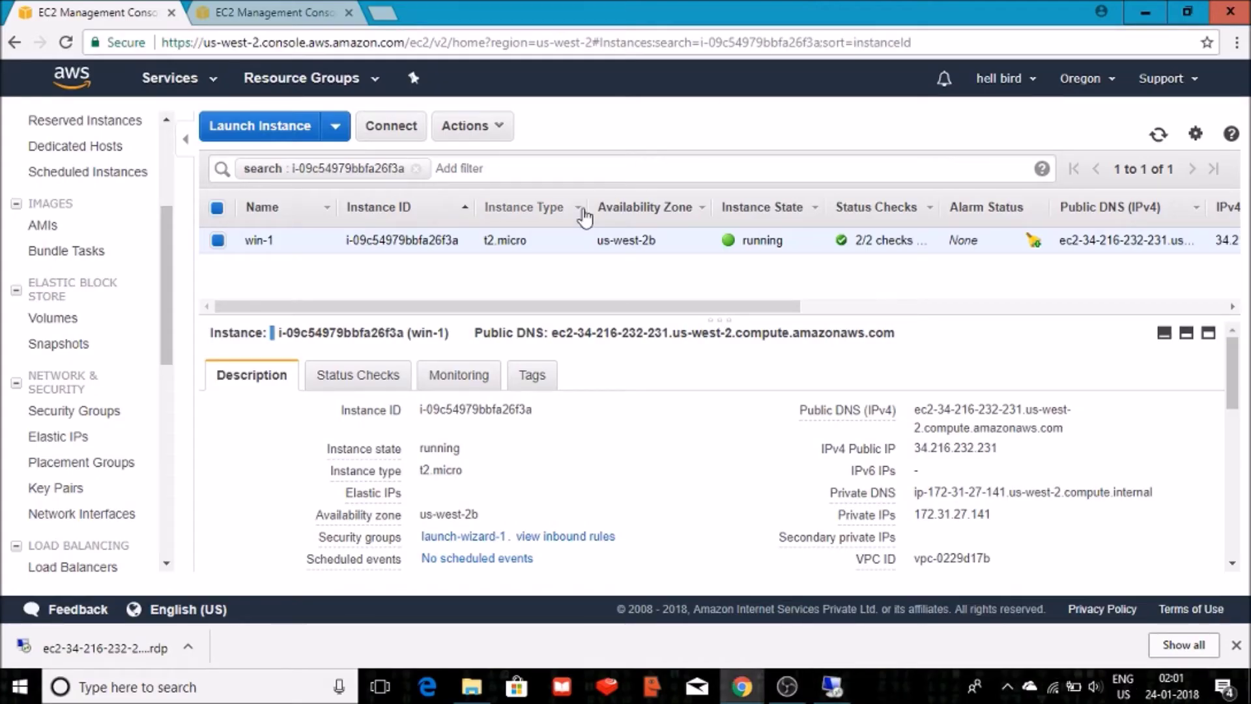
# Create a snapshot of the EBS volume Vol-1 with the name Vol-snap and the description vol-snap
pyautogui.scroll(2, 169, 254)
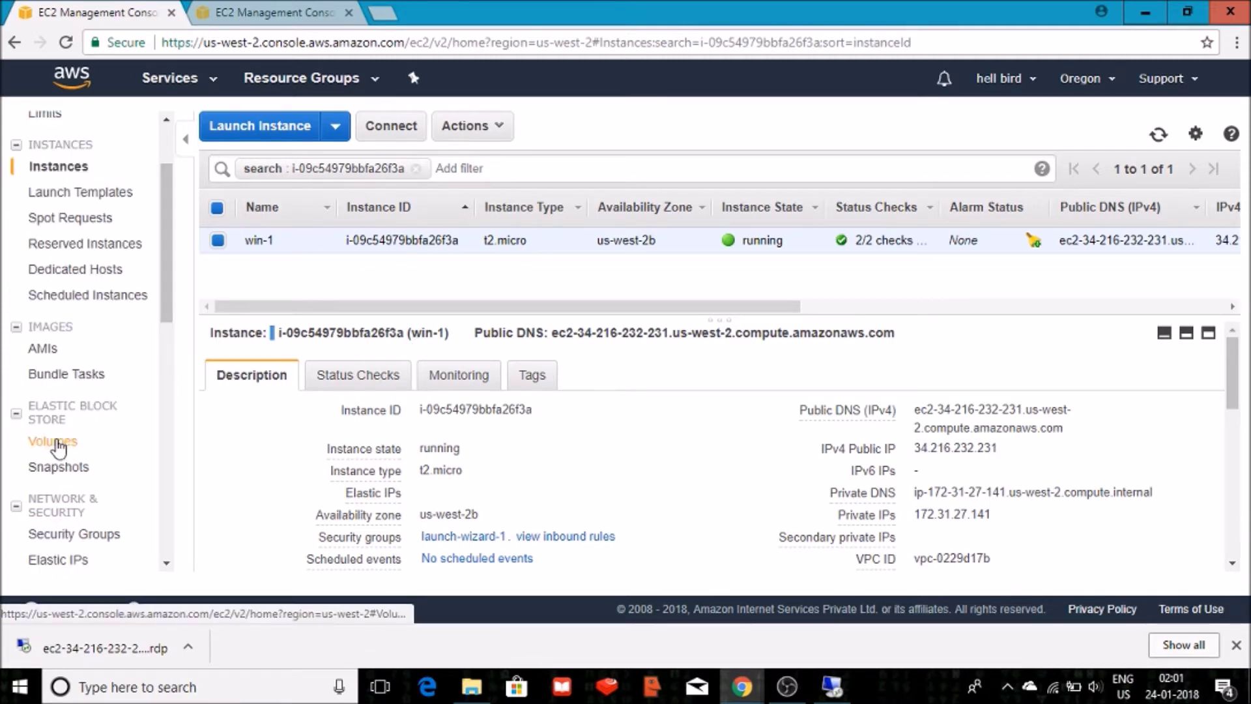
pyautogui.click(58, 444)
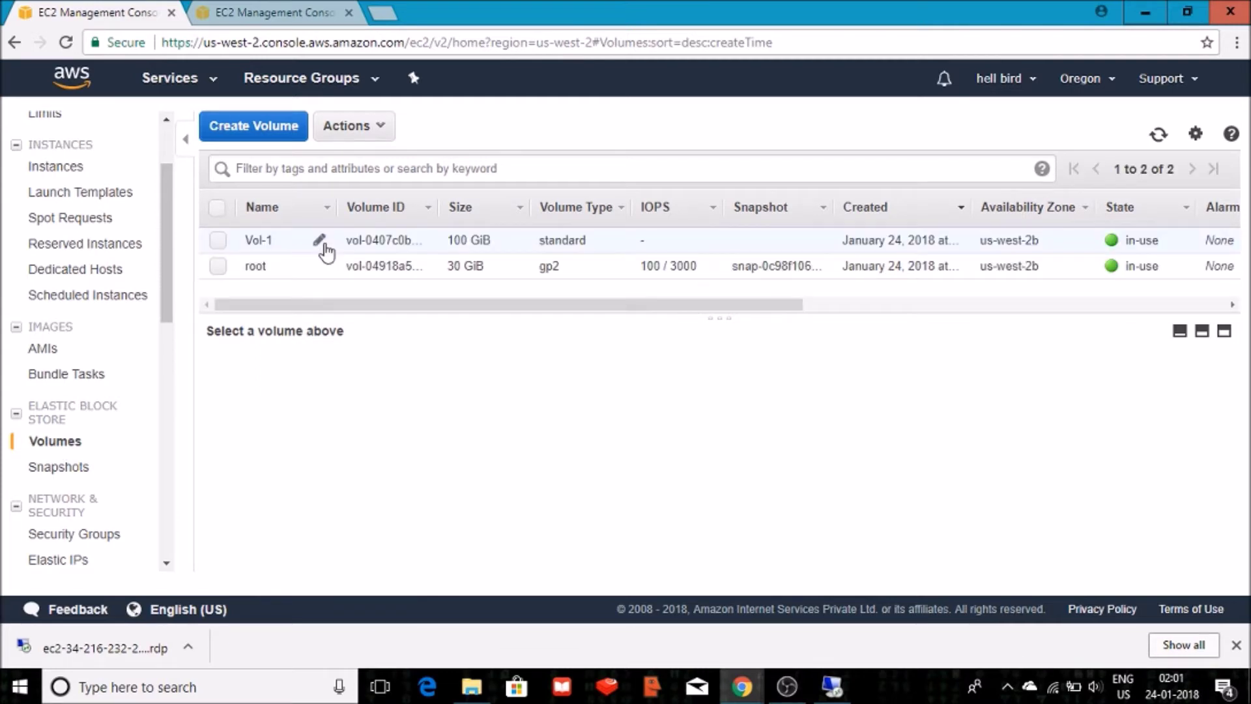
pyautogui.click(220, 242)
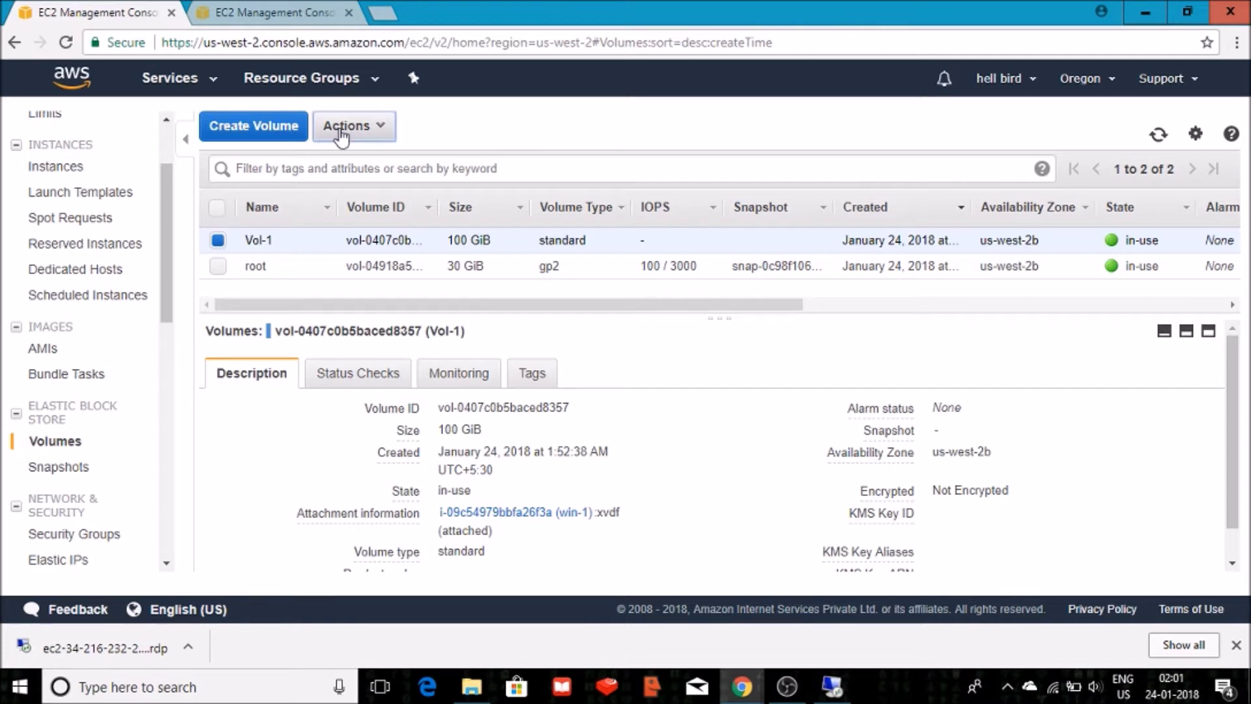
pyautogui.click(337, 131)
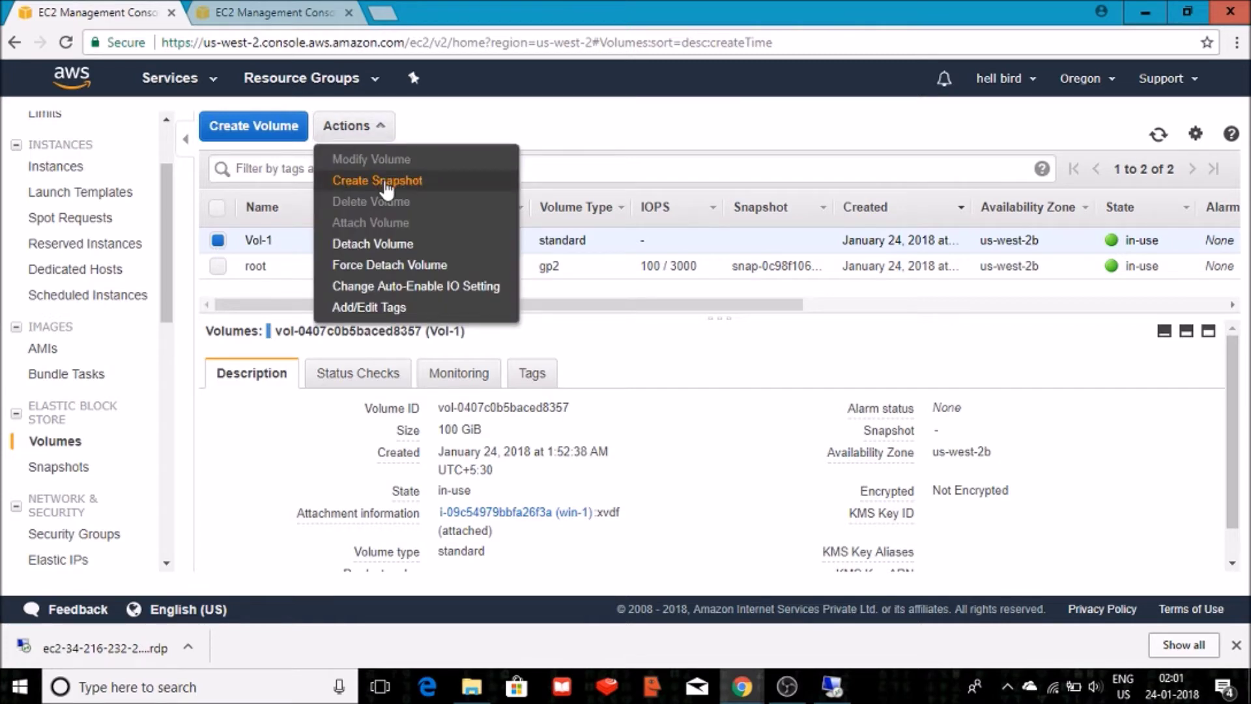
pyautogui.click(385, 182)
pyautogui.click(598, 320)
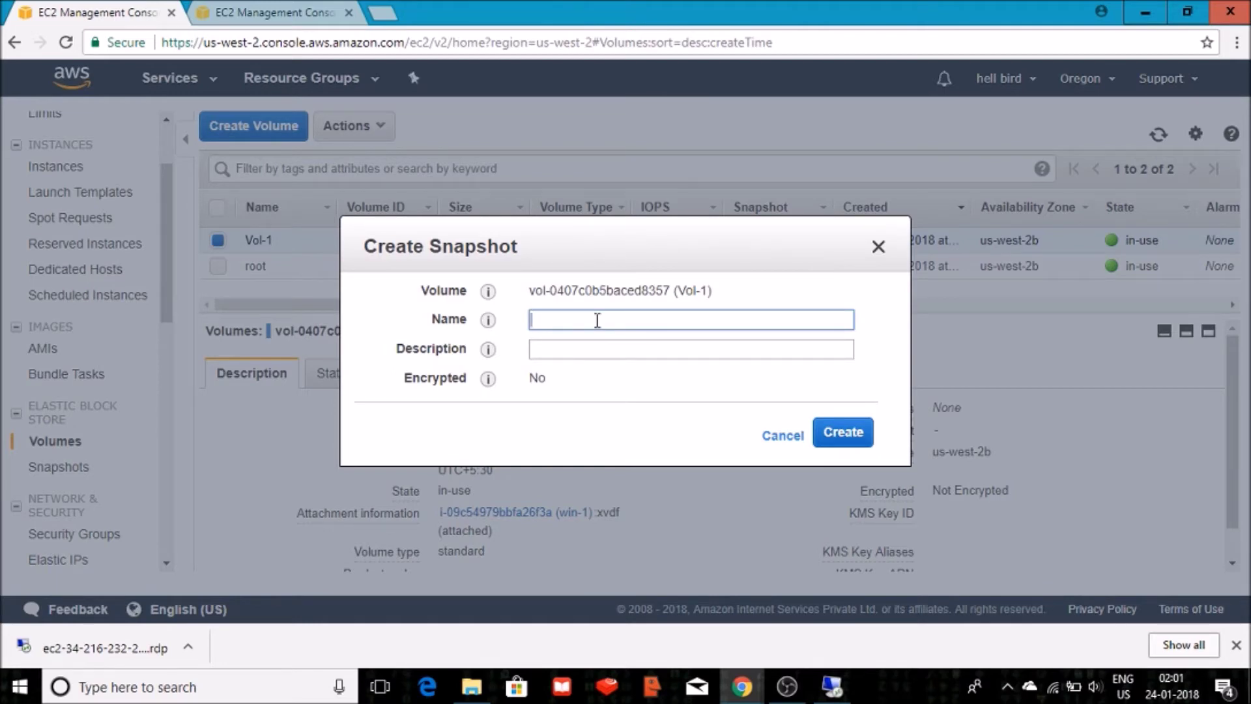
pyautogui.write('Vol-snap')
pyautogui.click(595, 346)
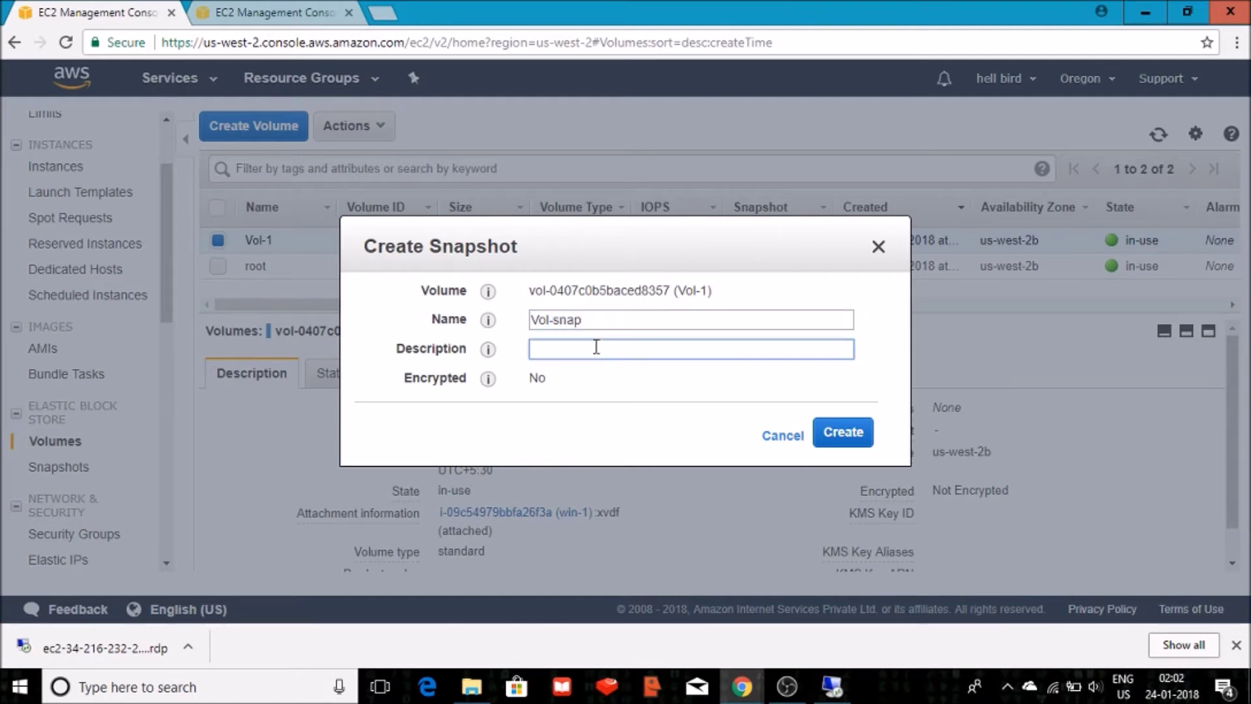
pyautogui.write('vol-snap')
pyautogui.click(844, 437)
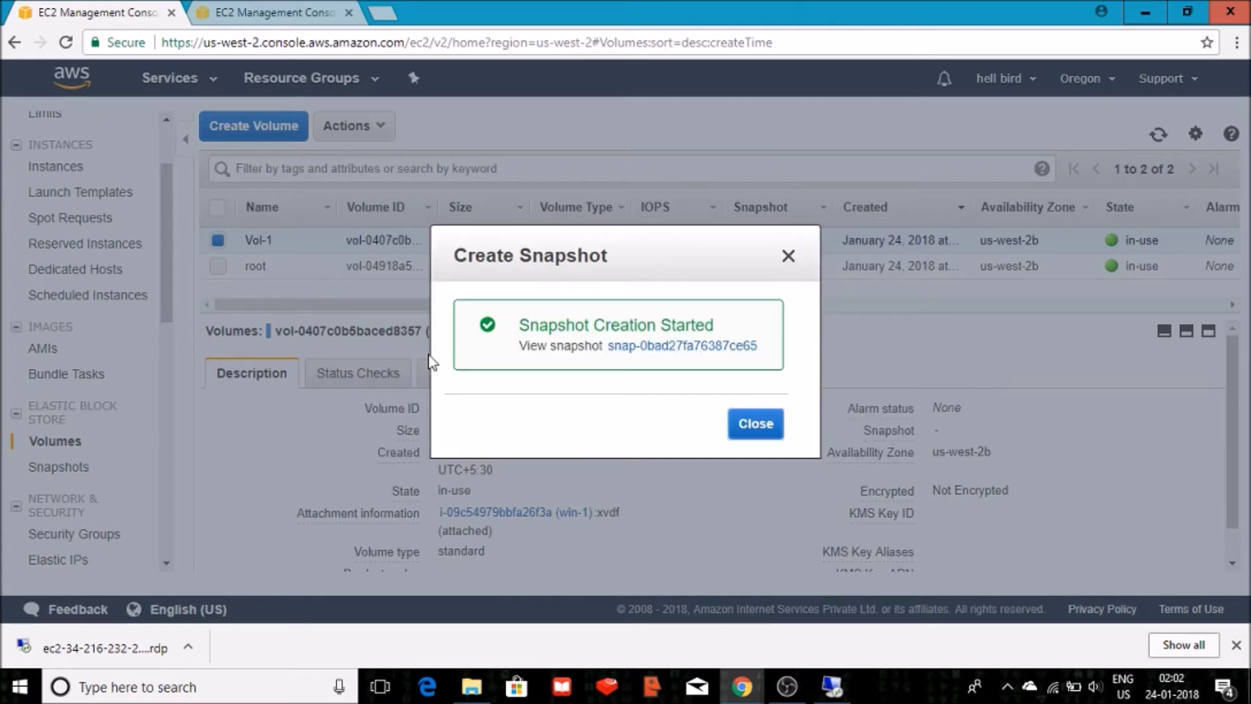
pyautogui.click(771, 425)
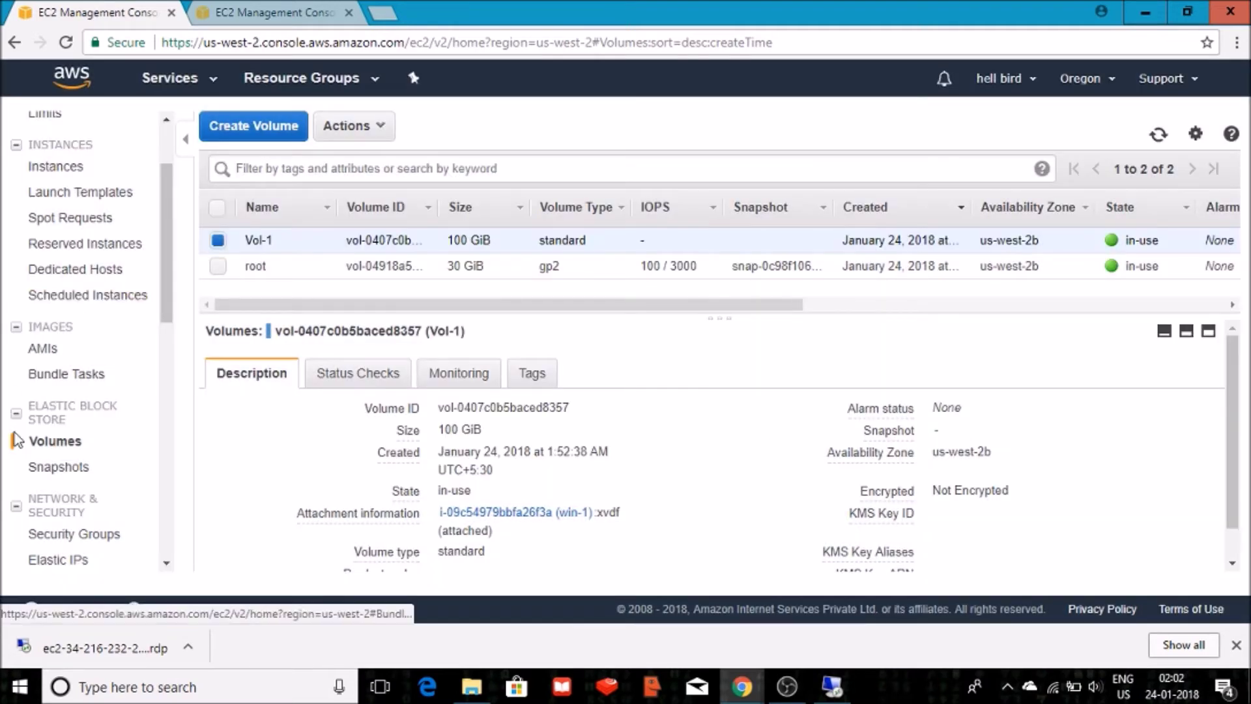
# Check Vol-snap in the snapshots list, and go through the volumes list to the instances list
pyautogui.click(56, 467)
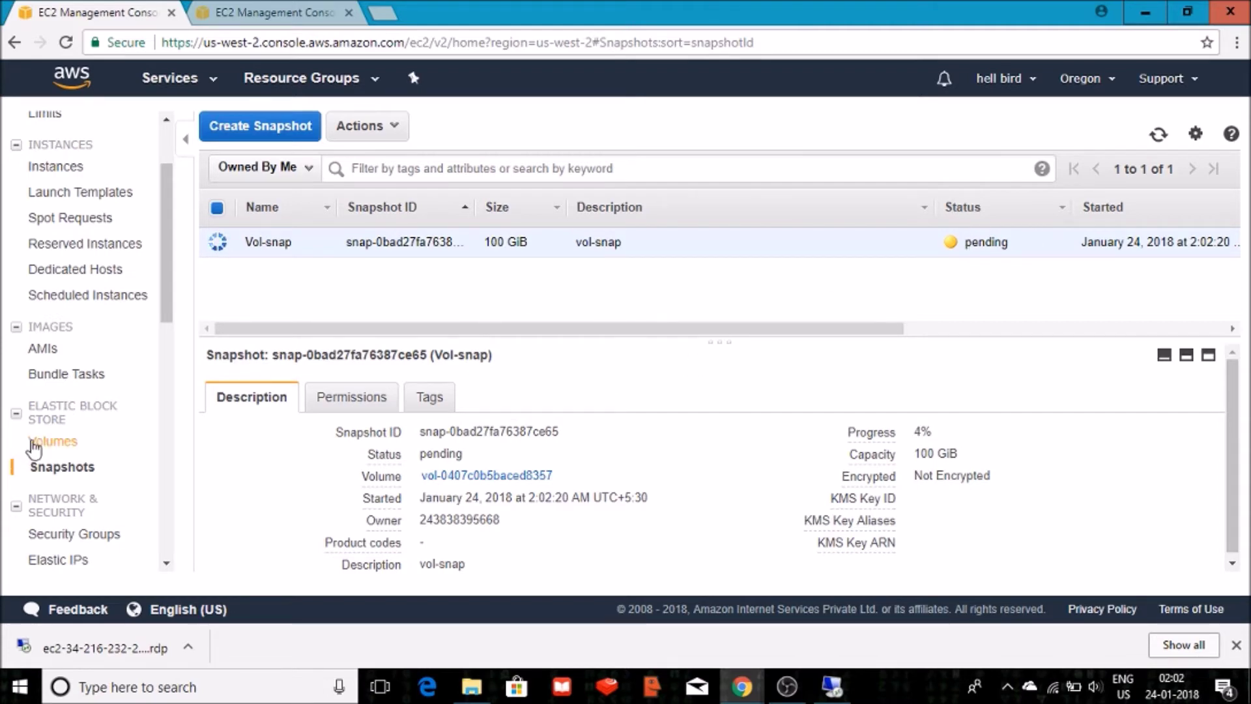
pyautogui.click(47, 446)
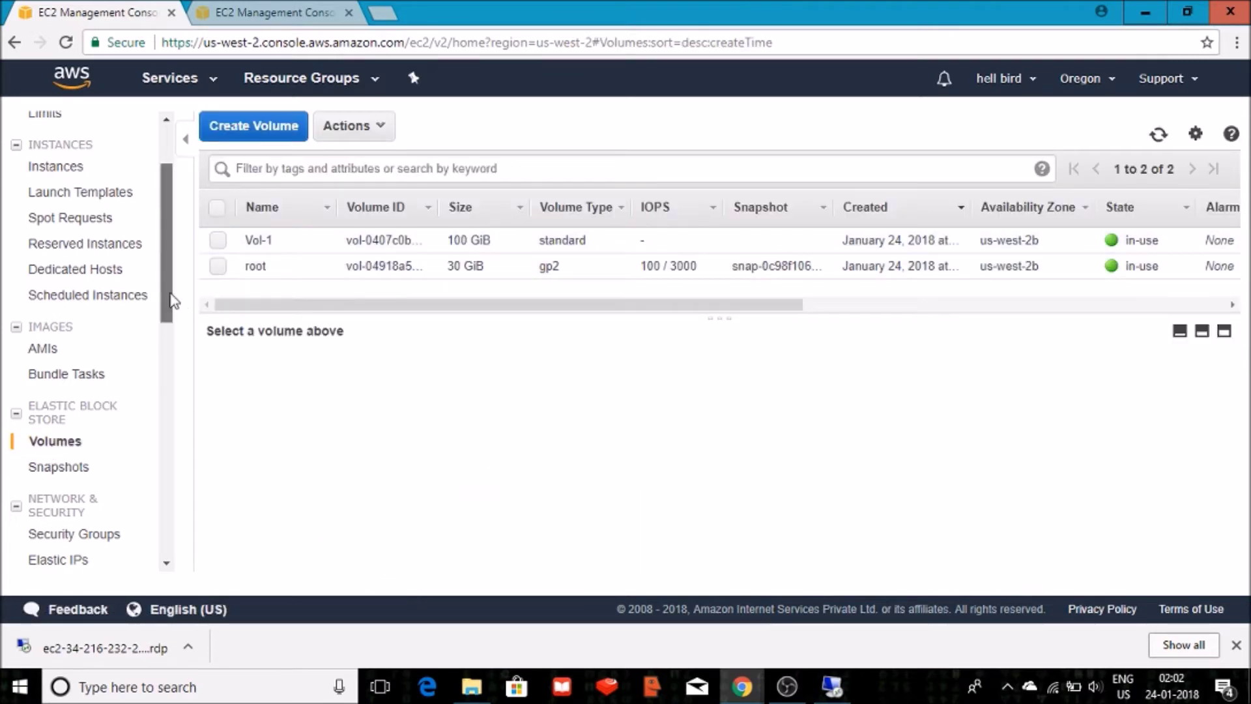
pyautogui.moveTo(173, 303); pyautogui.dragTo(166, 281)
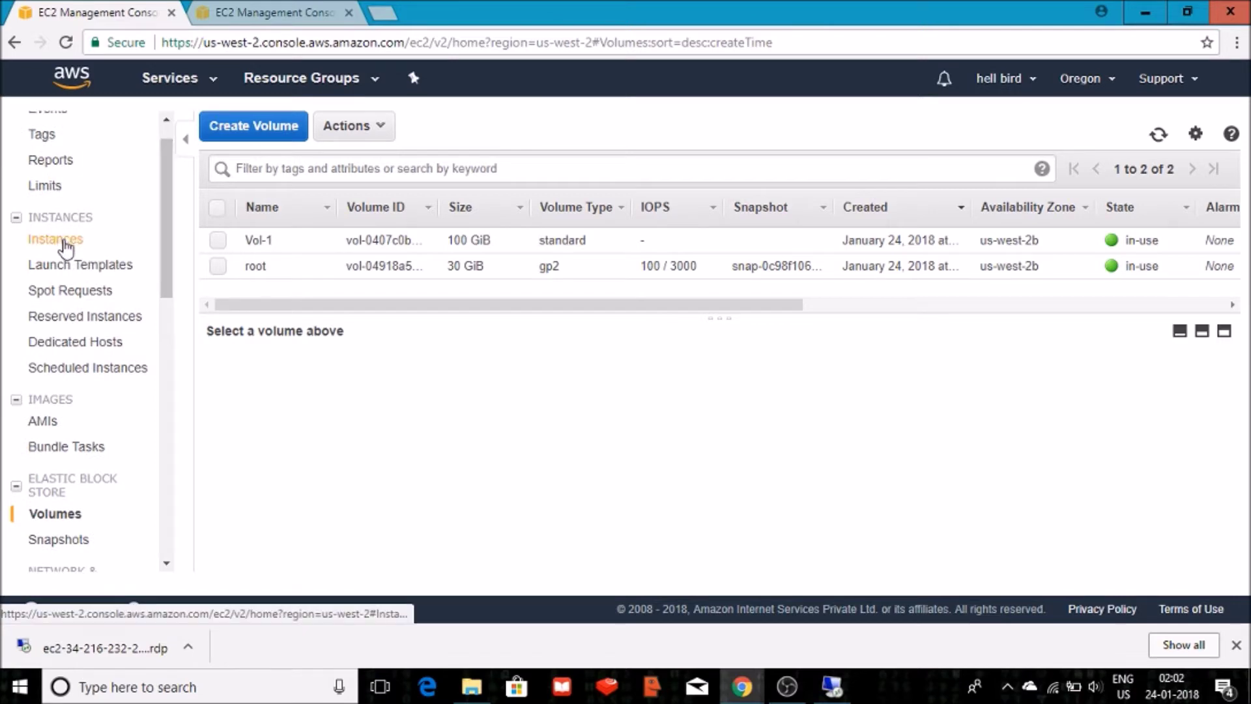
pyautogui.click(63, 242)
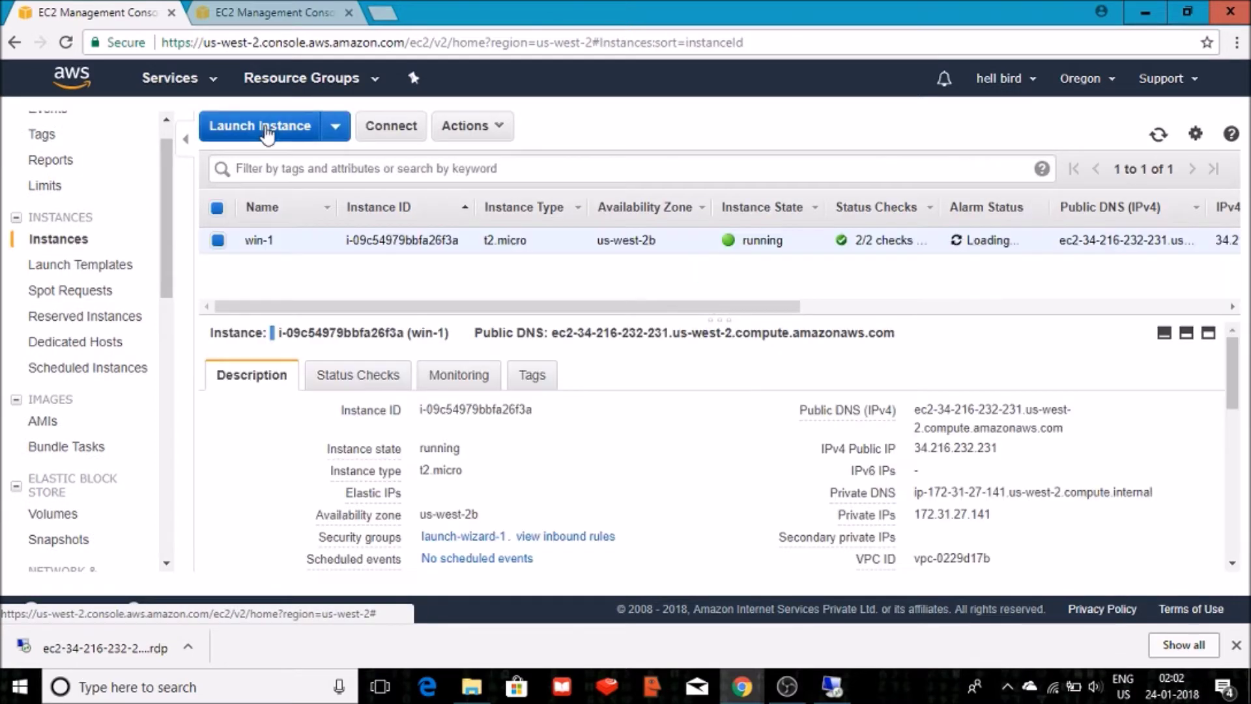
# Start launching a new instance, show only free tier images, and choose the Microsoft Windows Server 2016 Base AMI
pyautogui.click(267, 130)
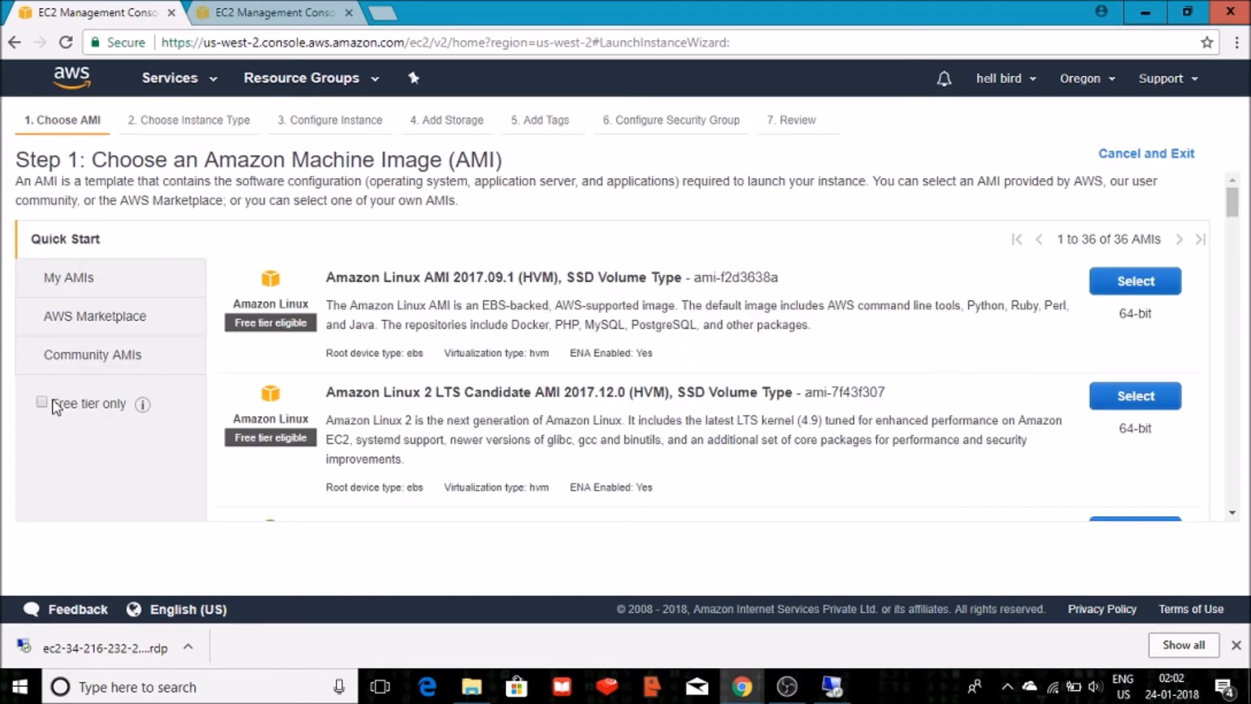
pyautogui.click(45, 404)
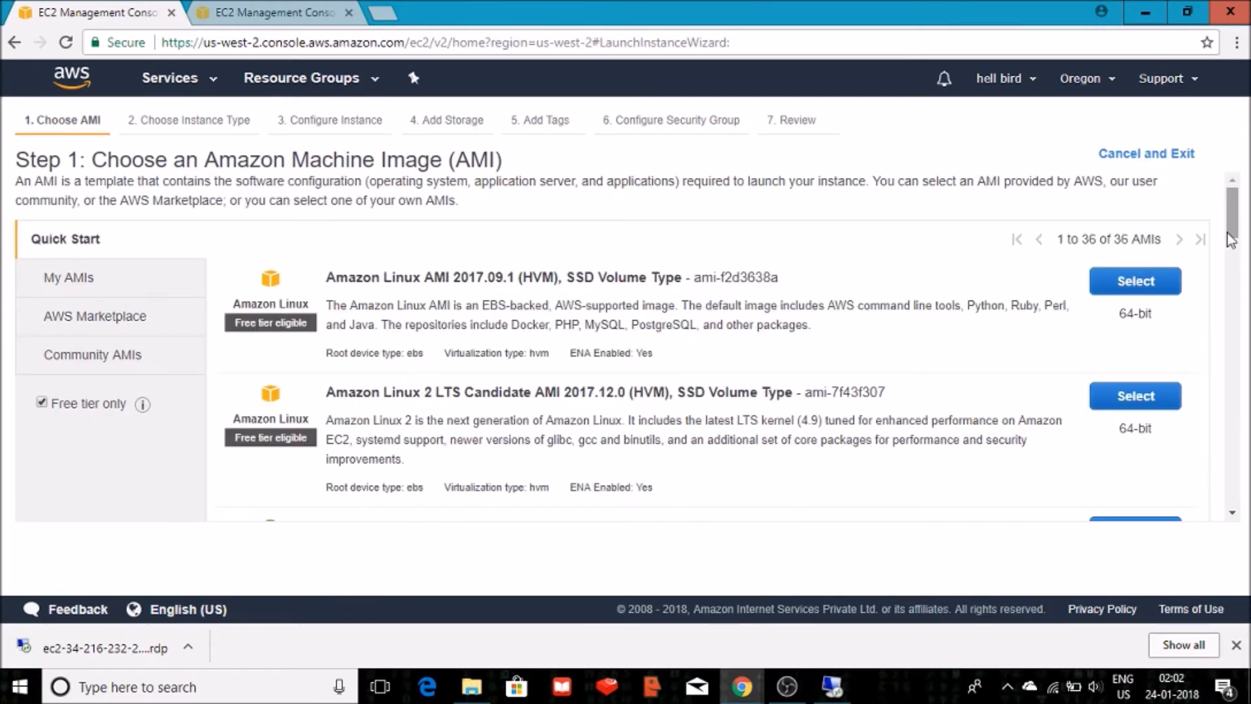
pyautogui.moveTo(1232, 215); pyautogui.dragTo(1231, 341)
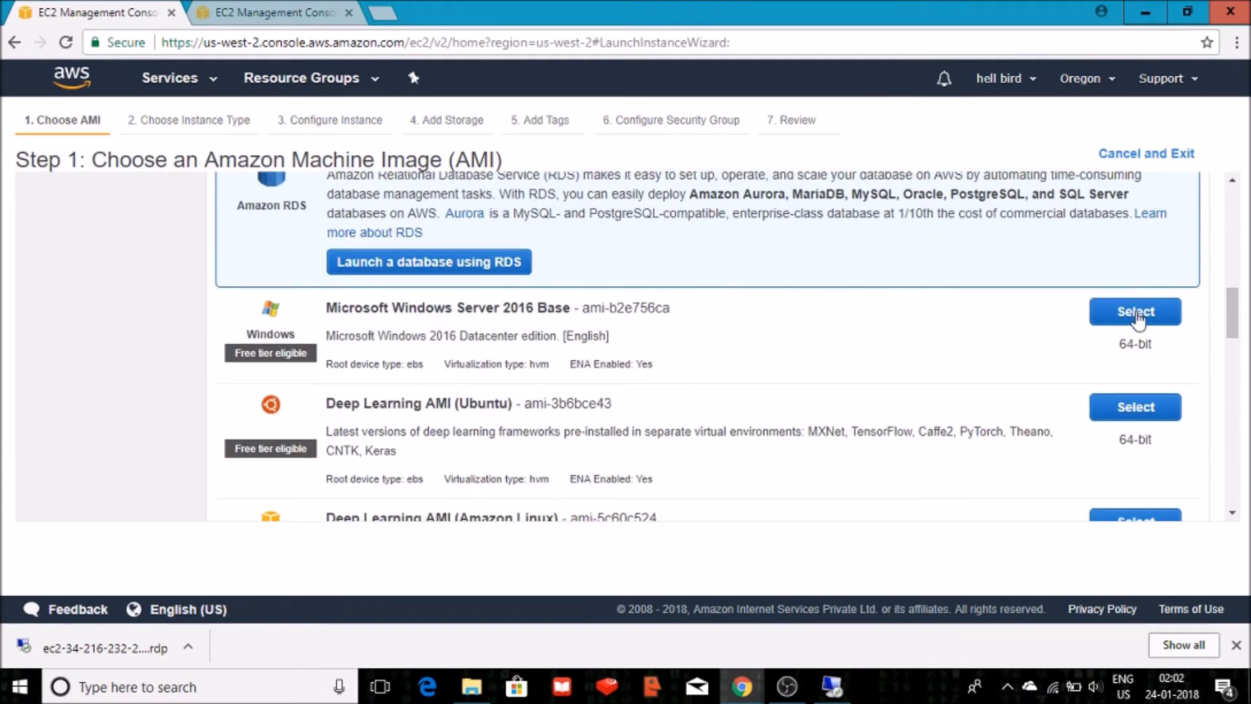
pyautogui.click(1136, 312)
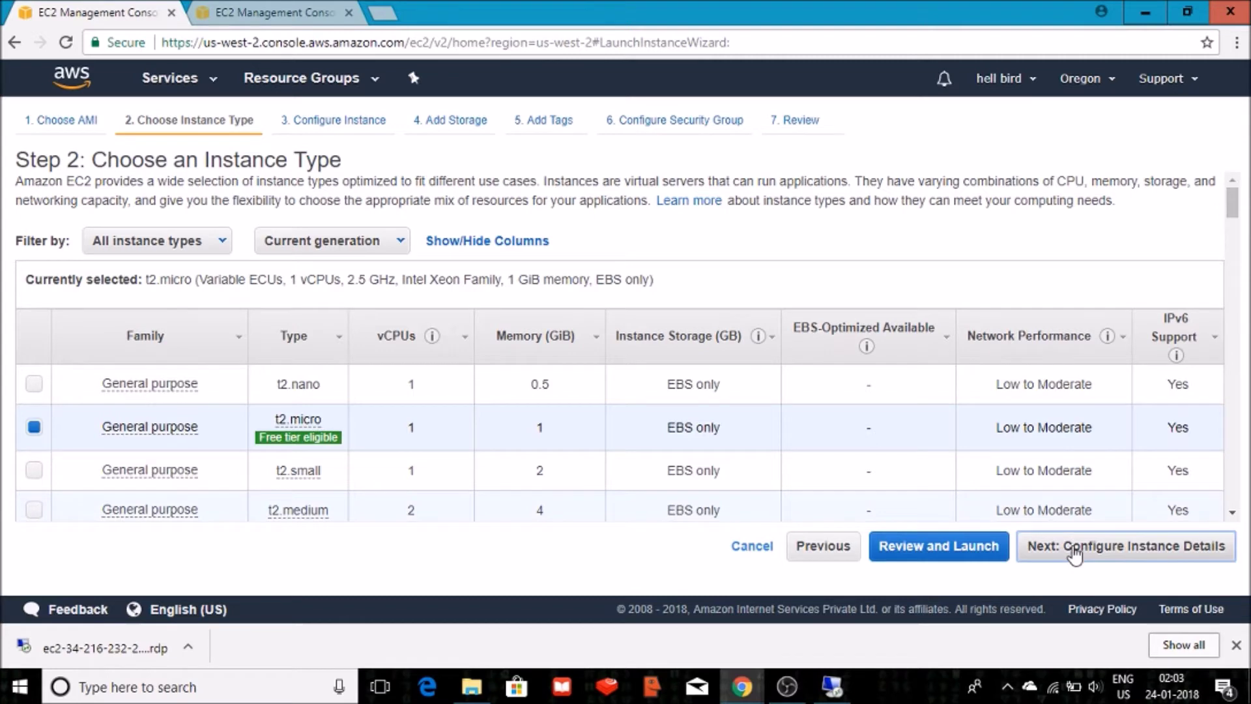
# Keep the t2.micro type, the default instance details and the 30 GiB root volume, and proceed to the tags
pyautogui.click(1076, 549)
pyautogui.click(1171, 549)
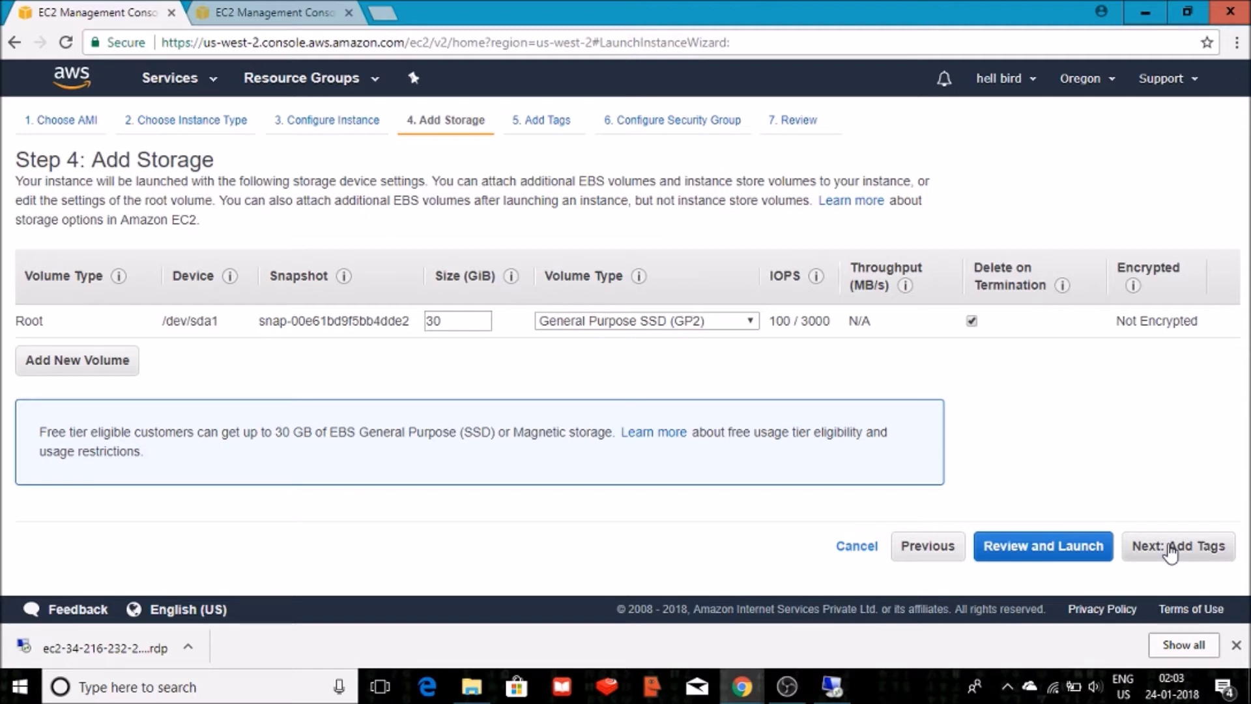
pyautogui.click(1171, 548)
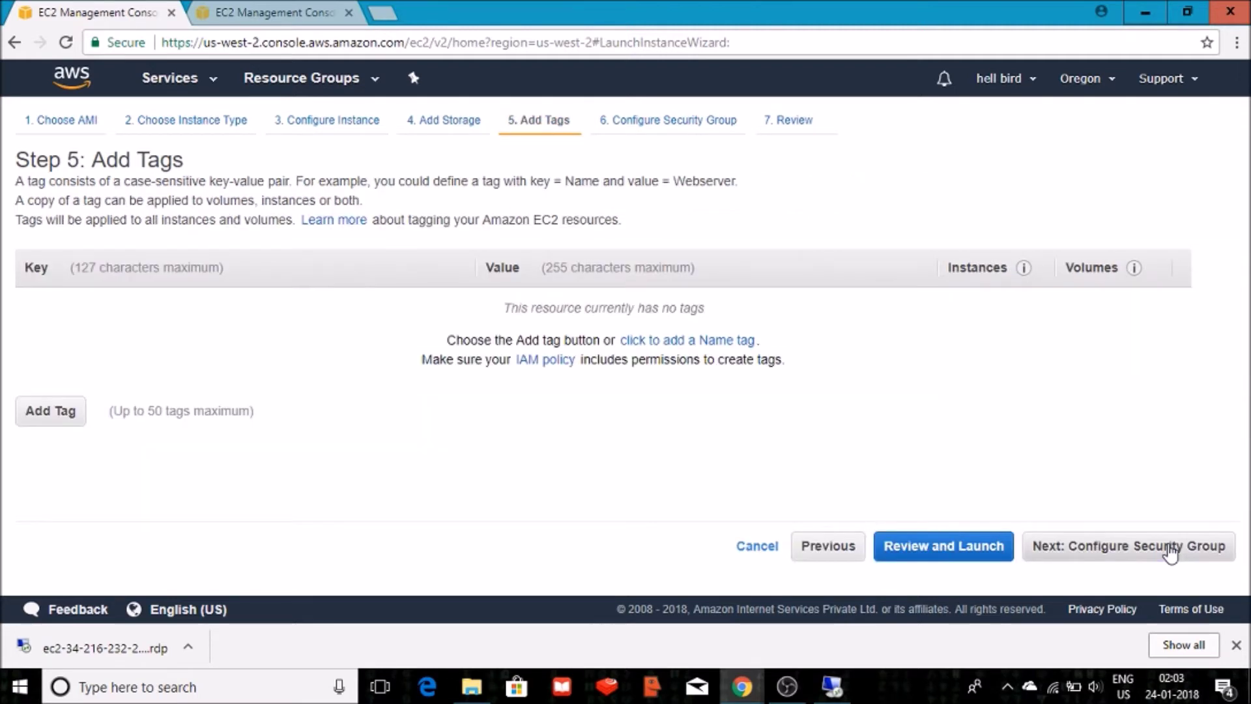
# Add an instance tag with the key Name and the value win-2
pyautogui.click(59, 412)
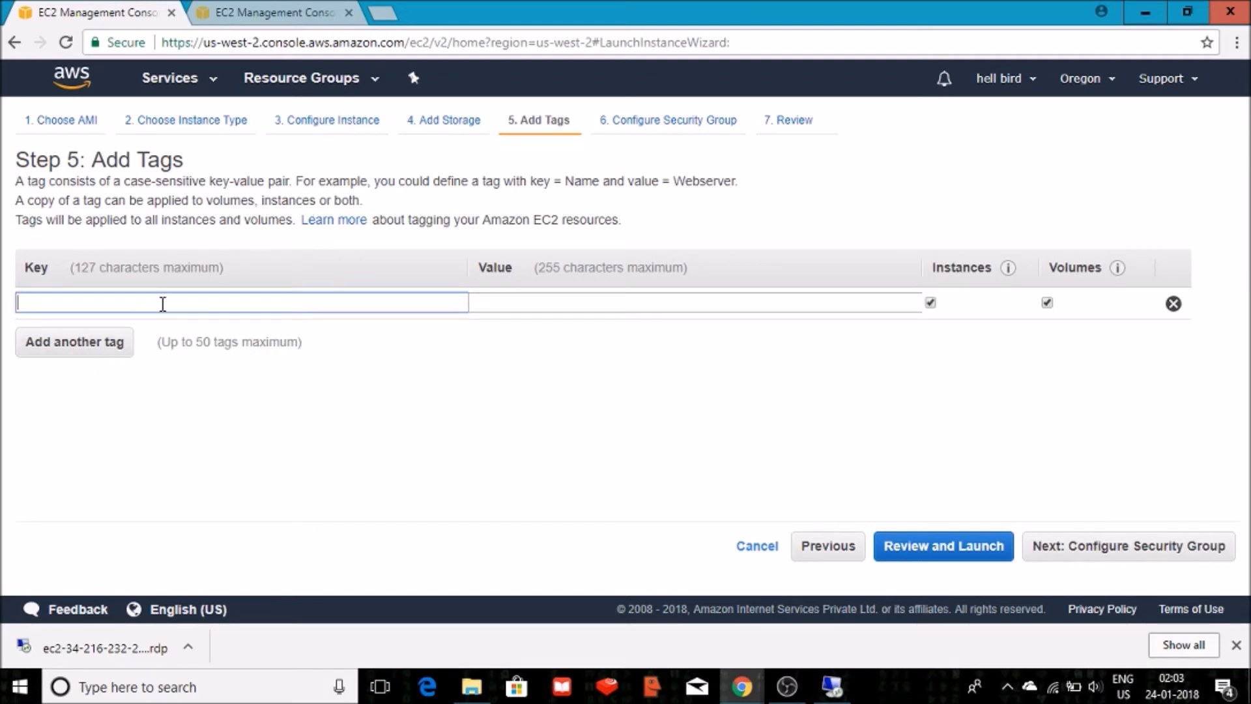
pyautogui.write('Name')
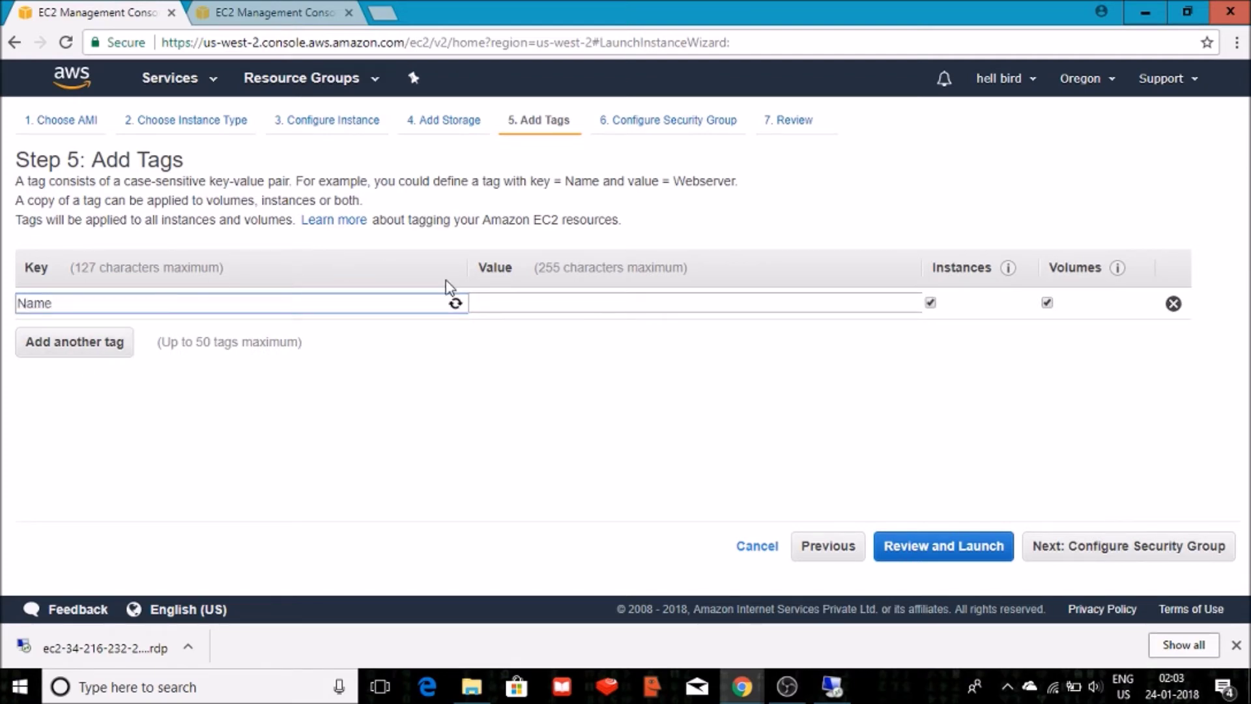
pyautogui.click(505, 301)
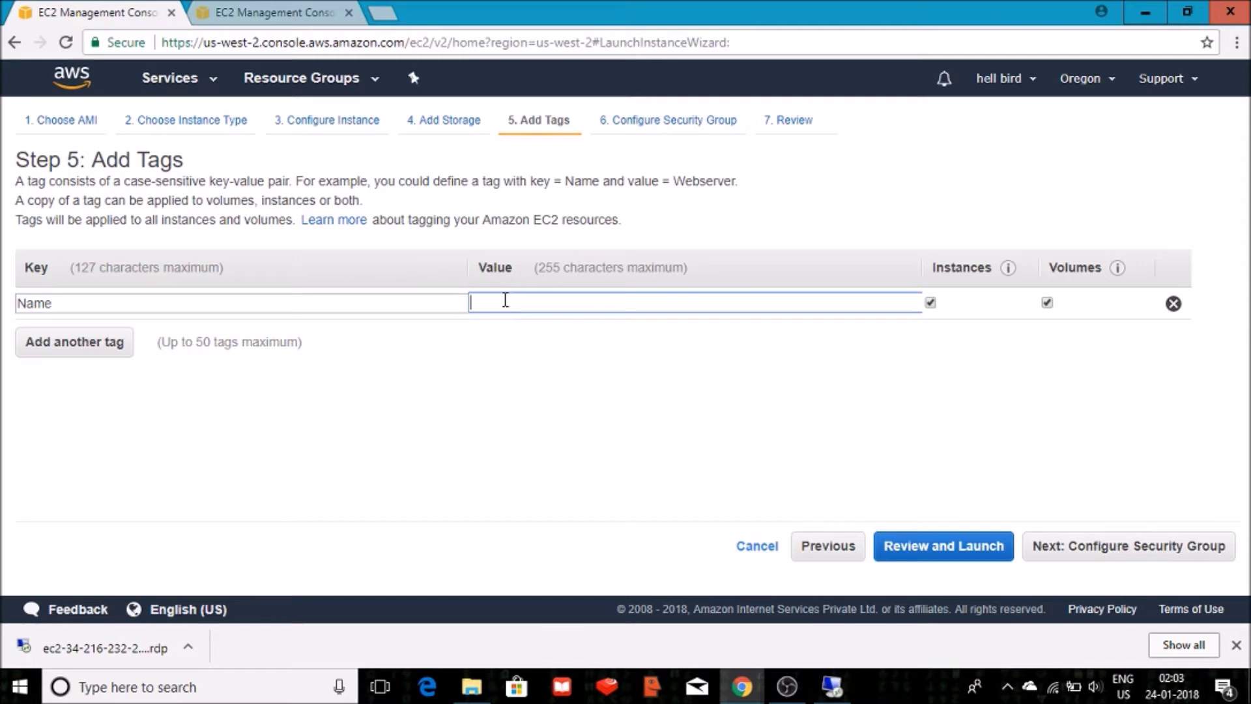
pyautogui.write('win-2')
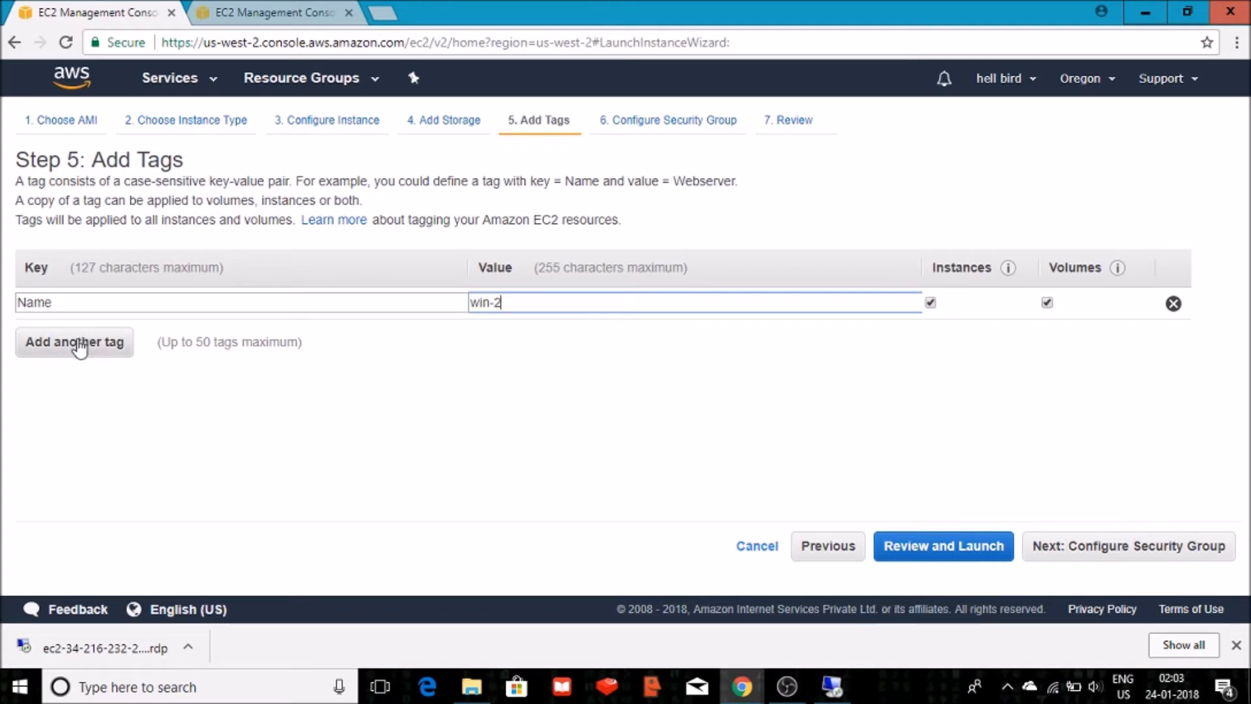
# Add a second tag with the key Name and the value root-2, and exclude the win-2 tag from volumes
pyautogui.click(78, 343)
pyautogui.write('Name')
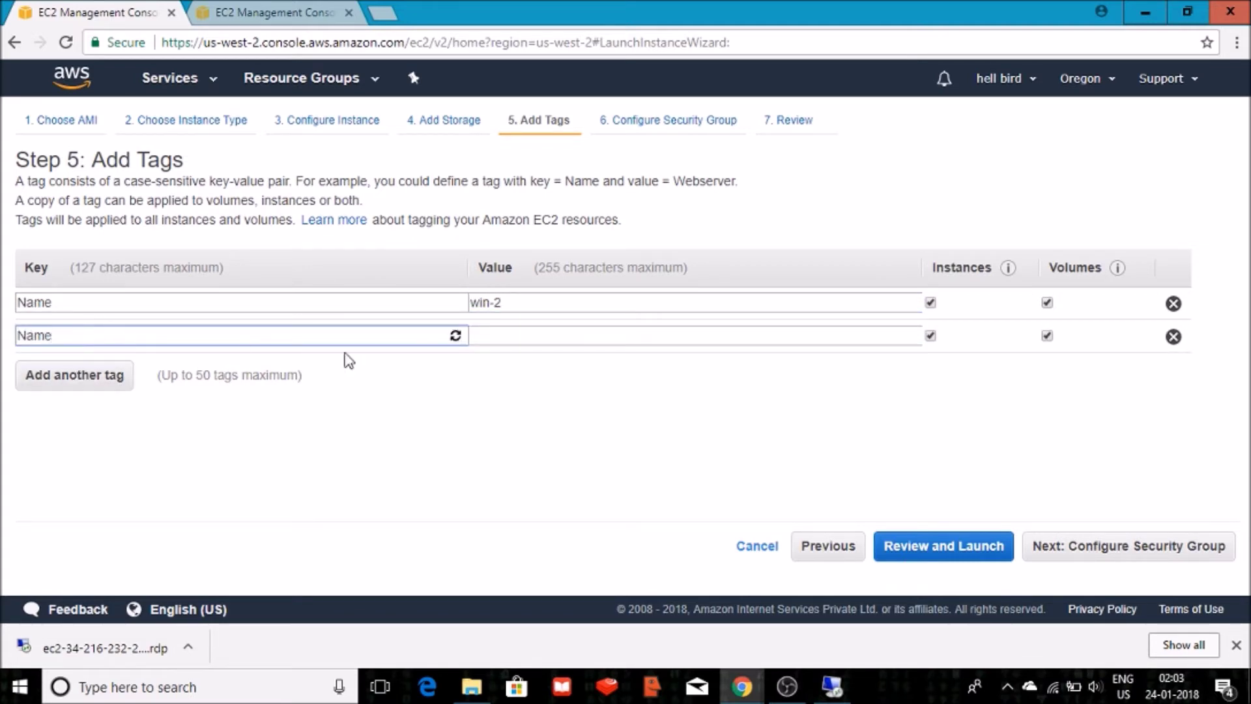
pyautogui.click(493, 346)
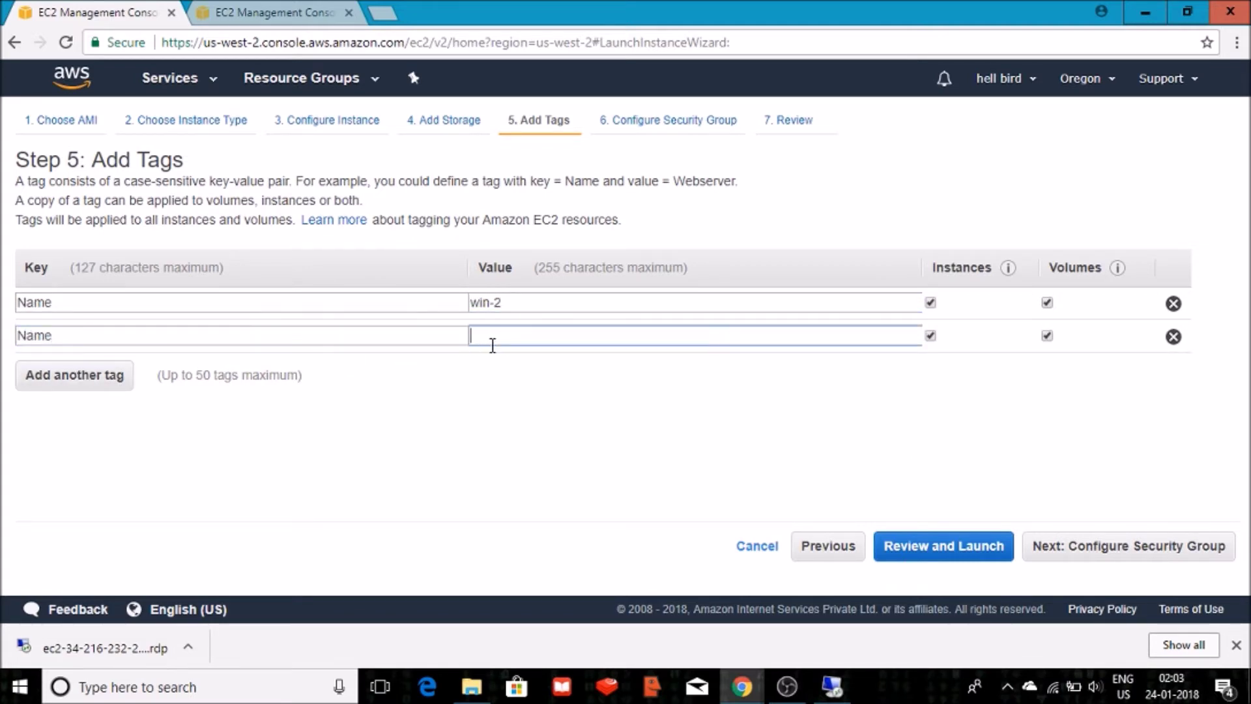
pyautogui.write('root-2')
pyautogui.click(1048, 303)
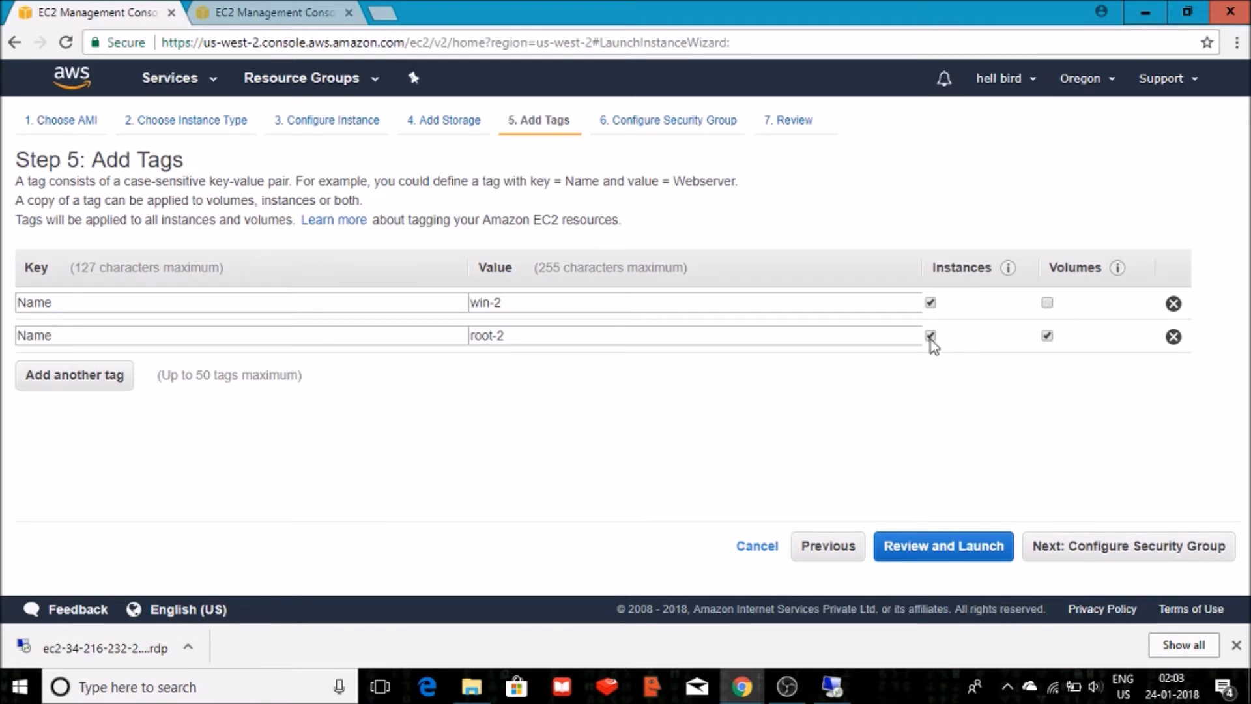
# Accept the new launch-wizard-2 security group with its RDP rule, and launch the instance with the existing key pair key-pair, acknowledging private key access
pyautogui.click(1067, 551)
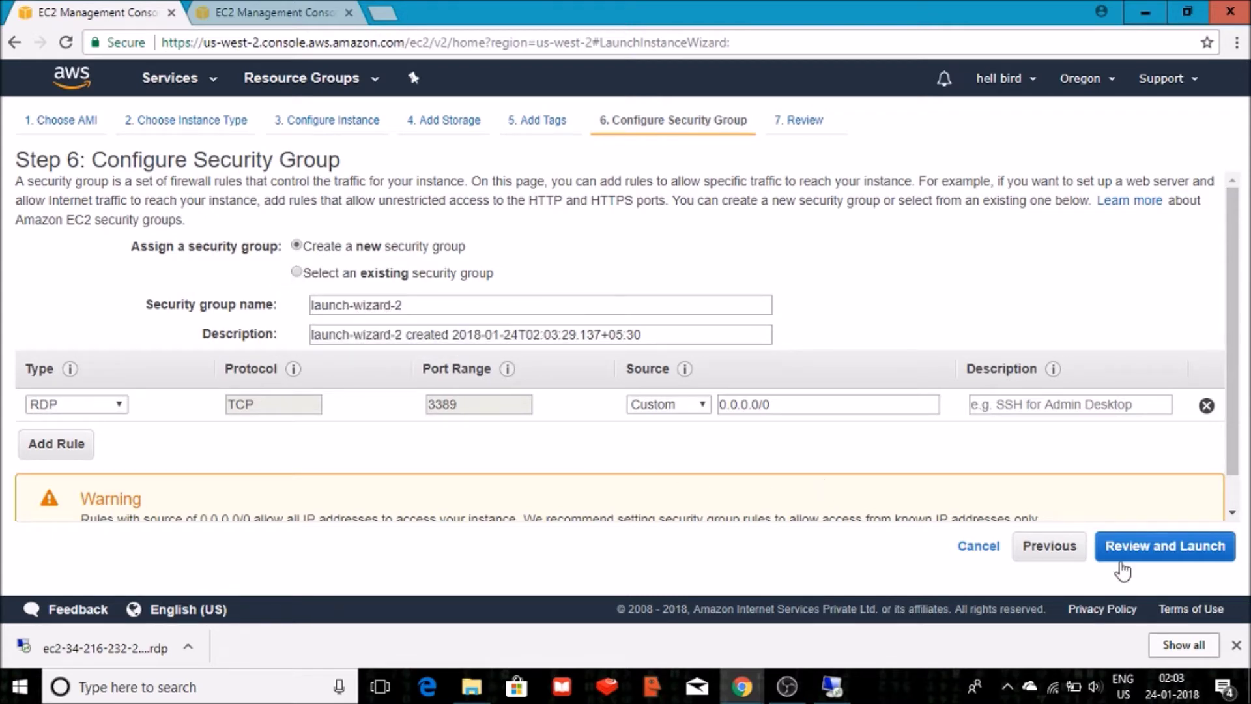
pyautogui.click(1147, 559)
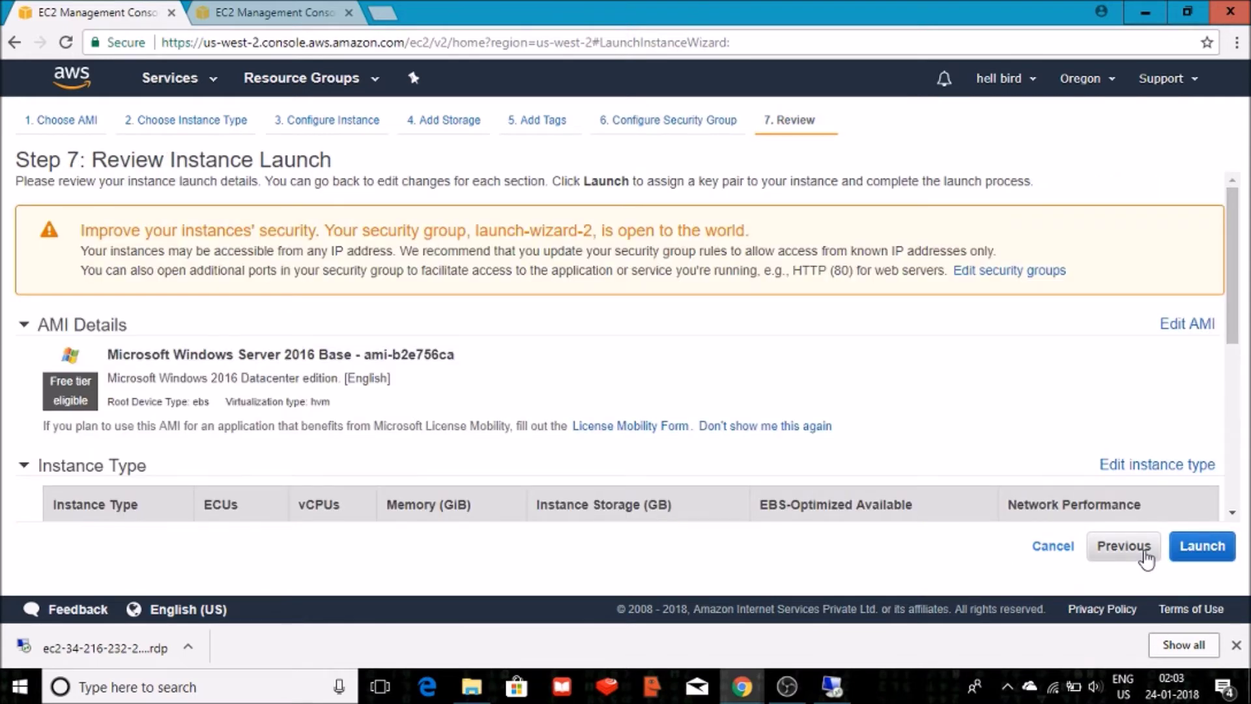
pyautogui.click(1210, 537)
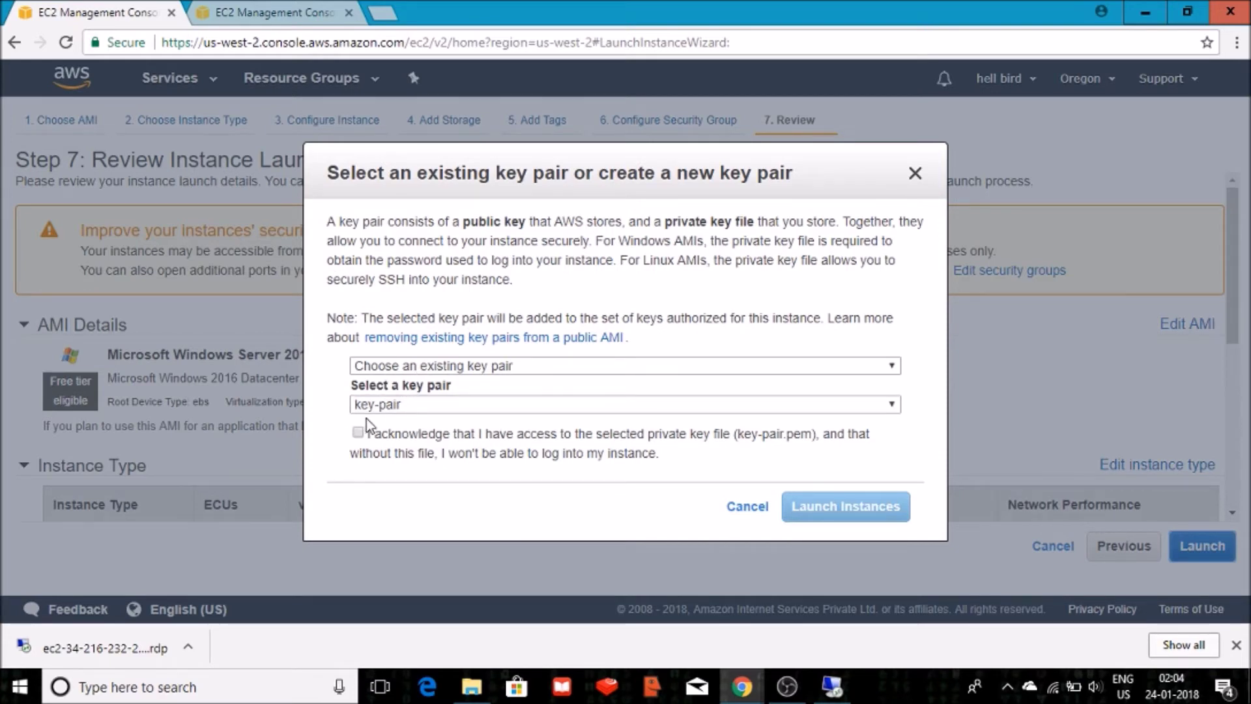
pyautogui.click(357, 434)
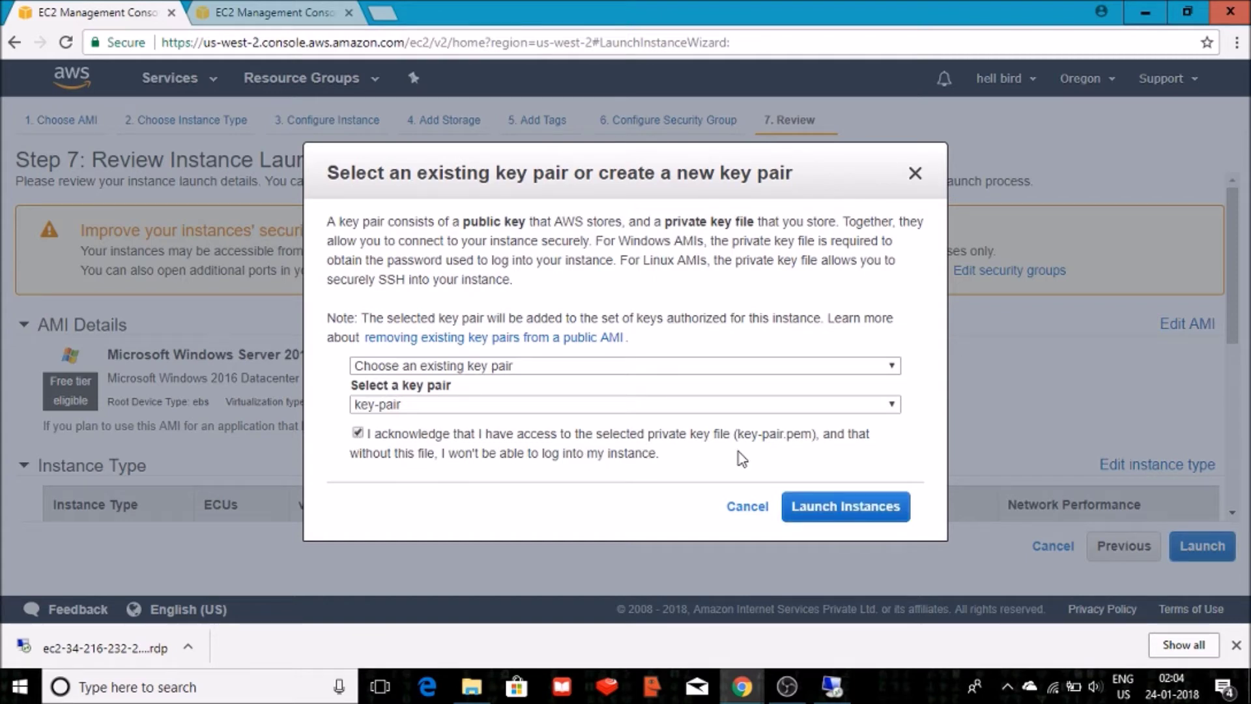
pyautogui.click(811, 516)
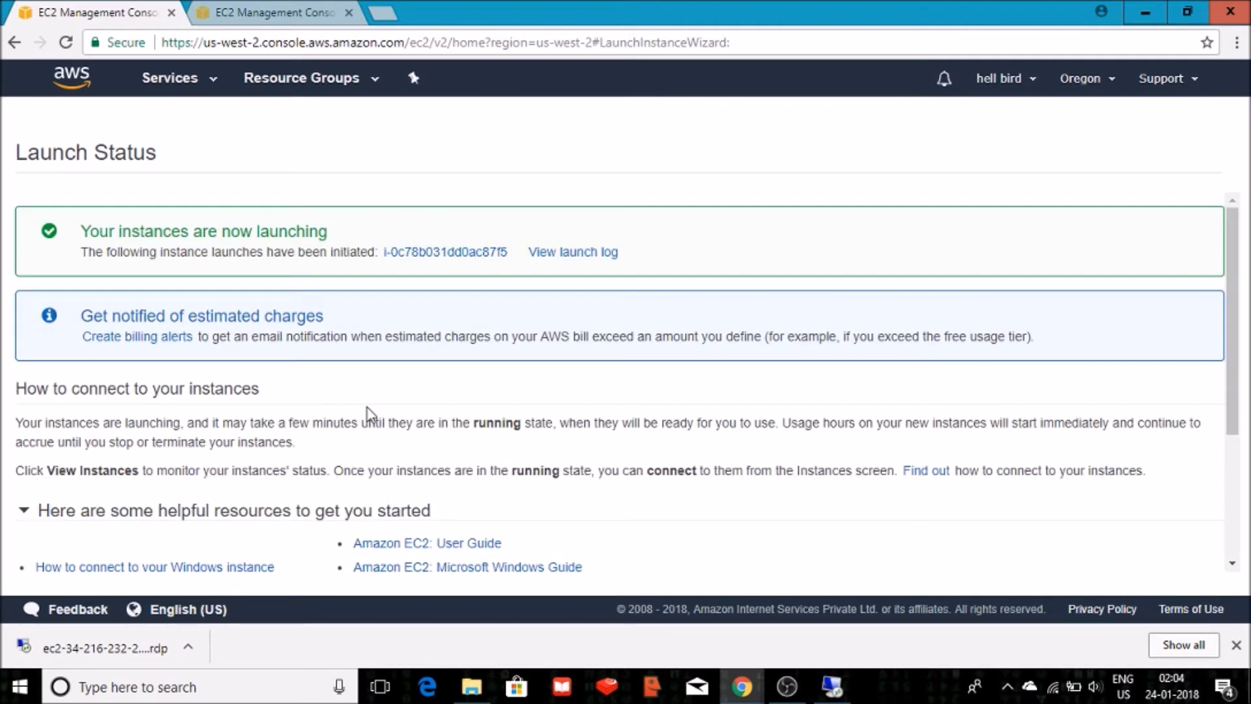
# Leave the launch status for the instance list, then show all EBS volumes in an enlarged volume list
pyautogui.scroll(-3, 1238, 417)
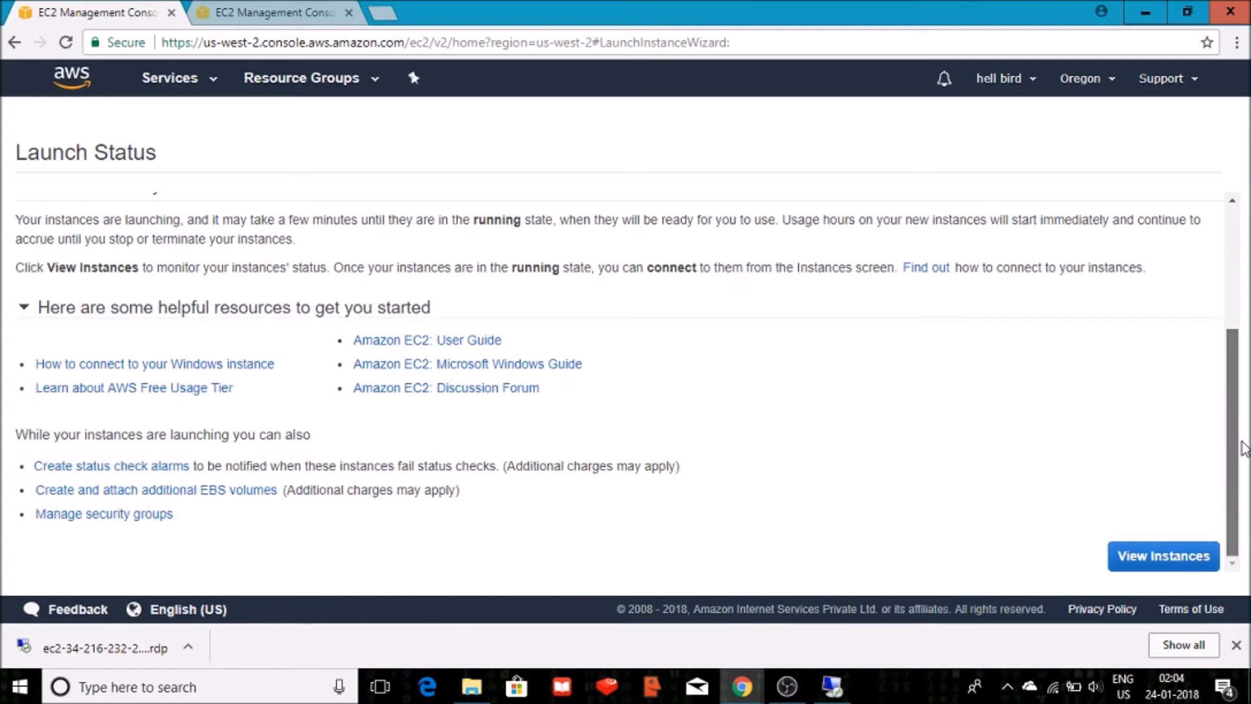
pyautogui.click(1151, 560)
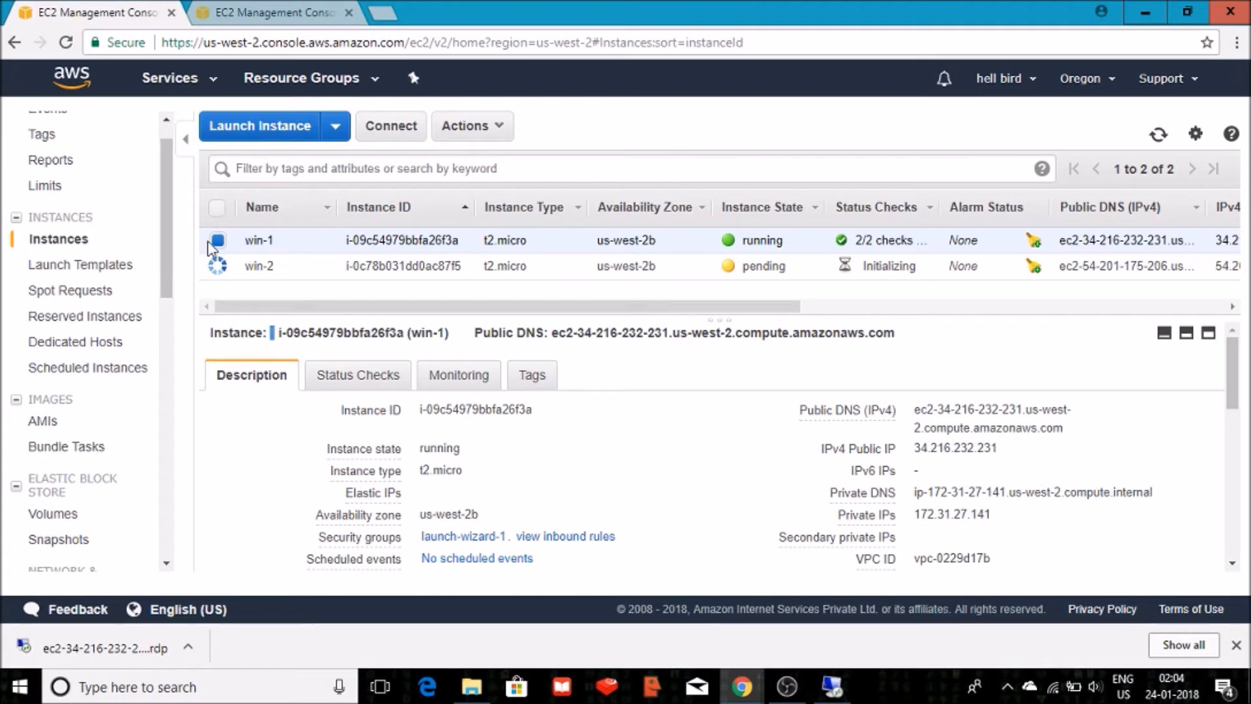
pyautogui.moveTo(168, 244); pyautogui.dragTo(168, 299)
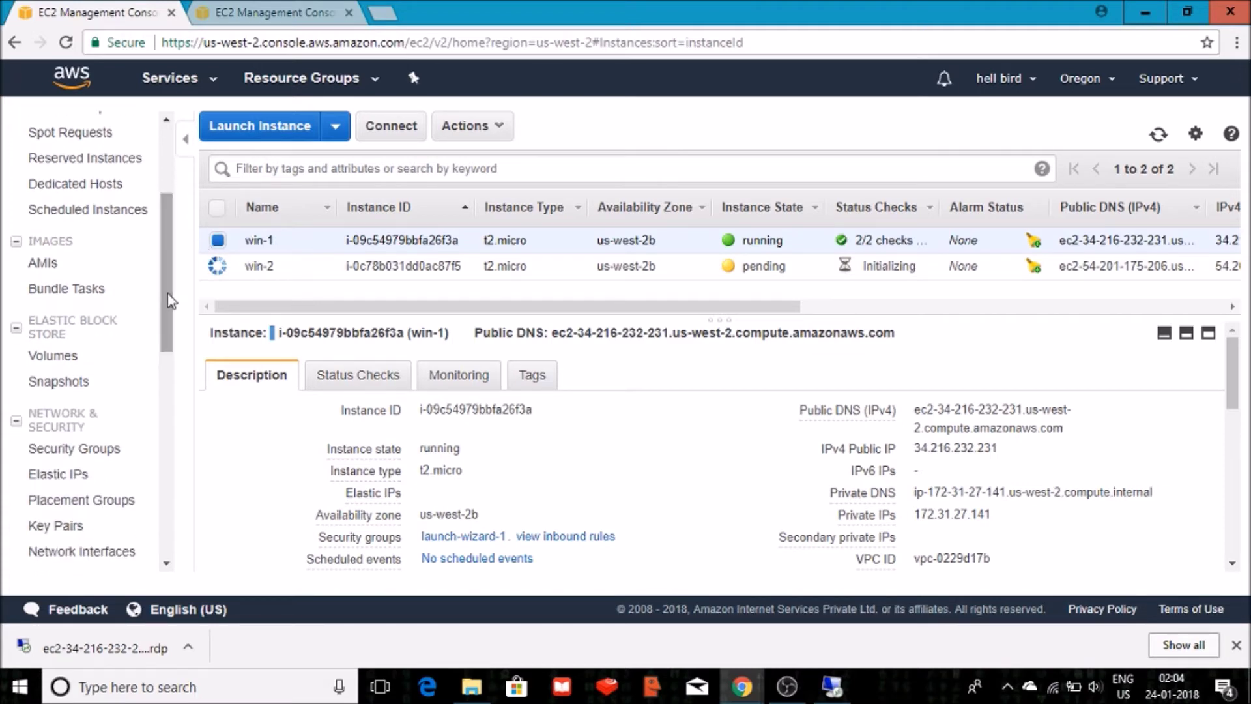
pyautogui.click(68, 357)
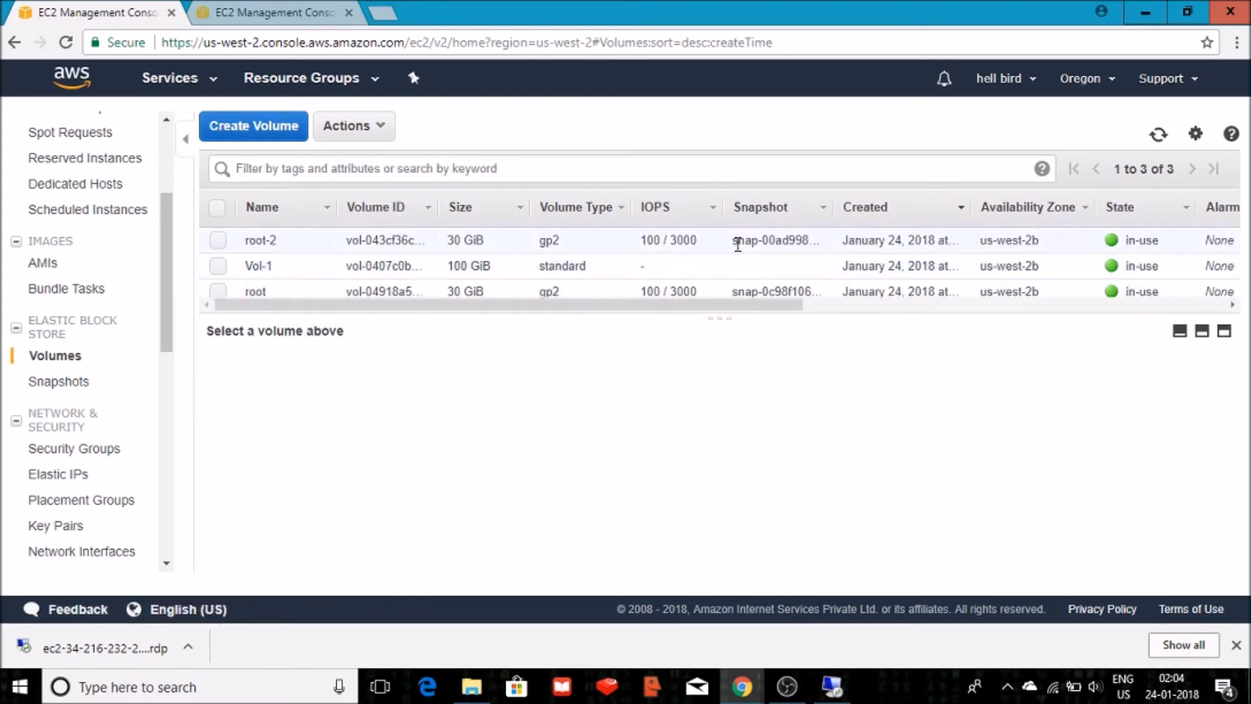
pyautogui.moveTo(719, 326); pyautogui.dragTo(707, 374)
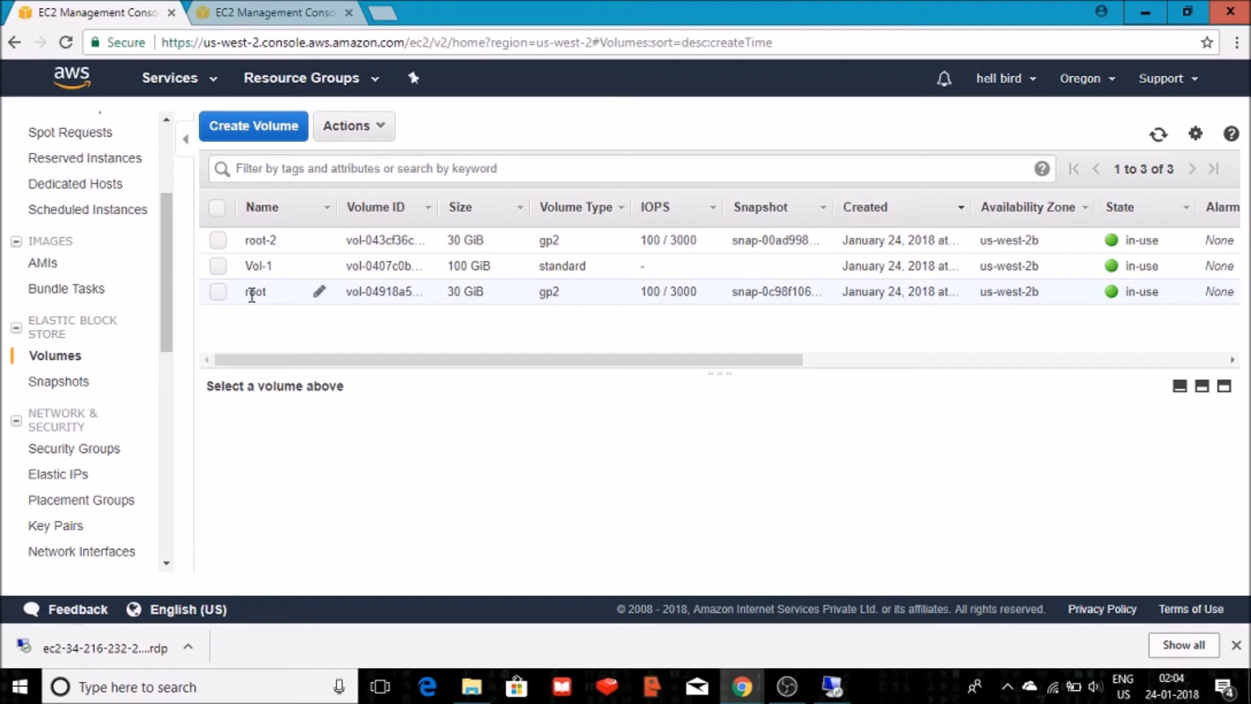
# Detach the volume Vol-1 from the win-1 instance and confirm the detachment
pyautogui.click(219, 267)
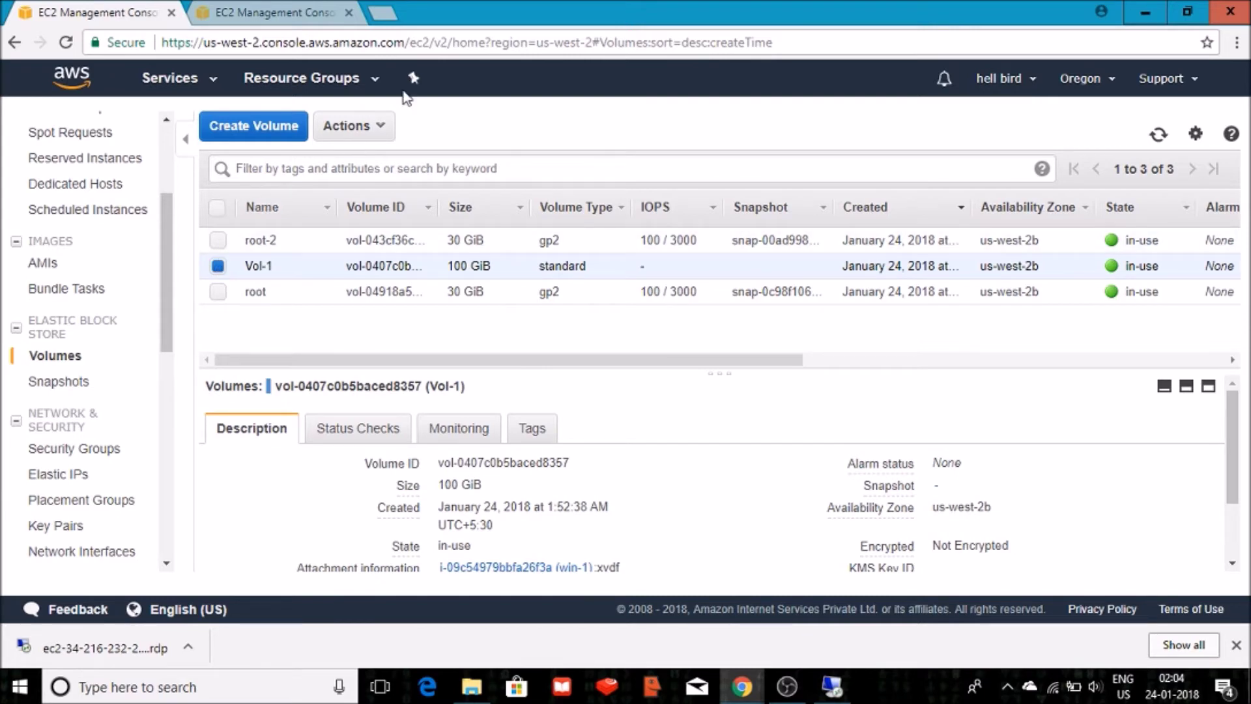
pyautogui.click(362, 128)
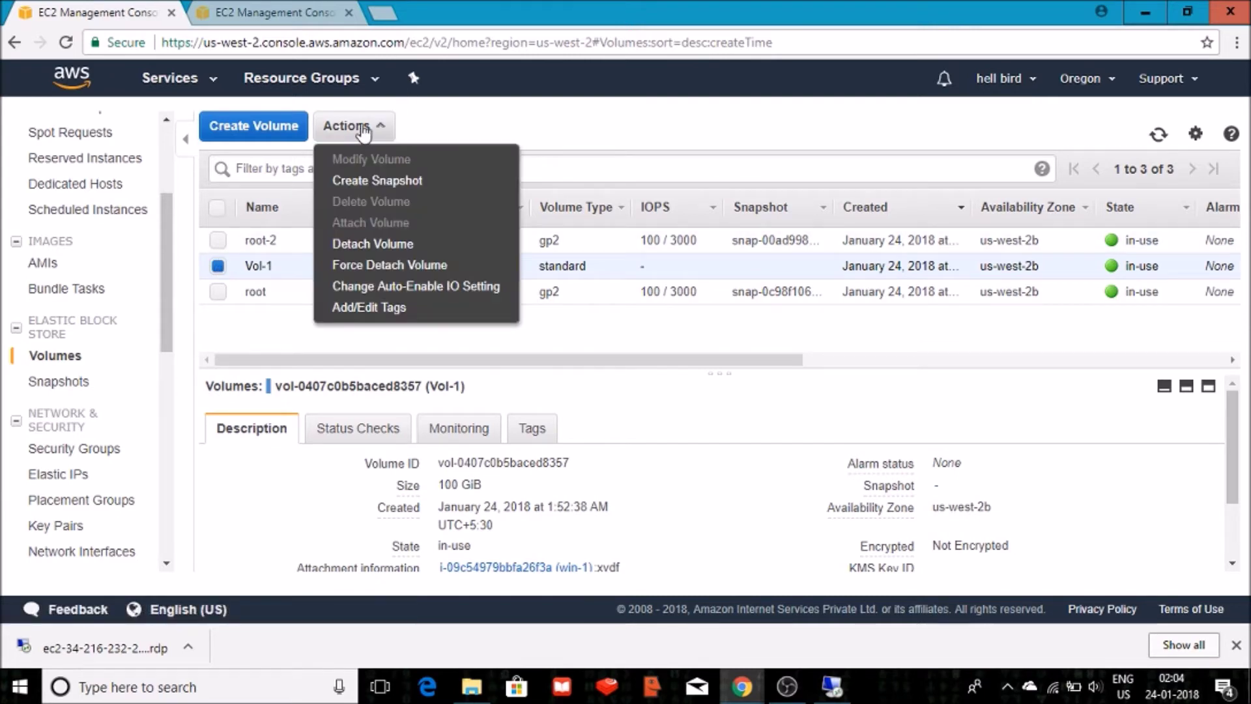
pyautogui.click(383, 244)
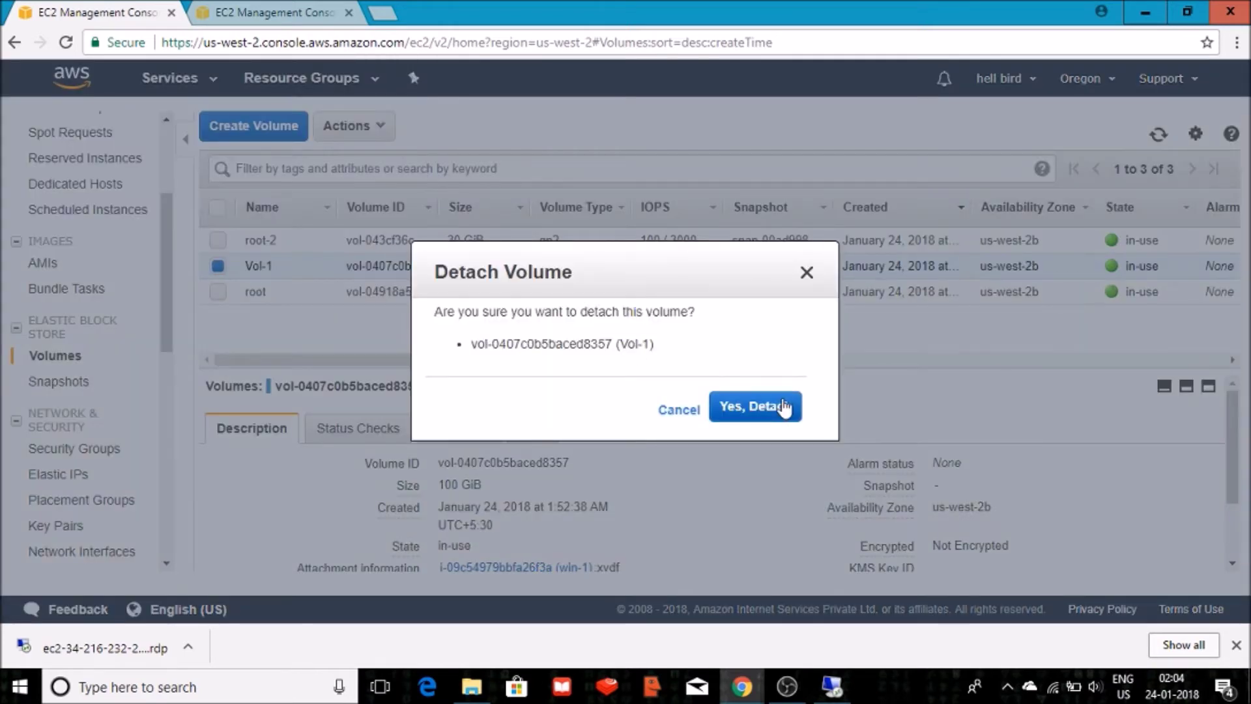
pyautogui.click(784, 408)
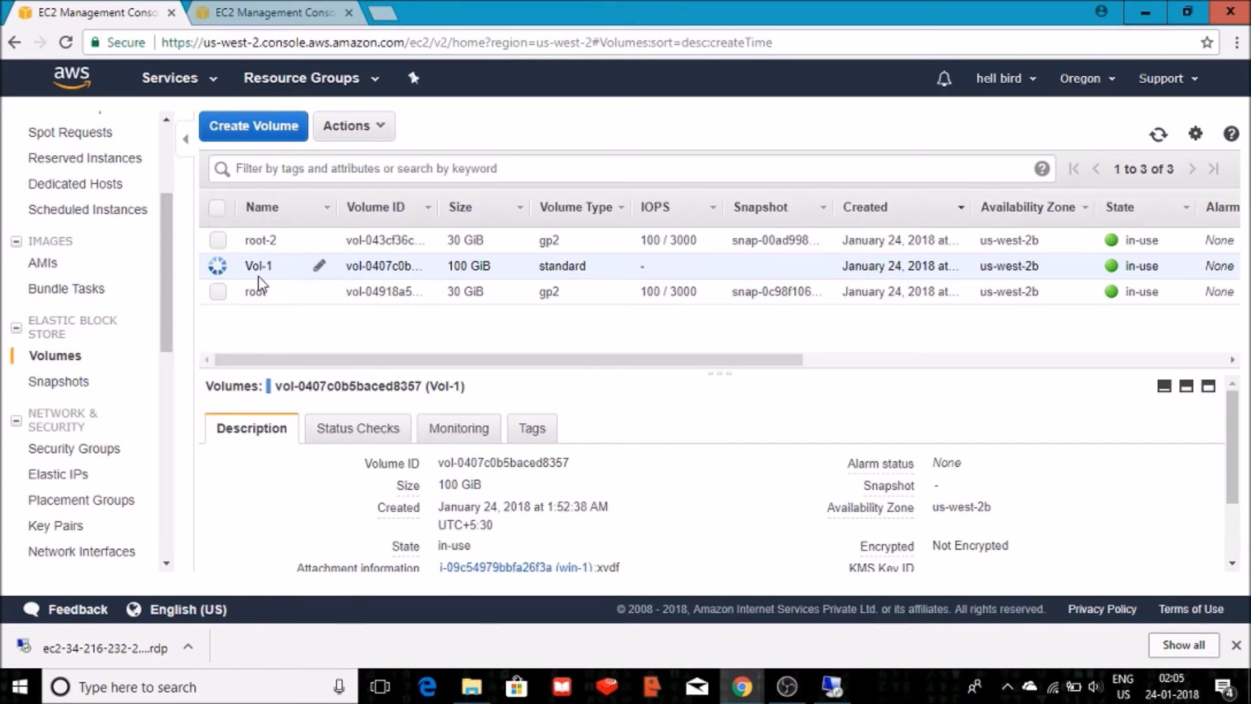
# Check that the Vol-snap snapshot is in place, then delete the detached volume Vol-1
pyautogui.click(58, 383)
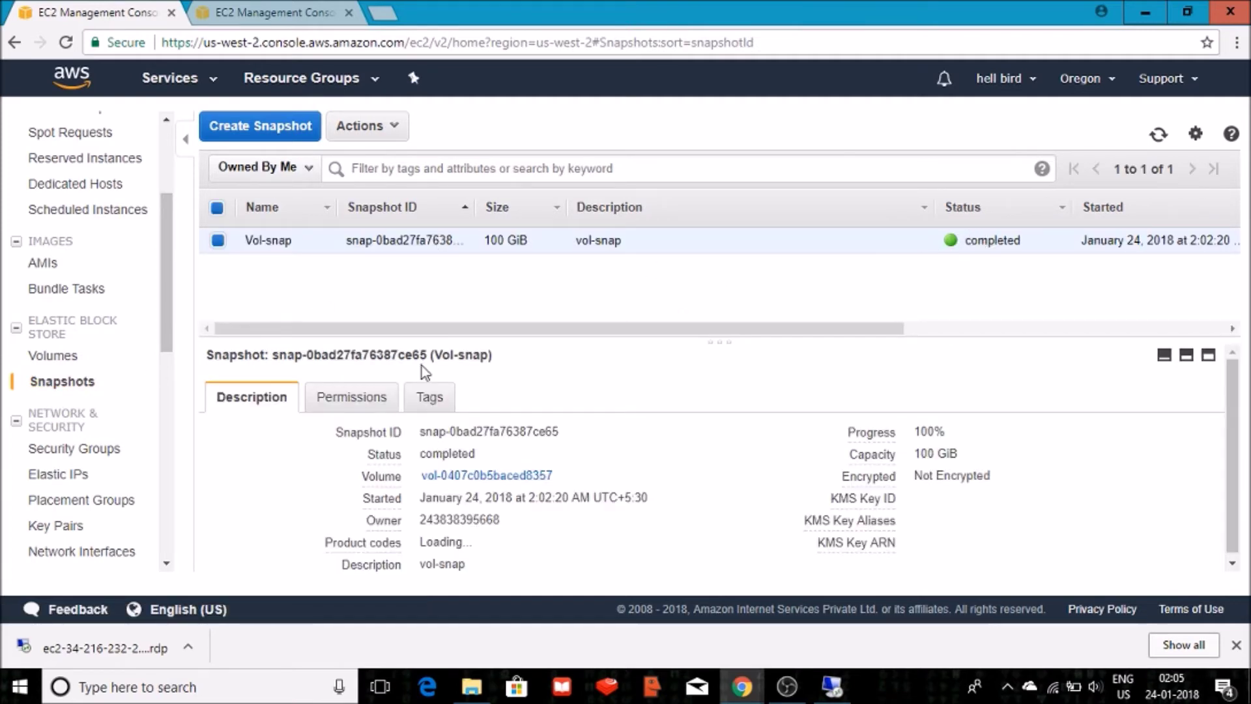
pyautogui.click(78, 362)
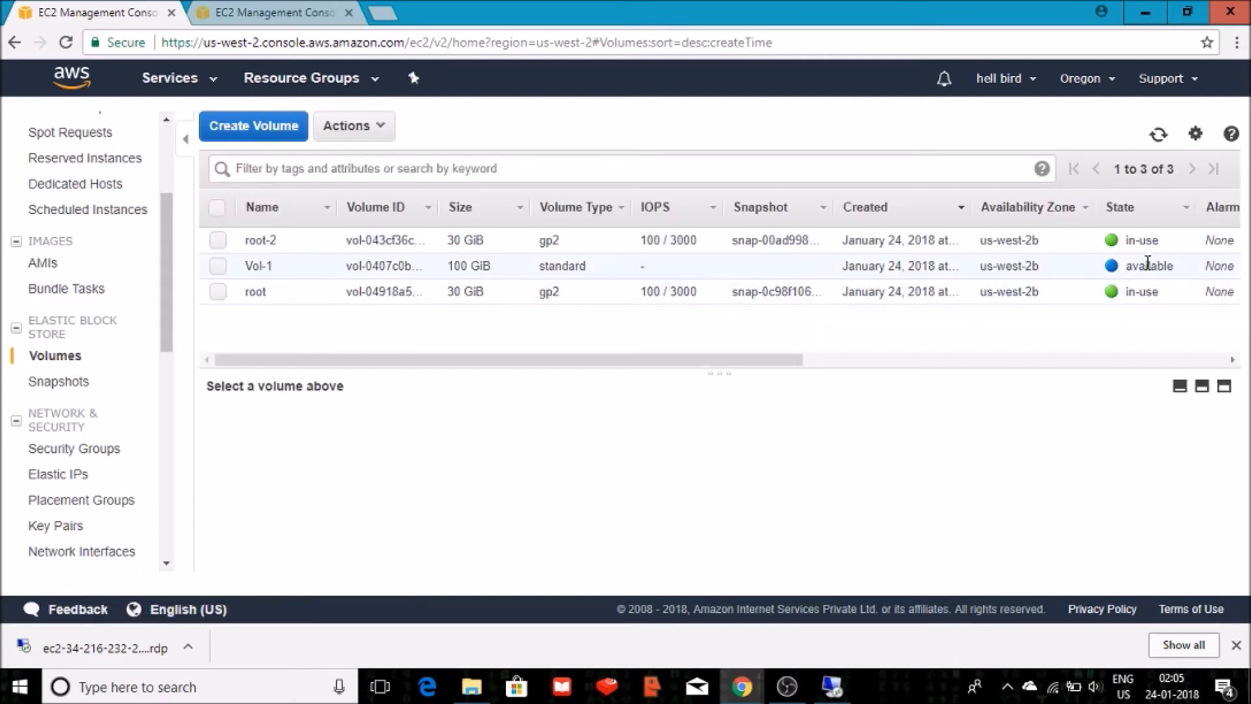
pyautogui.click(219, 267)
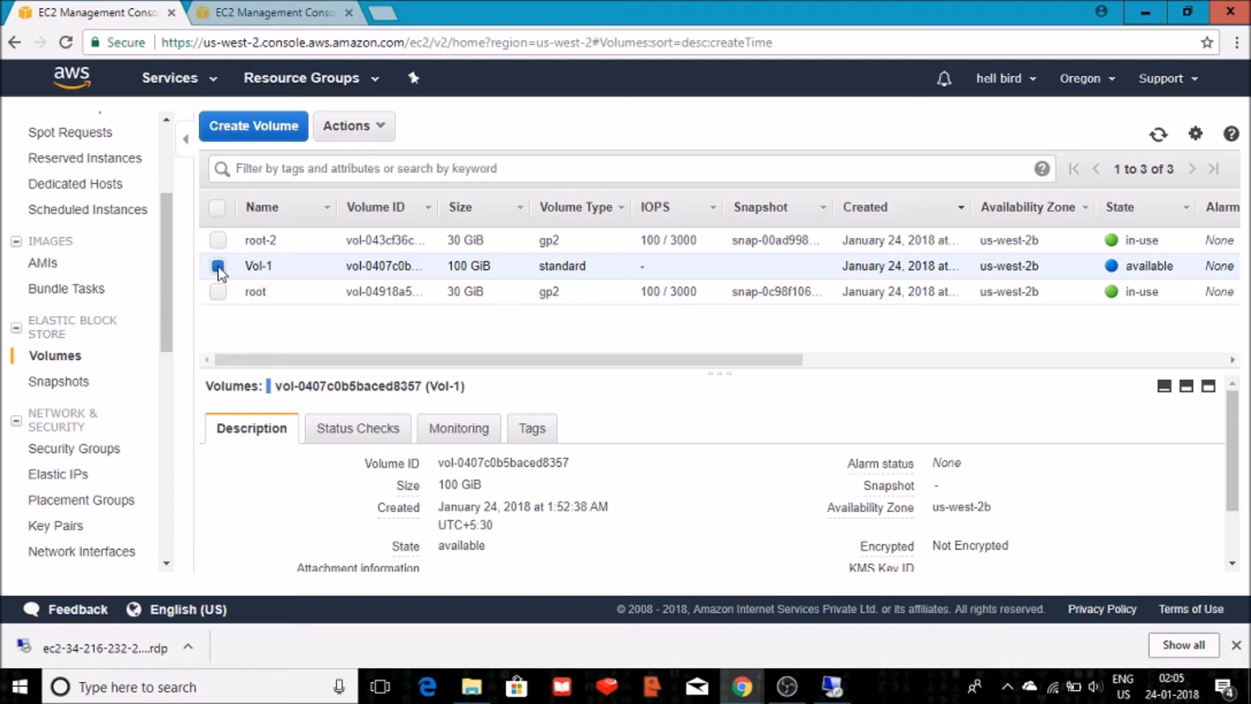
pyautogui.click(366, 131)
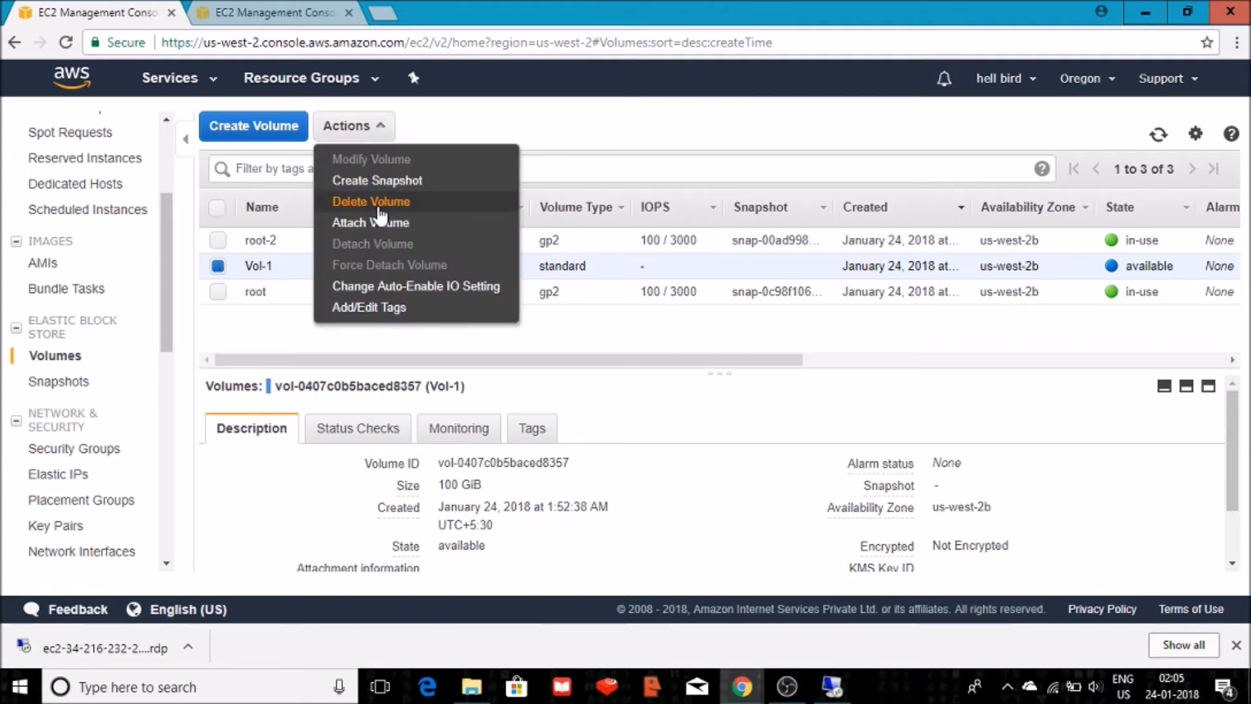
pyautogui.click(371, 203)
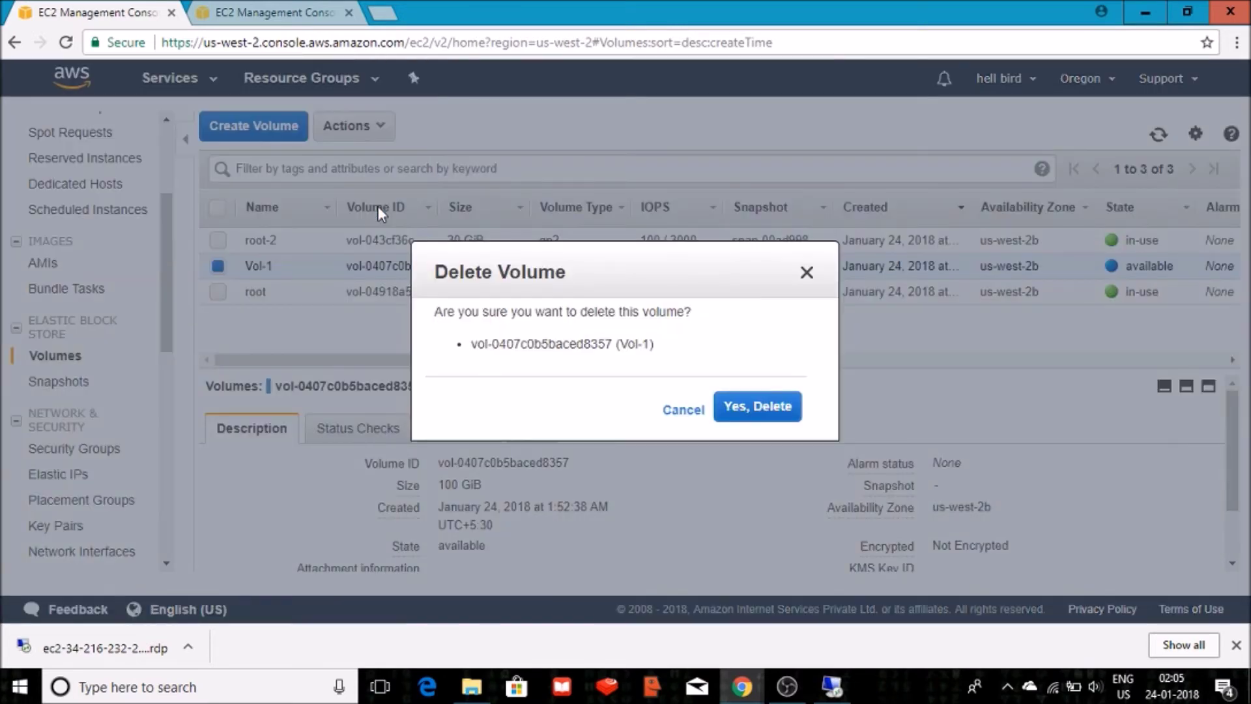
pyautogui.click(748, 412)
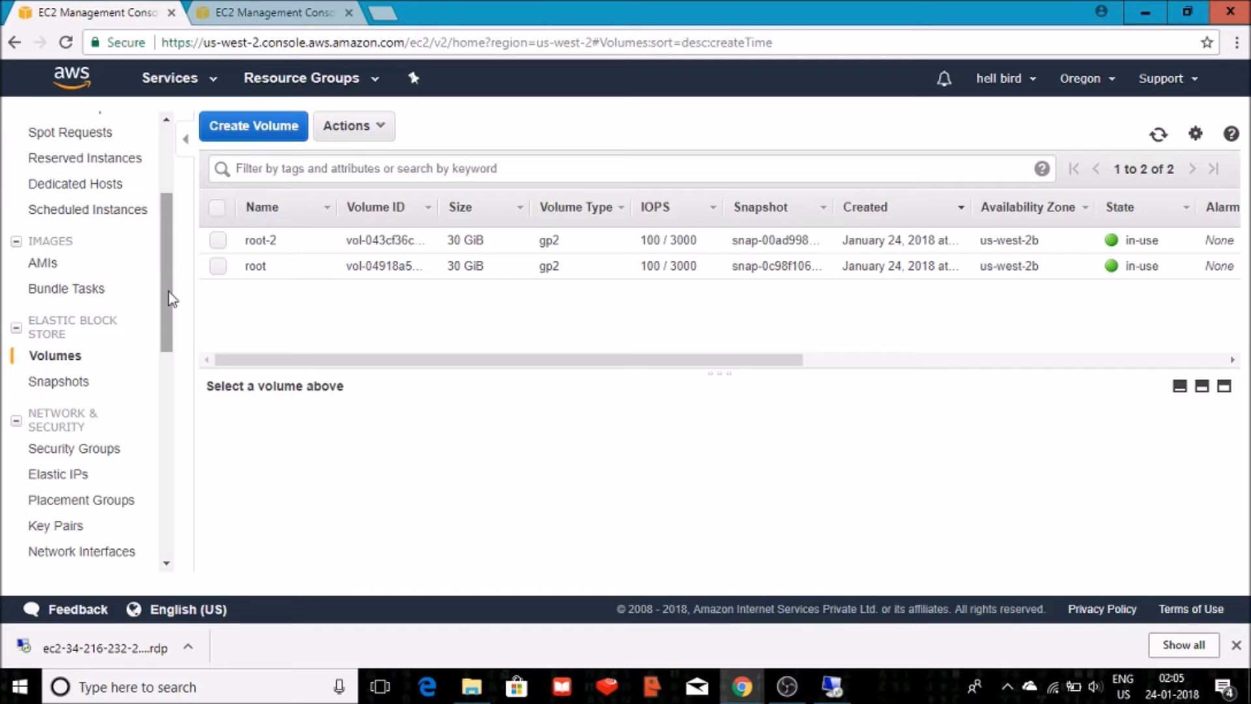
# Start creating a volume from the Vol-snap snapshot
pyautogui.click(40, 388)
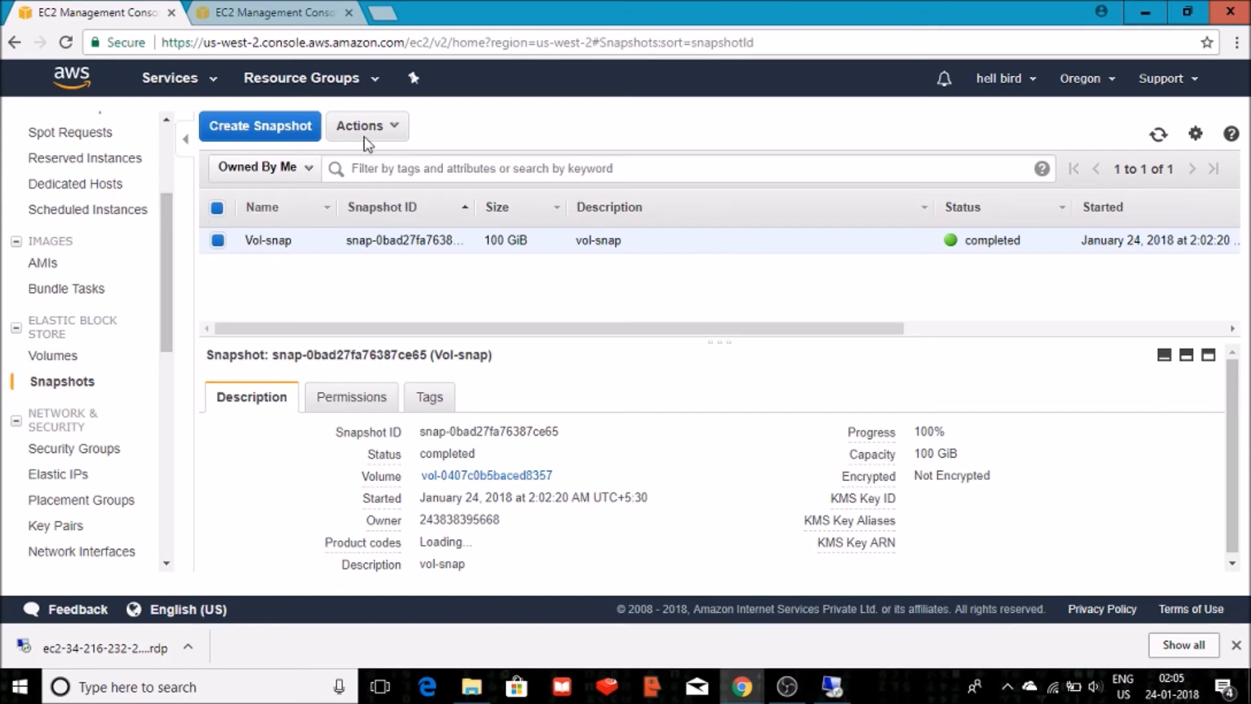
pyautogui.click(388, 127)
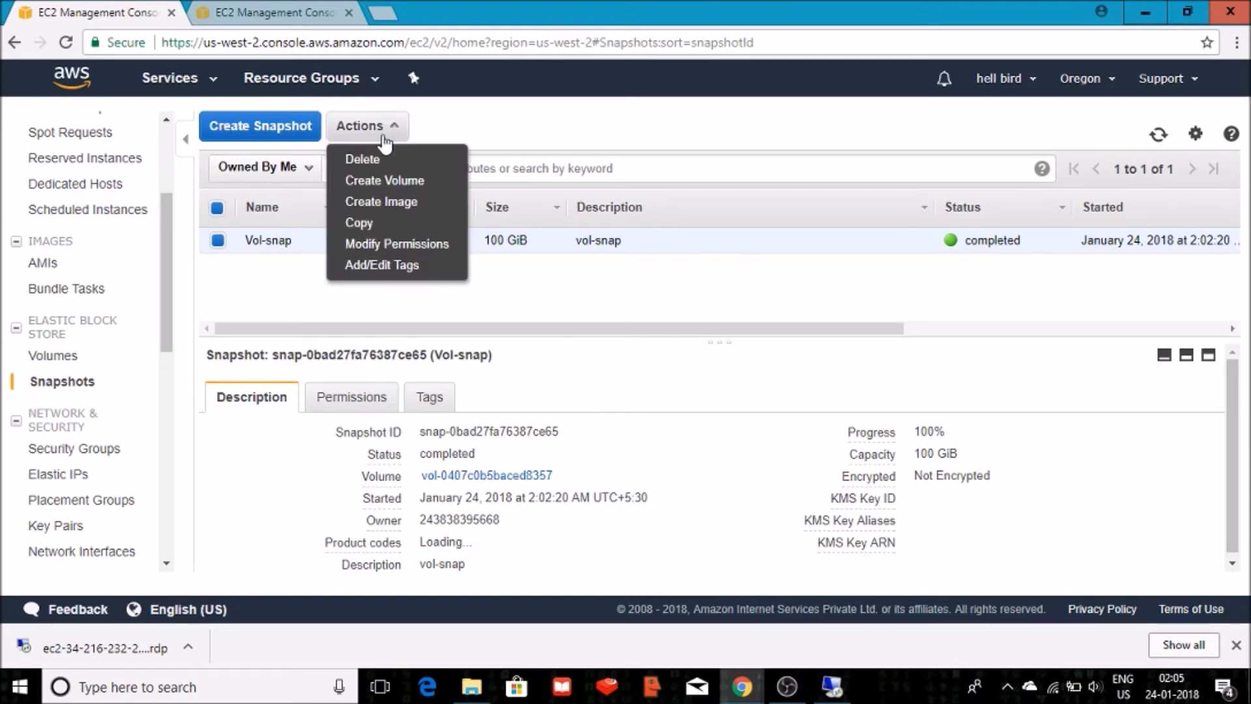
pyautogui.click(383, 182)
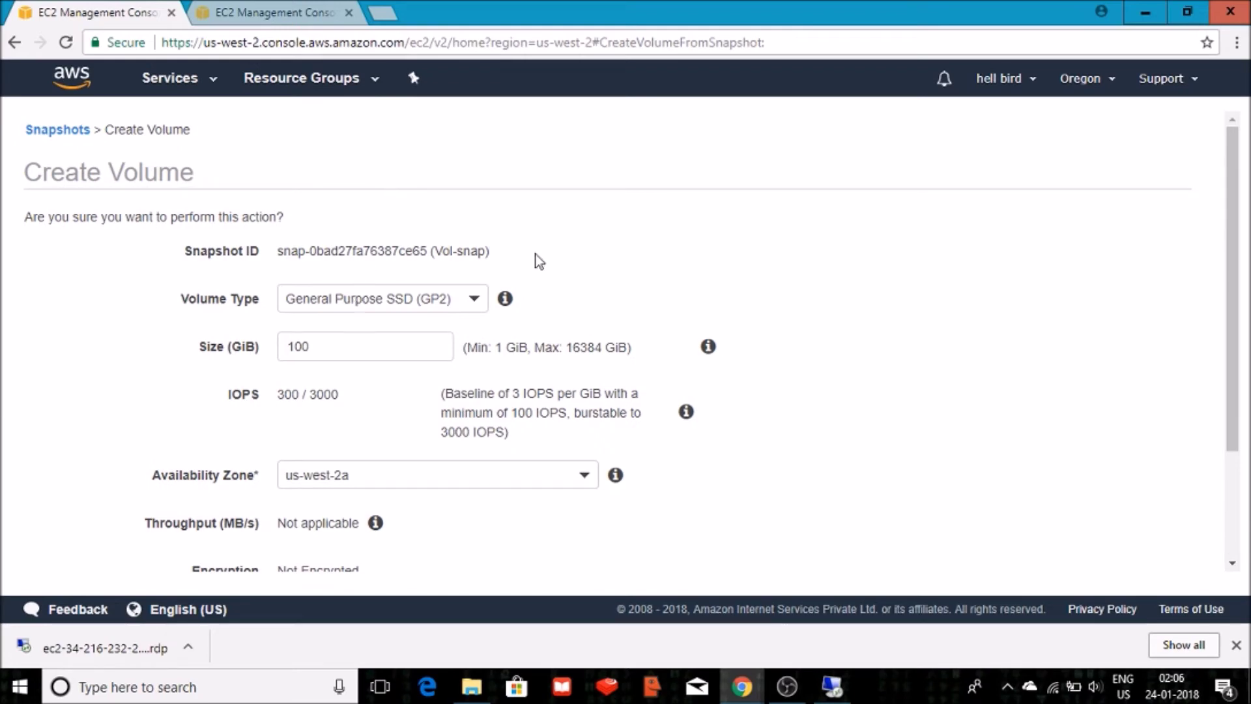
# Try the Provisioned IOPS SSD (IO1) volume type, then return to General Purpose SSD (GP2)
pyautogui.click(398, 302)
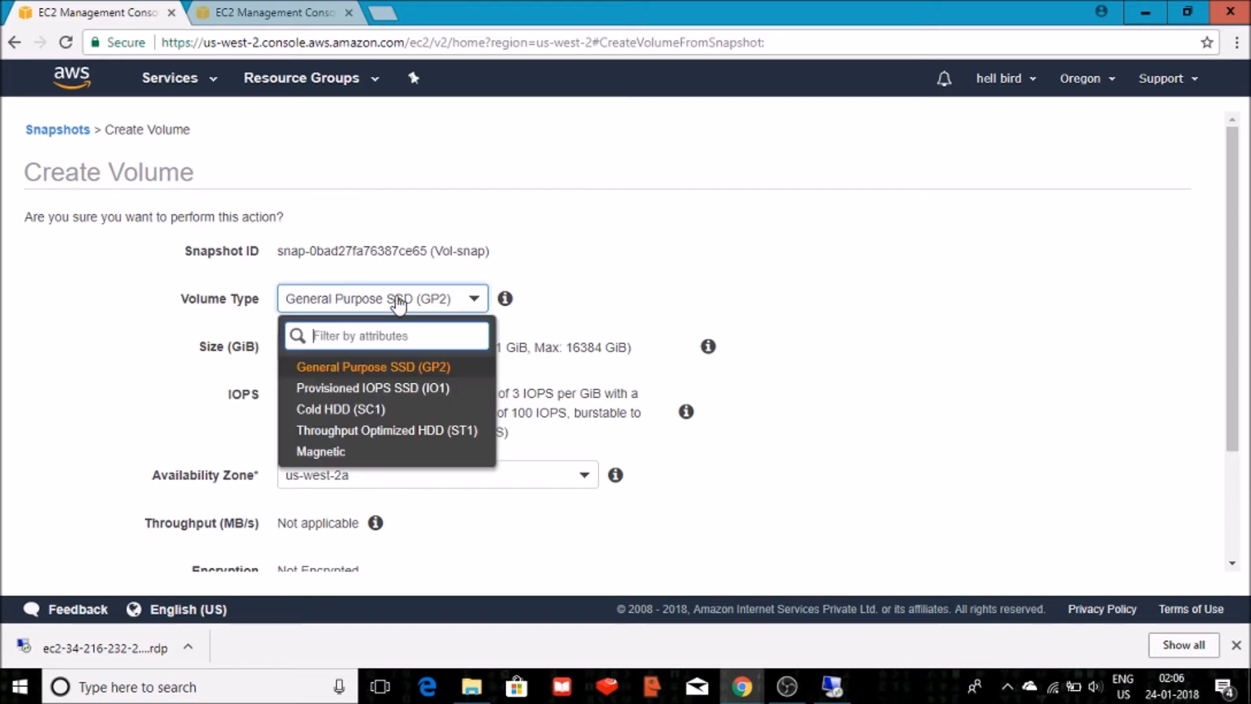
pyautogui.click(362, 388)
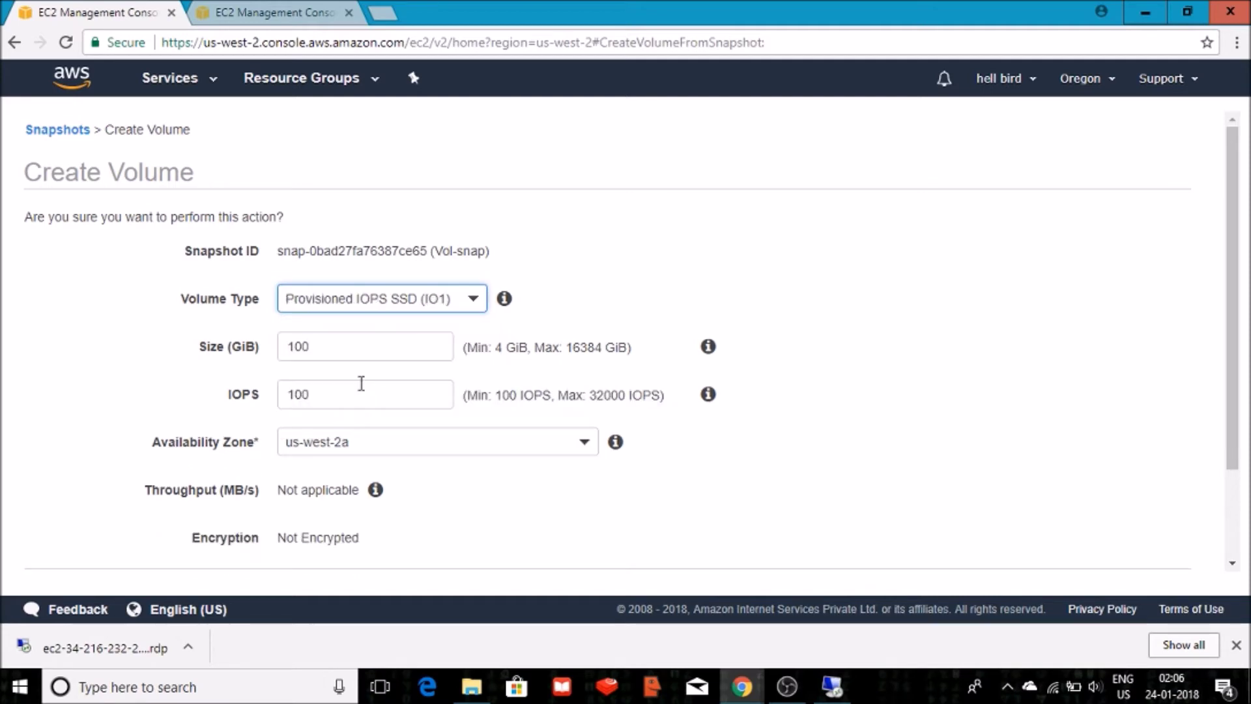
pyautogui.click(398, 302)
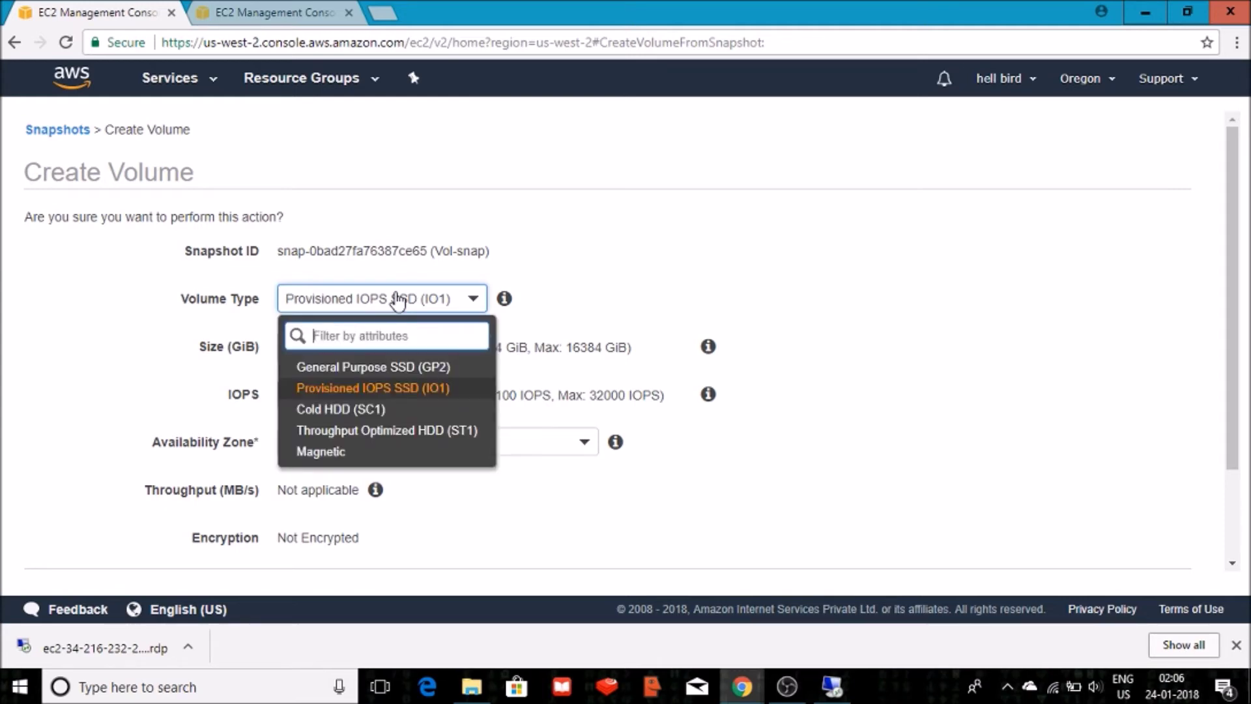
pyautogui.click(369, 369)
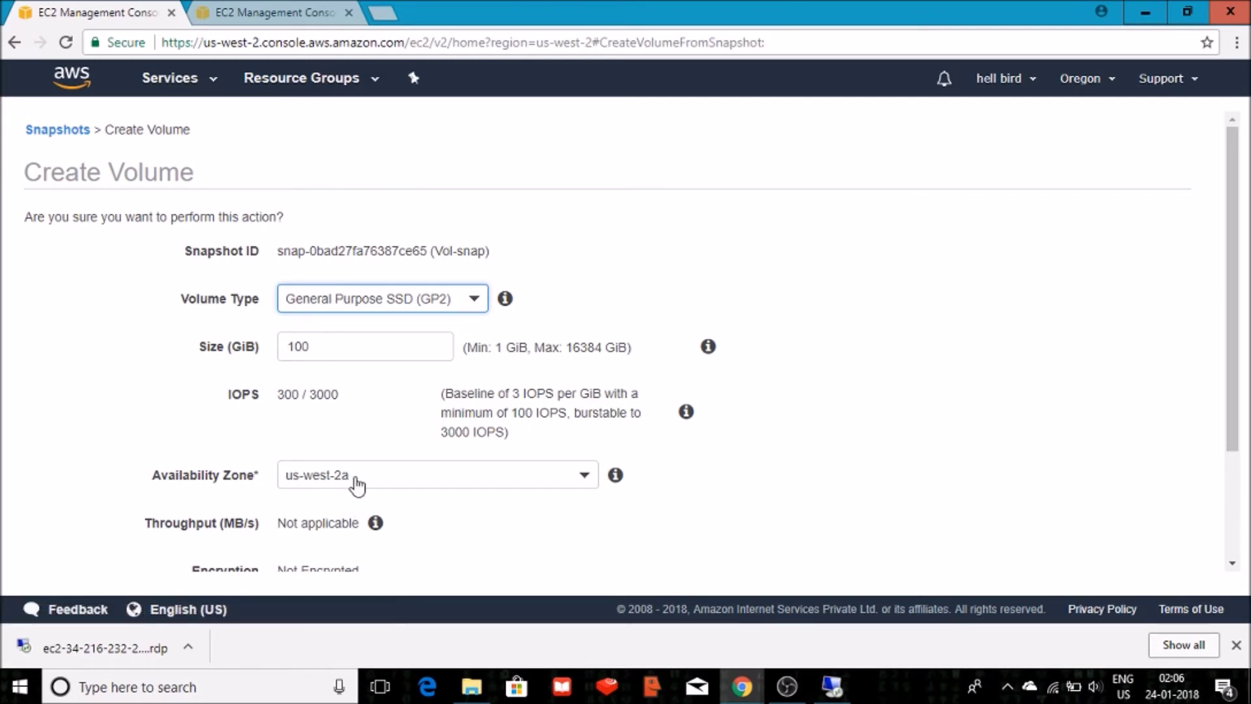
# Look up win-2's availability zone in the refreshed instance list and set the new volume's availability zone to us-west-2b
pyautogui.click(253, 8)
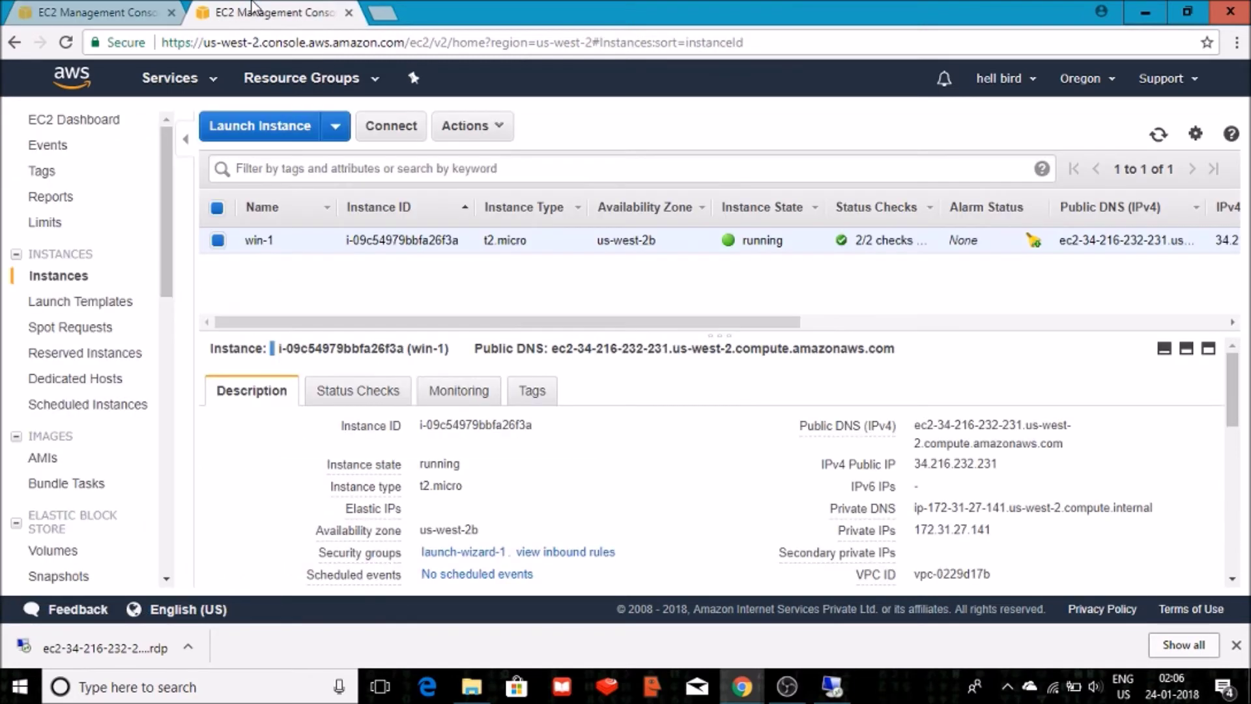
pyautogui.click(1164, 136)
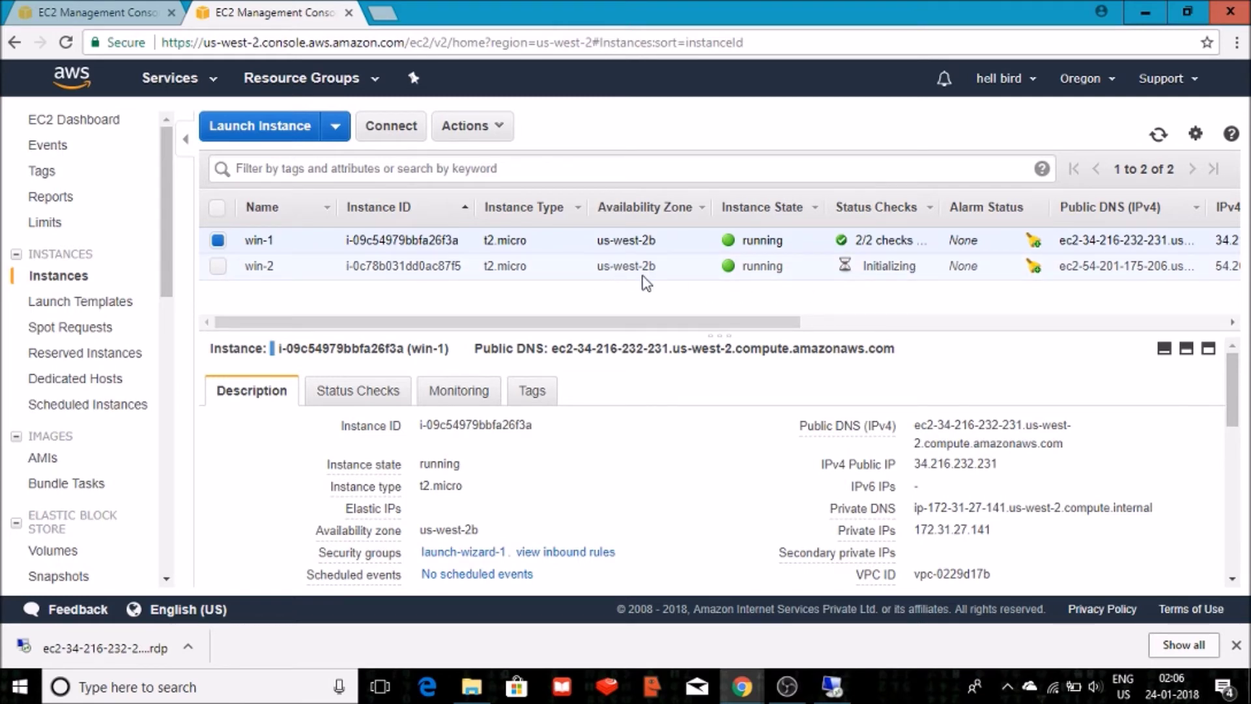
pyautogui.click(95, 9)
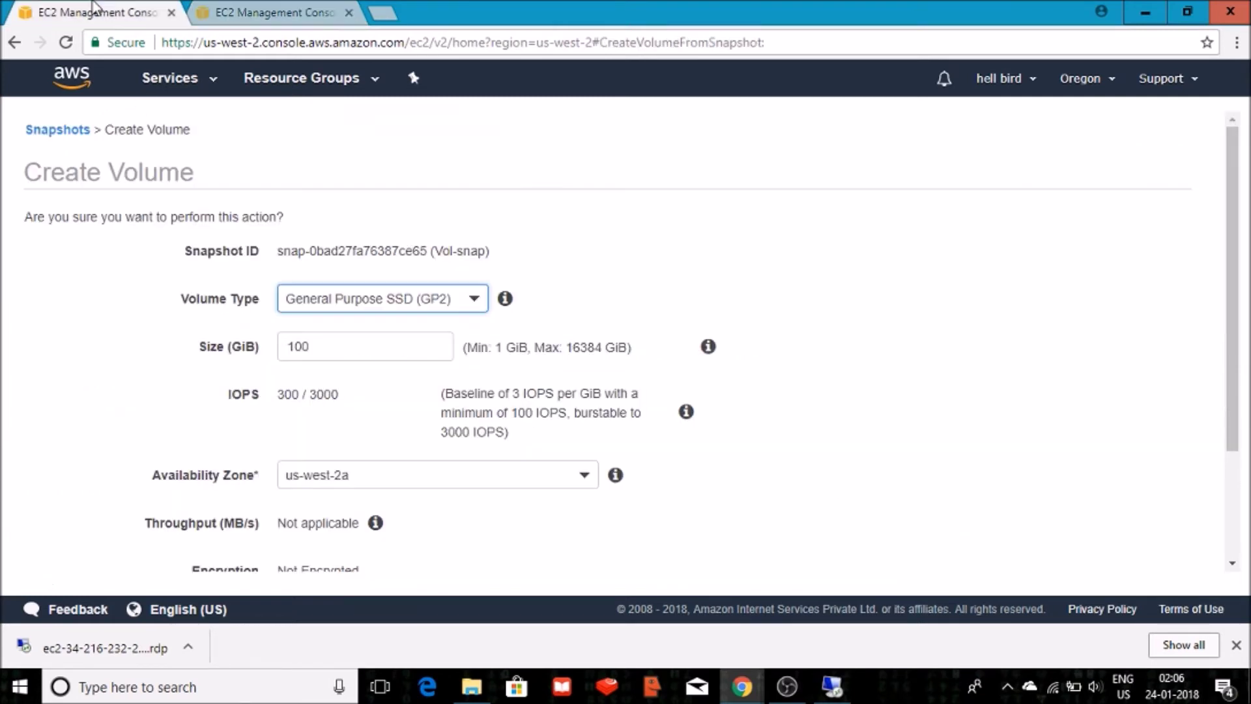
pyautogui.click(347, 483)
pyautogui.click(343, 567)
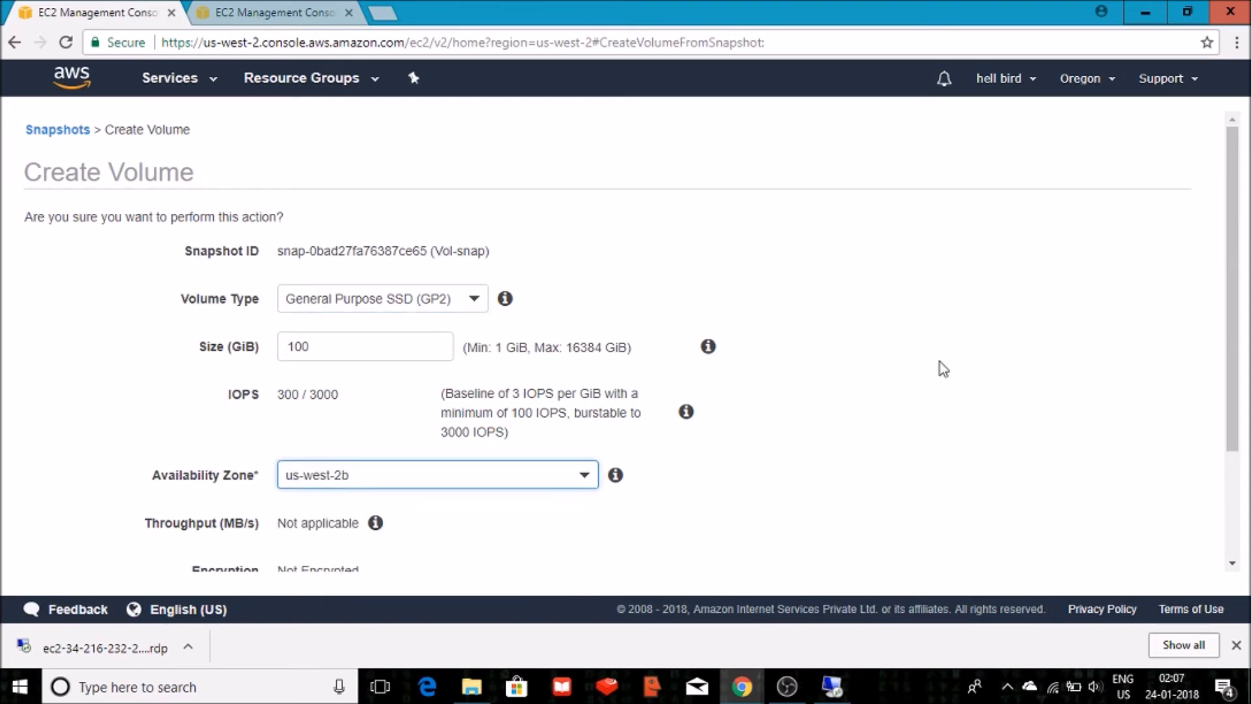
# Add a tag with the key Name and the value Vol-2, and create the volume
pyautogui.scroll(-3, 1238, 375)
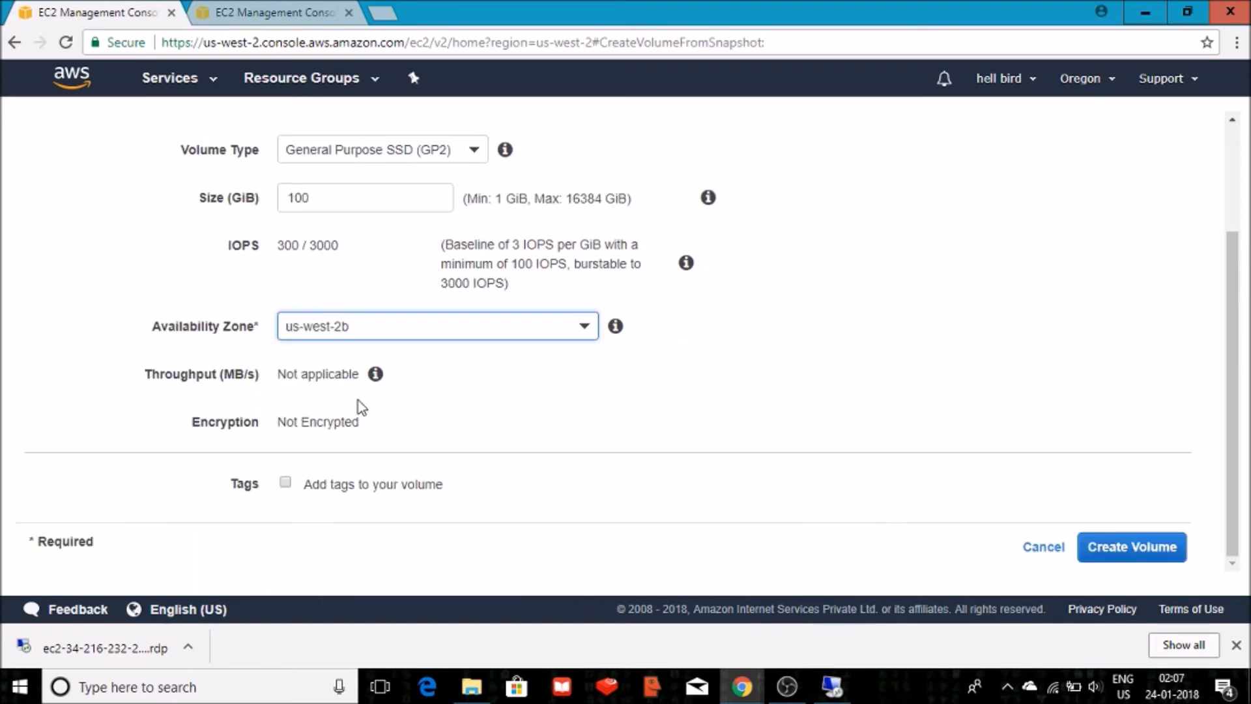
pyautogui.click(286, 484)
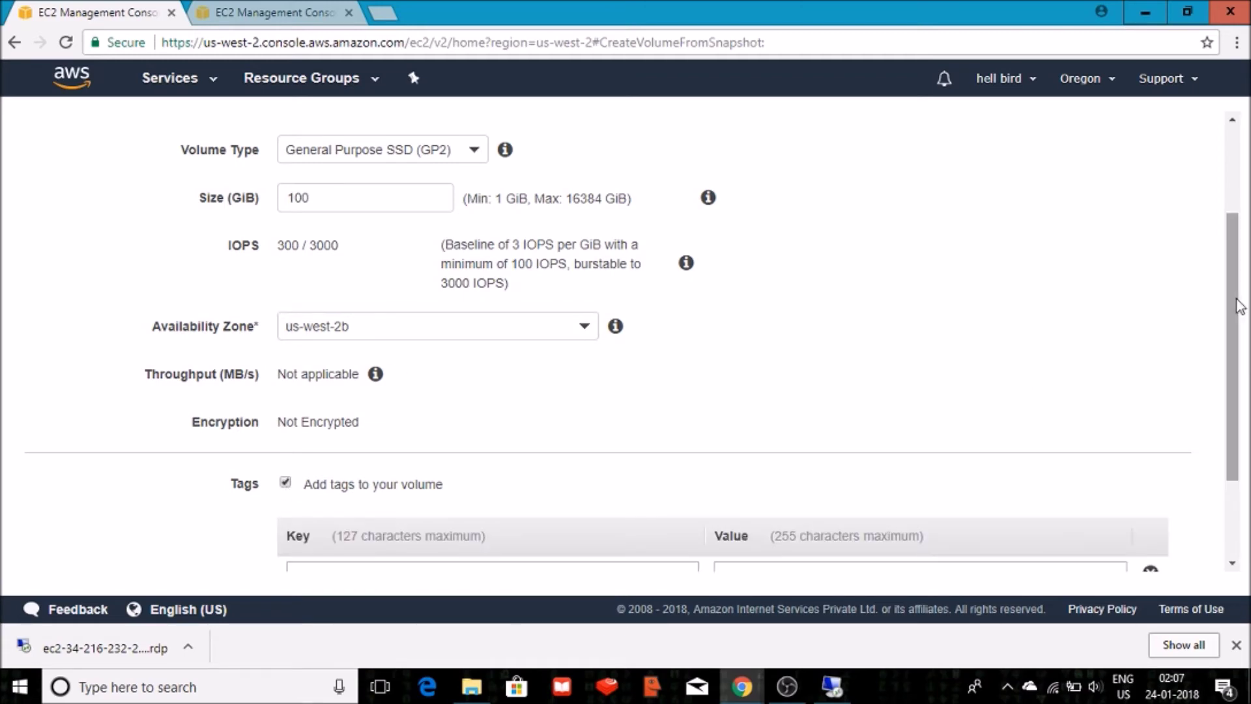
pyautogui.scroll(-2, 1242, 307)
pyautogui.click(674, 448)
pyautogui.write('Name')
pyautogui.click(774, 440)
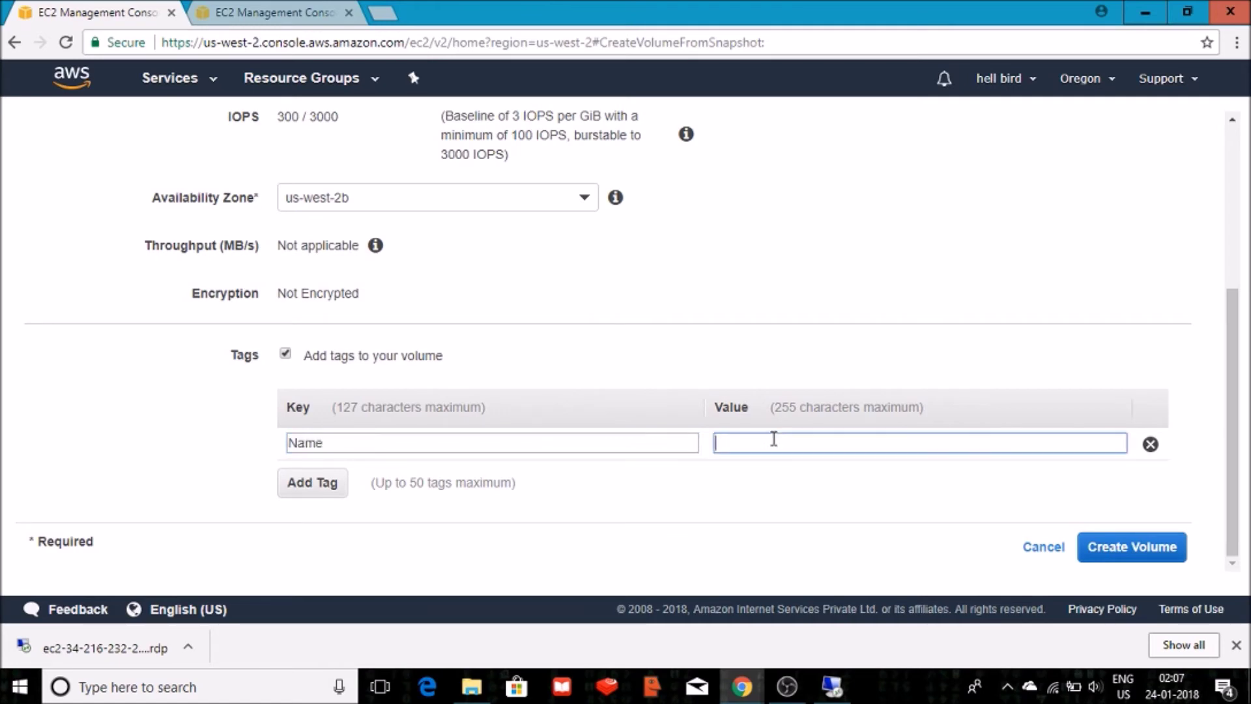
pyautogui.write('Vol-2')
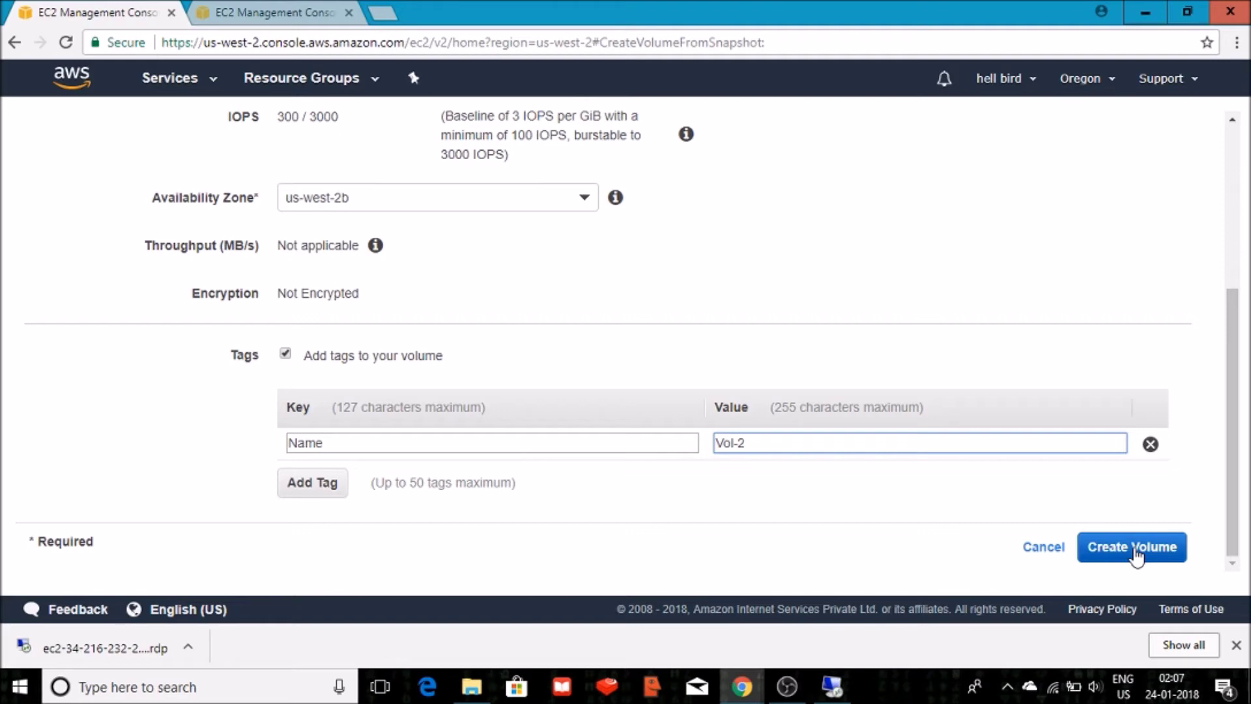
pyautogui.click(1135, 556)
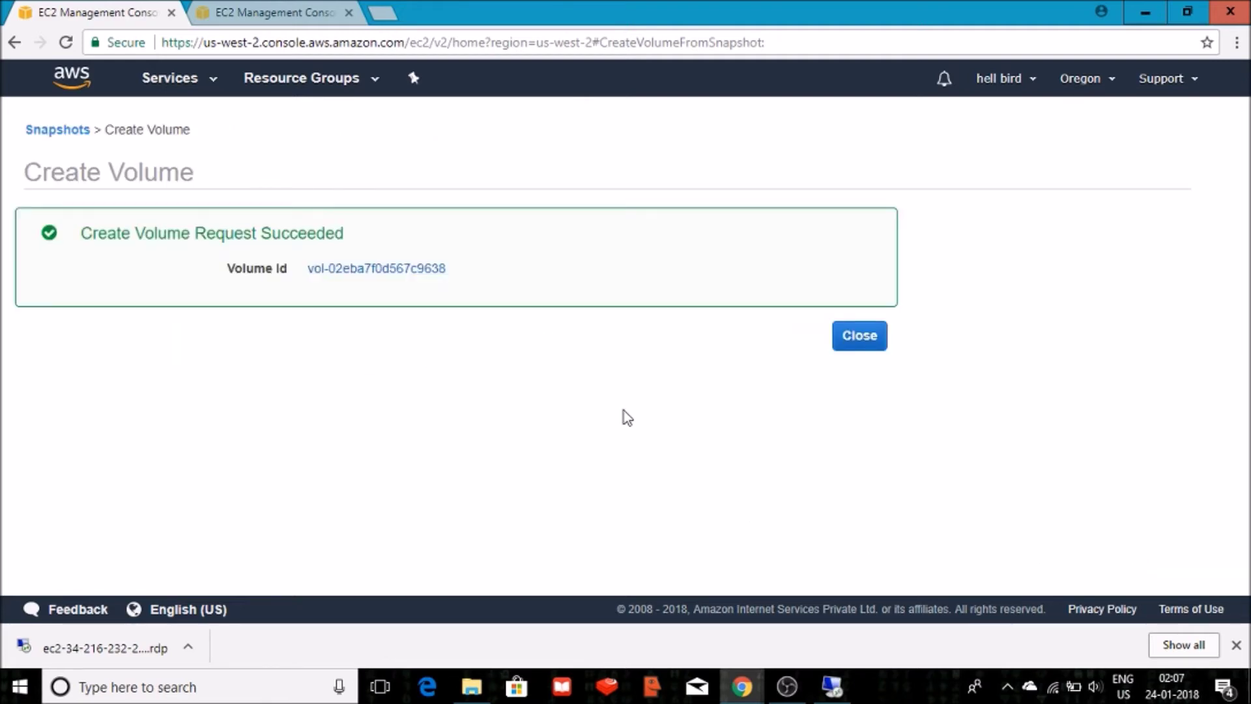
# Close the creation result and check the state of Vol-2 in the volume list
pyautogui.click(850, 341)
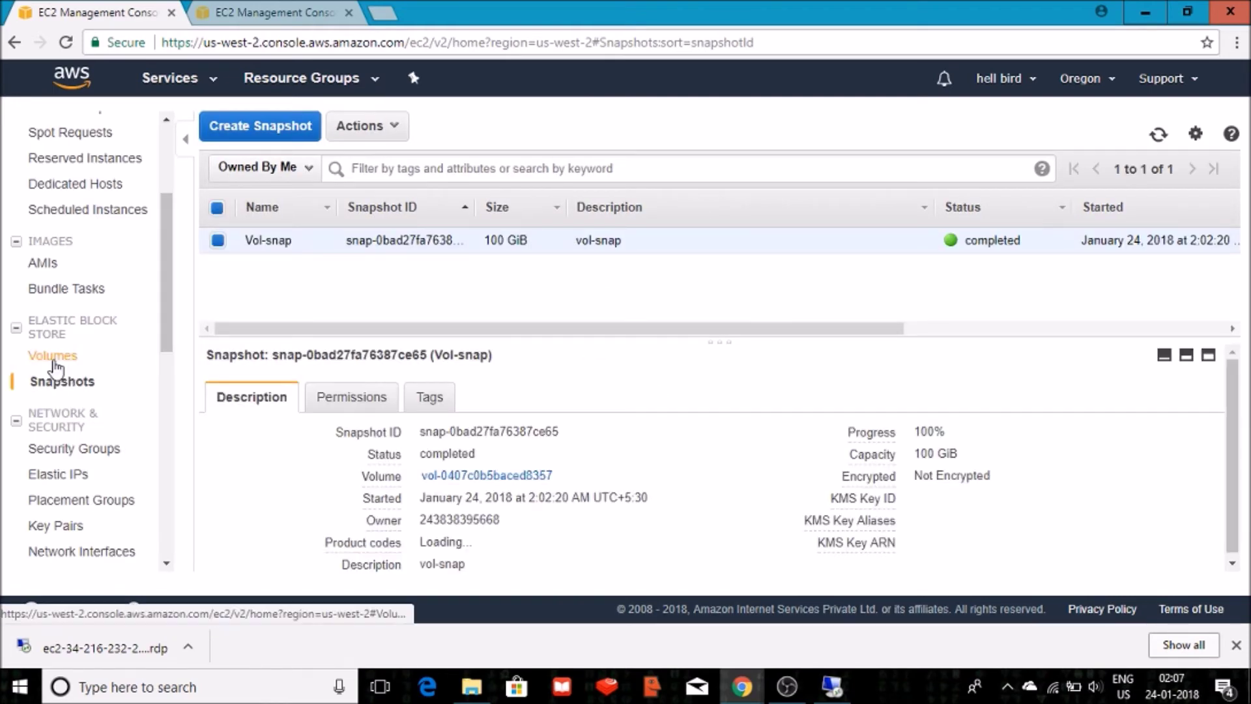
pyautogui.click(52, 356)
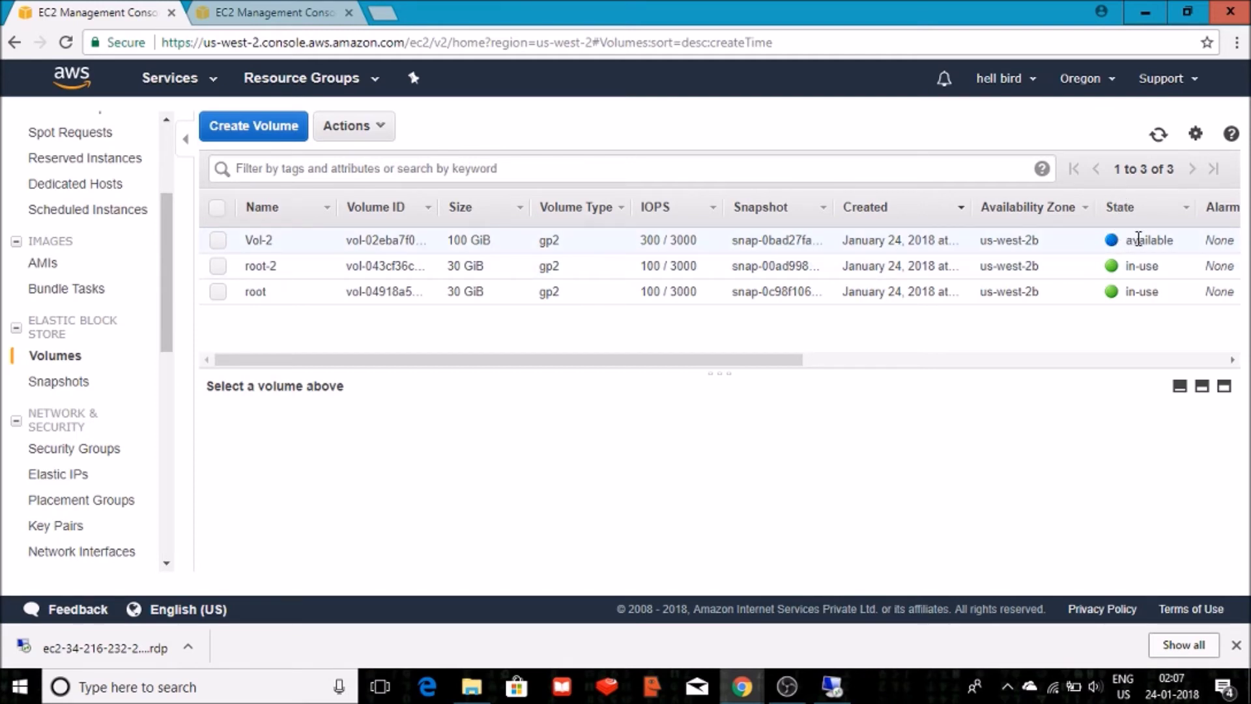
pyautogui.moveTo(298, 248)
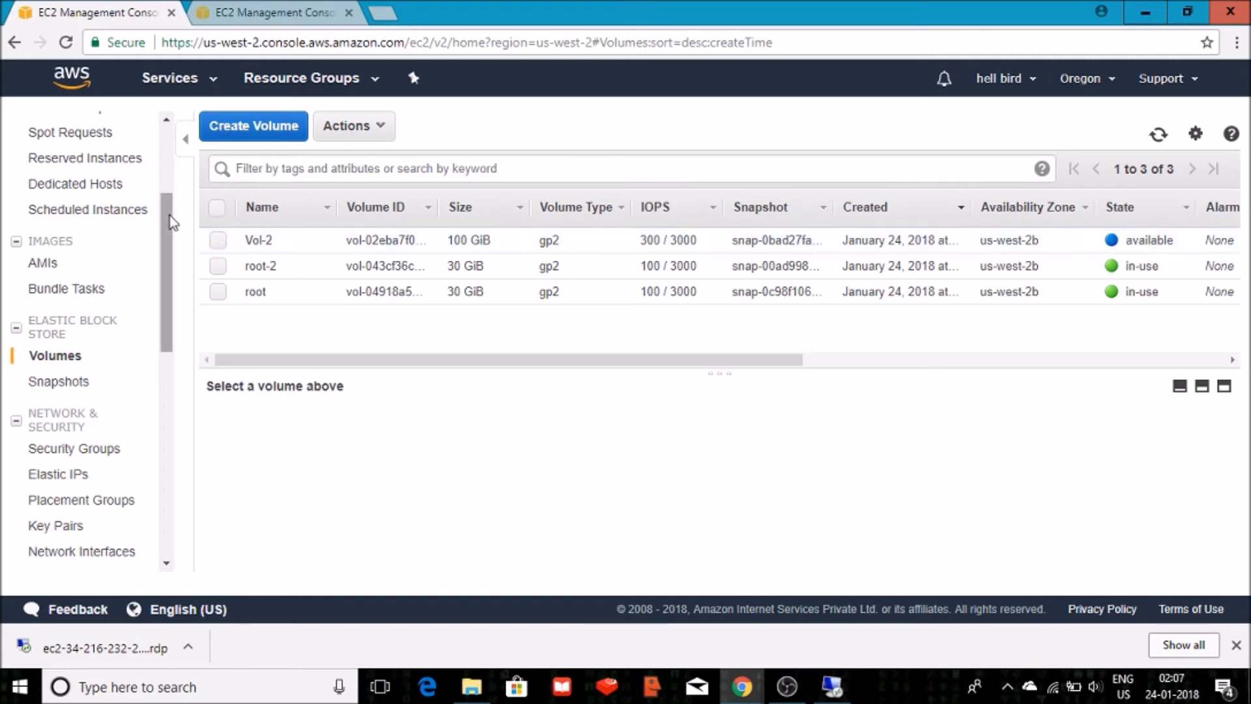
# Check the state of win-1 and win-2 in the instance list and return to the volume list
pyautogui.moveTo(167, 218); pyautogui.dragTo(165, 174)
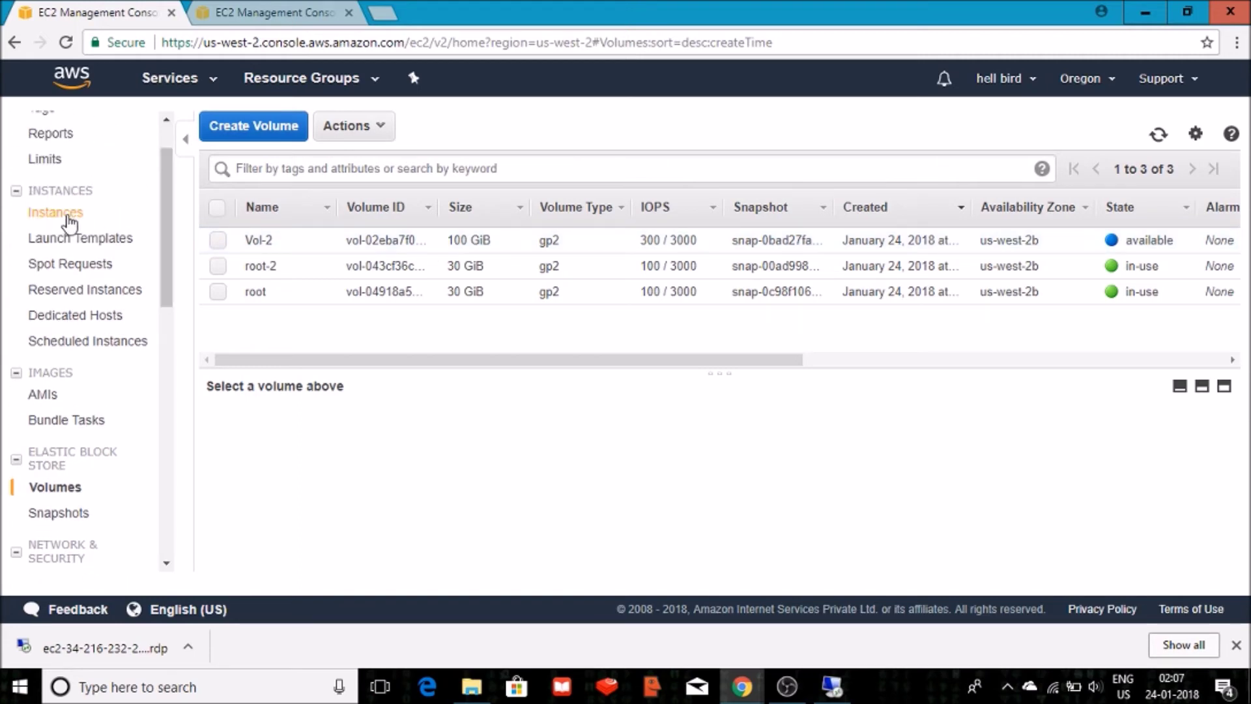
pyautogui.click(65, 219)
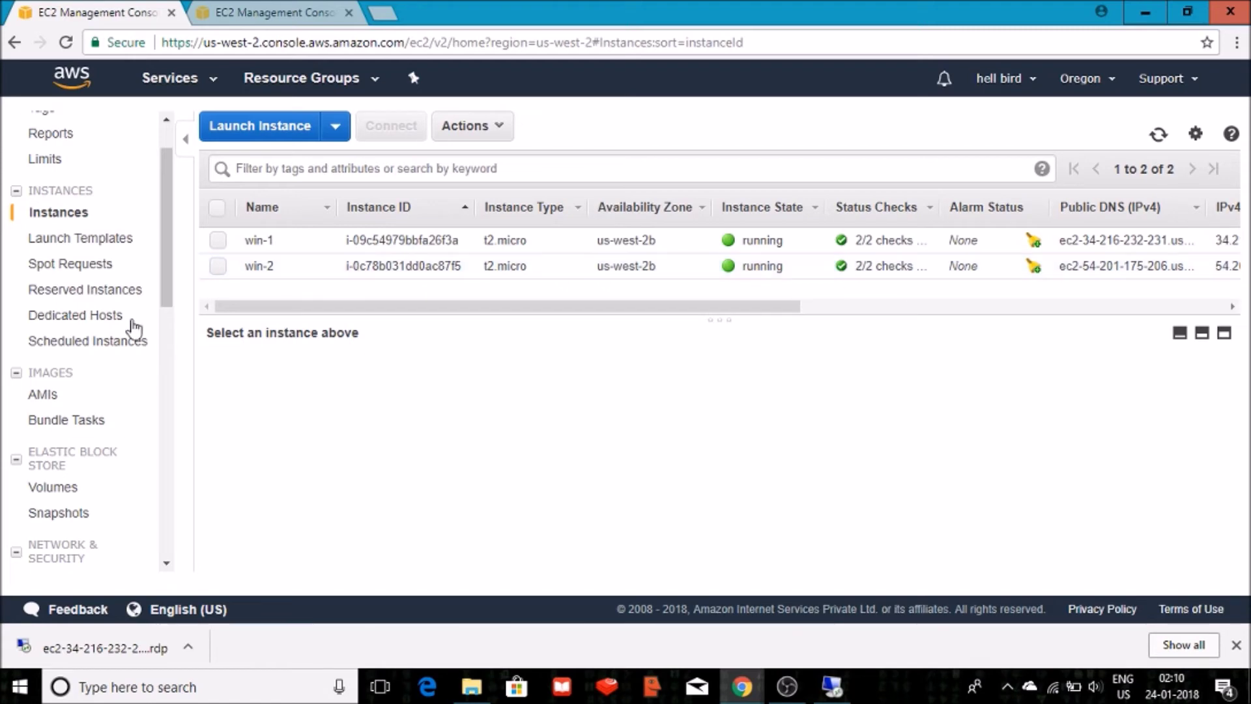
pyautogui.moveTo(168, 298); pyautogui.dragTo(167, 328)
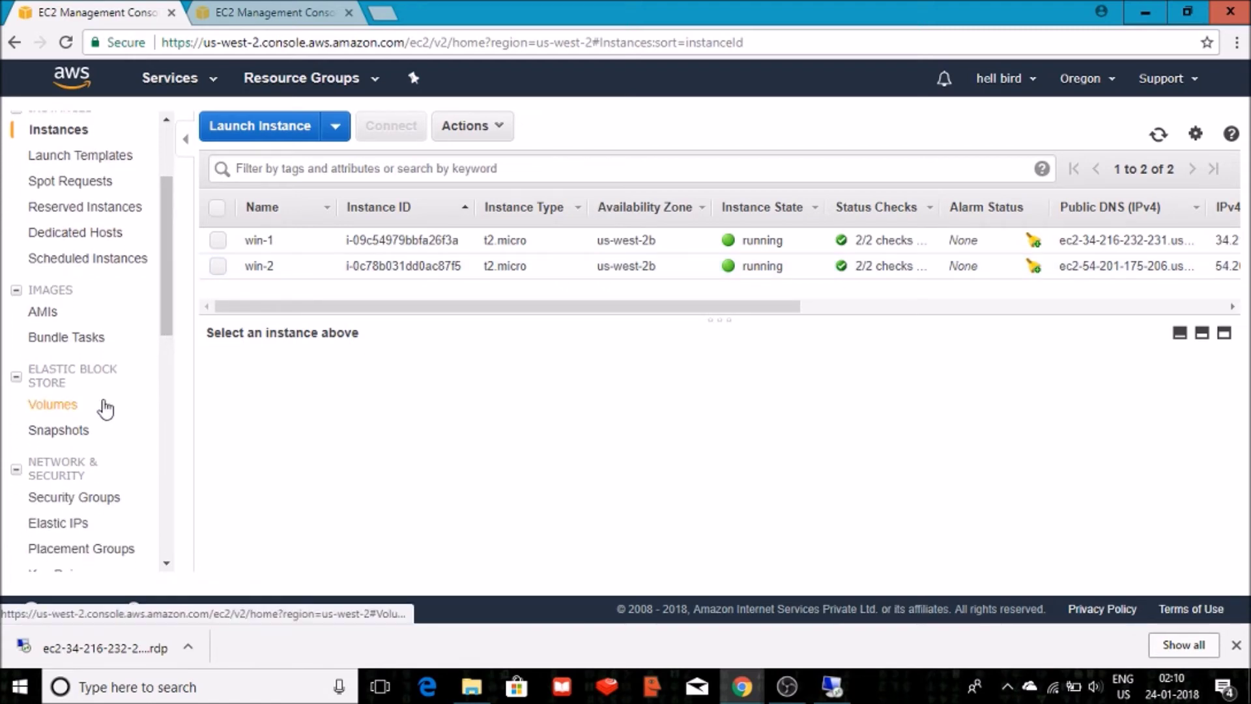
pyautogui.click(69, 409)
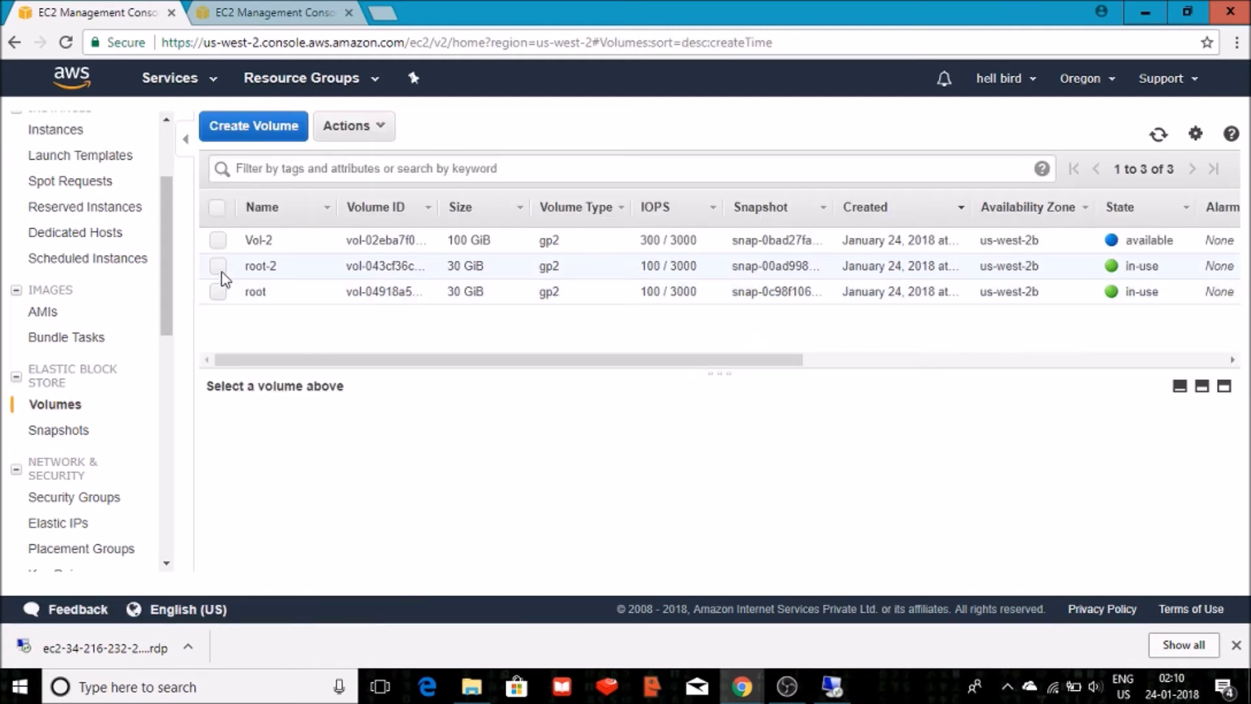
# Attach the Vol-2 volume to the win-2 instance as device xvdf
pyautogui.click(219, 241)
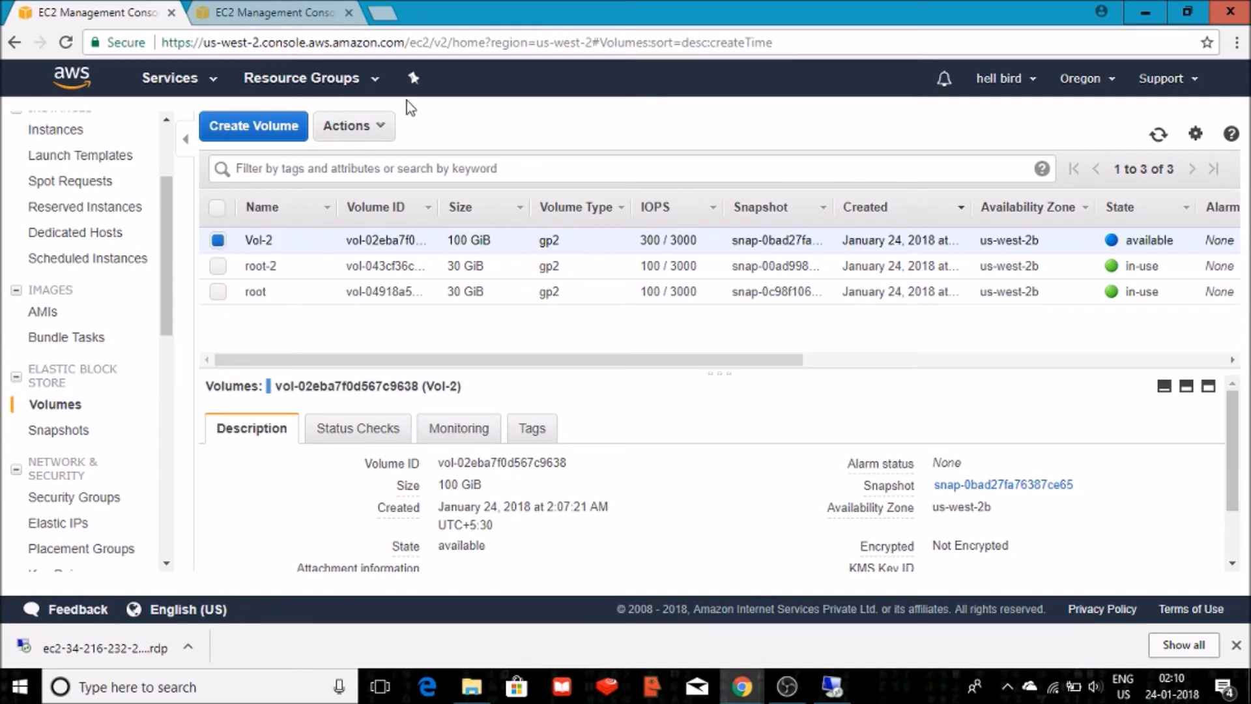
pyautogui.click(365, 127)
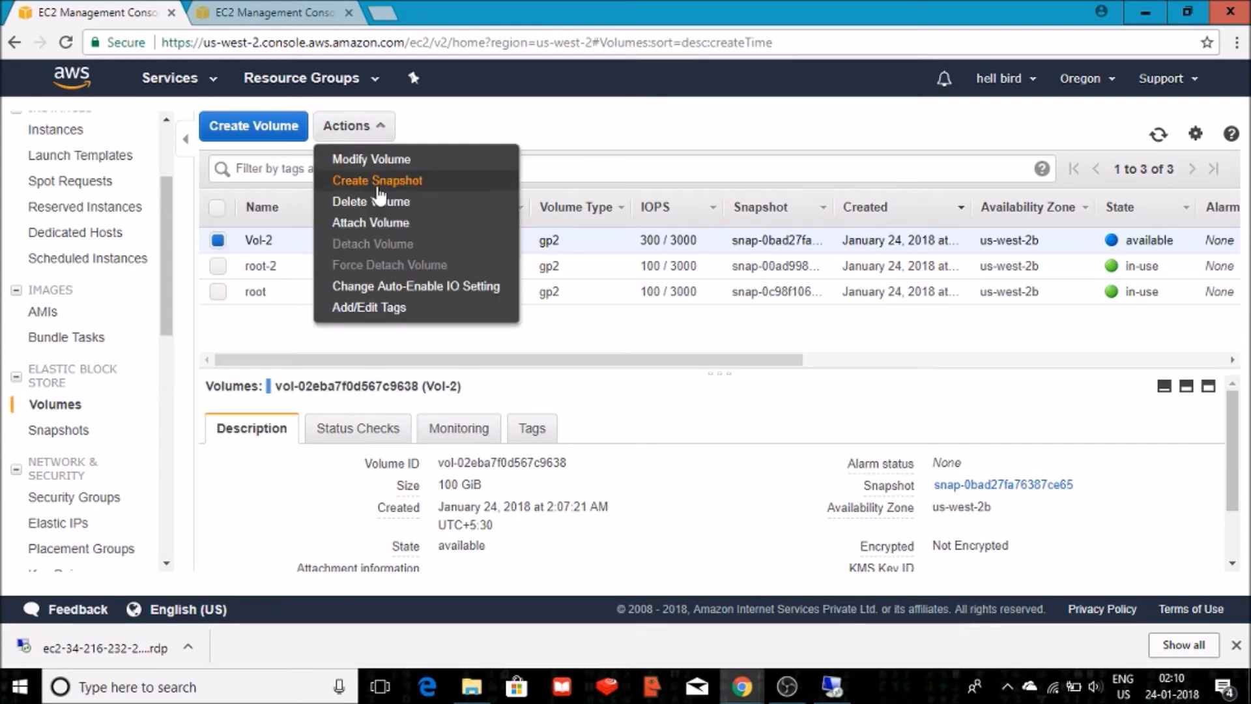
pyautogui.click(377, 224)
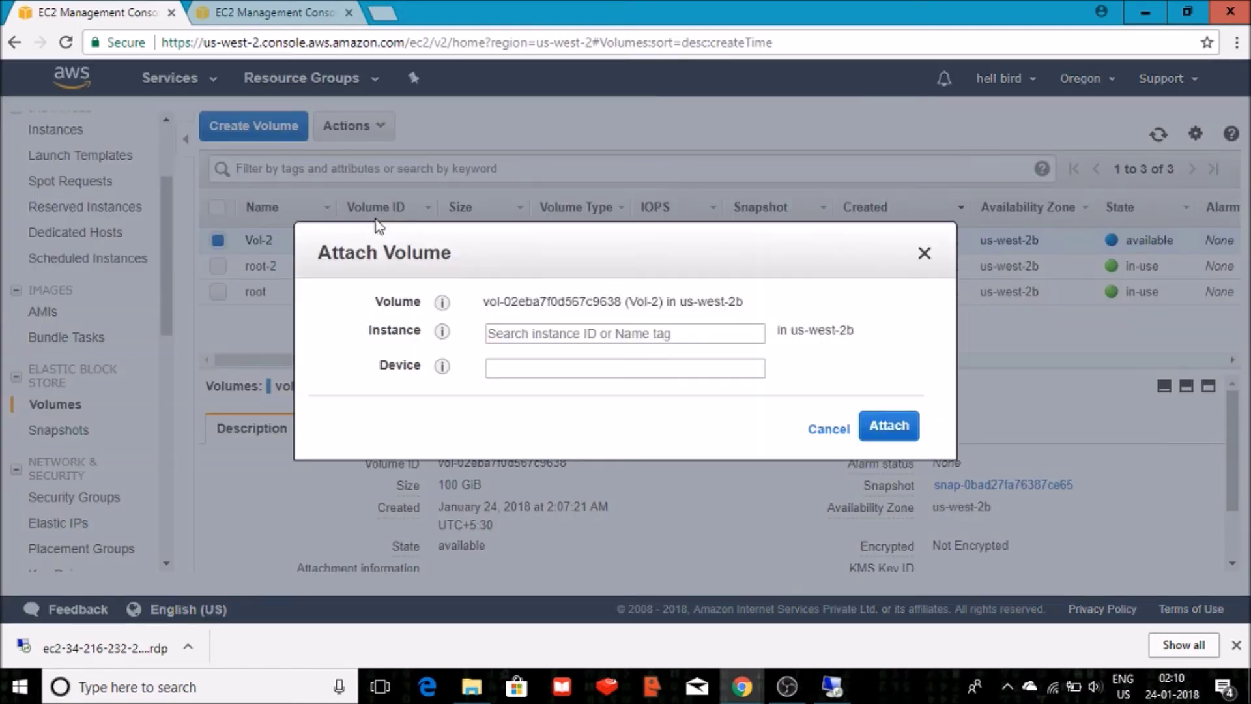
pyautogui.click(546, 334)
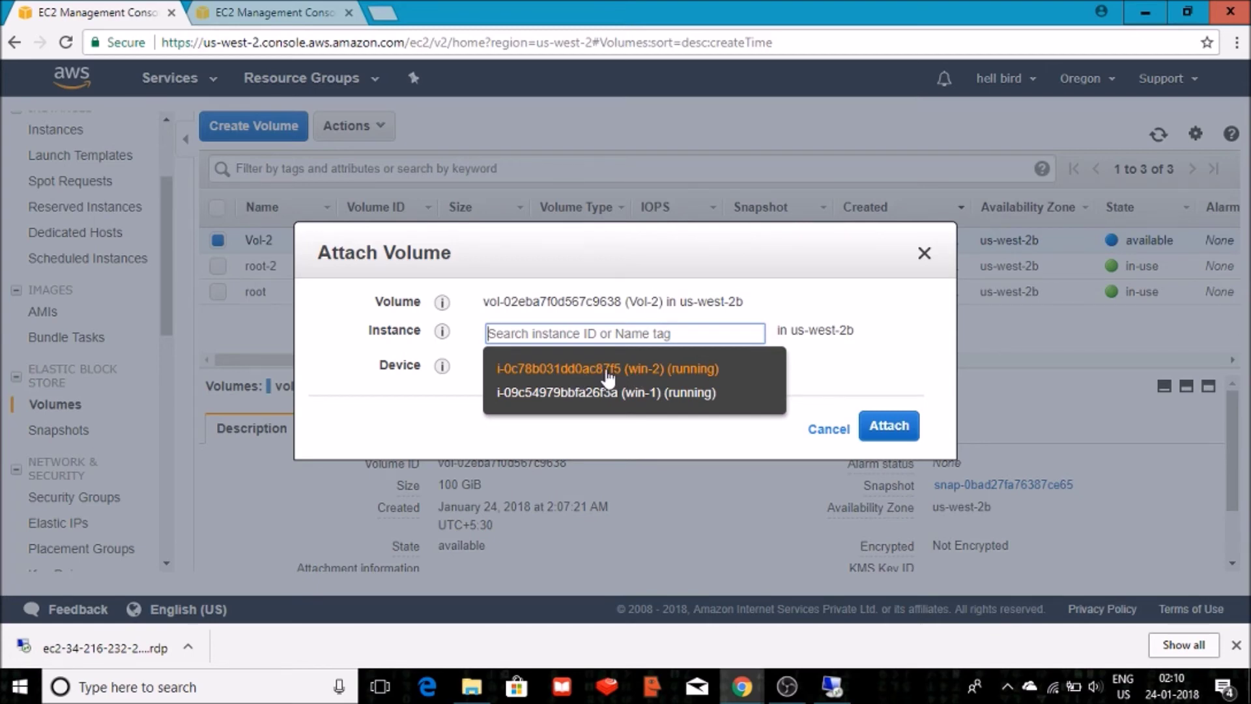
pyautogui.click(608, 372)
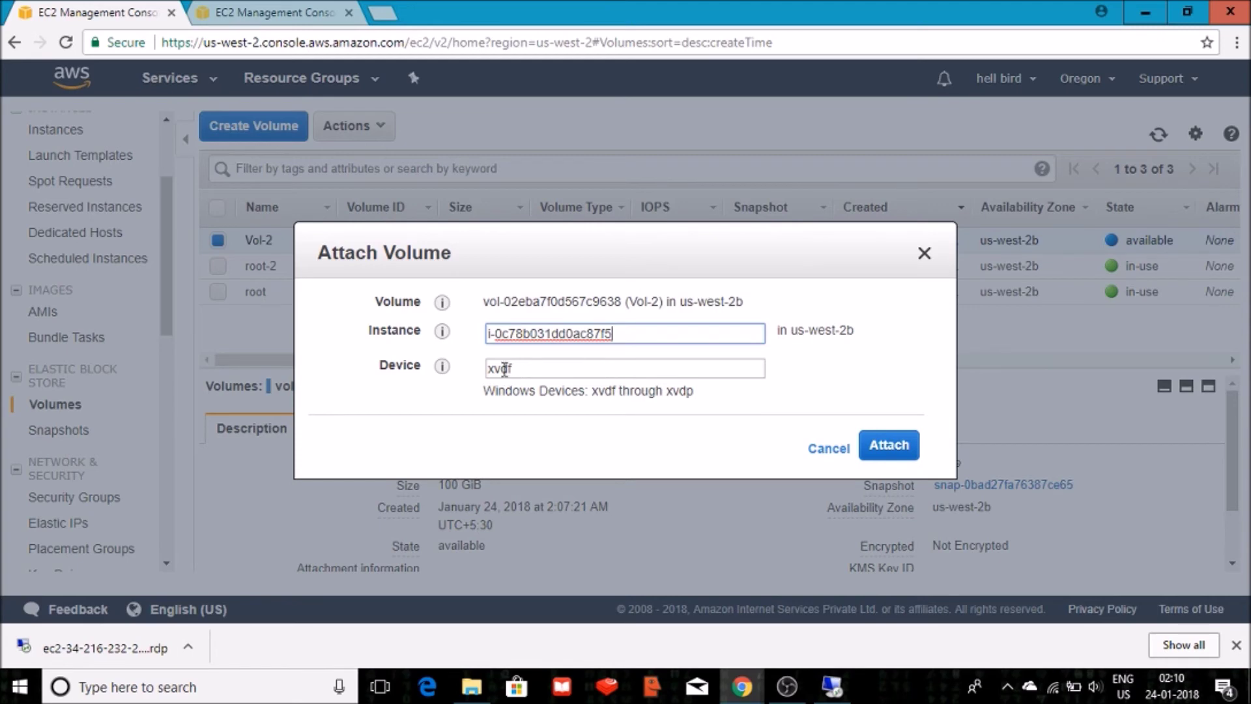
pyautogui.click(895, 449)
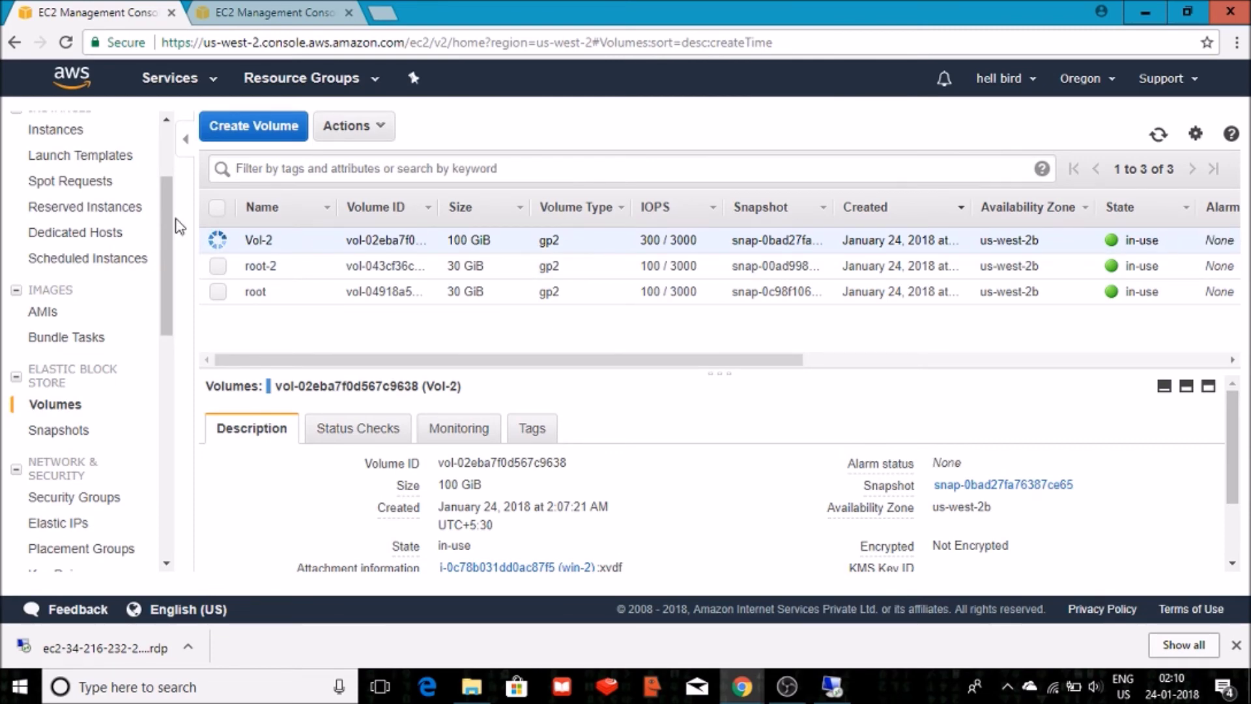
# Open the connection details of the win-2 instance and download its Remote Desktop file
pyautogui.scroll(2, 168, 196)
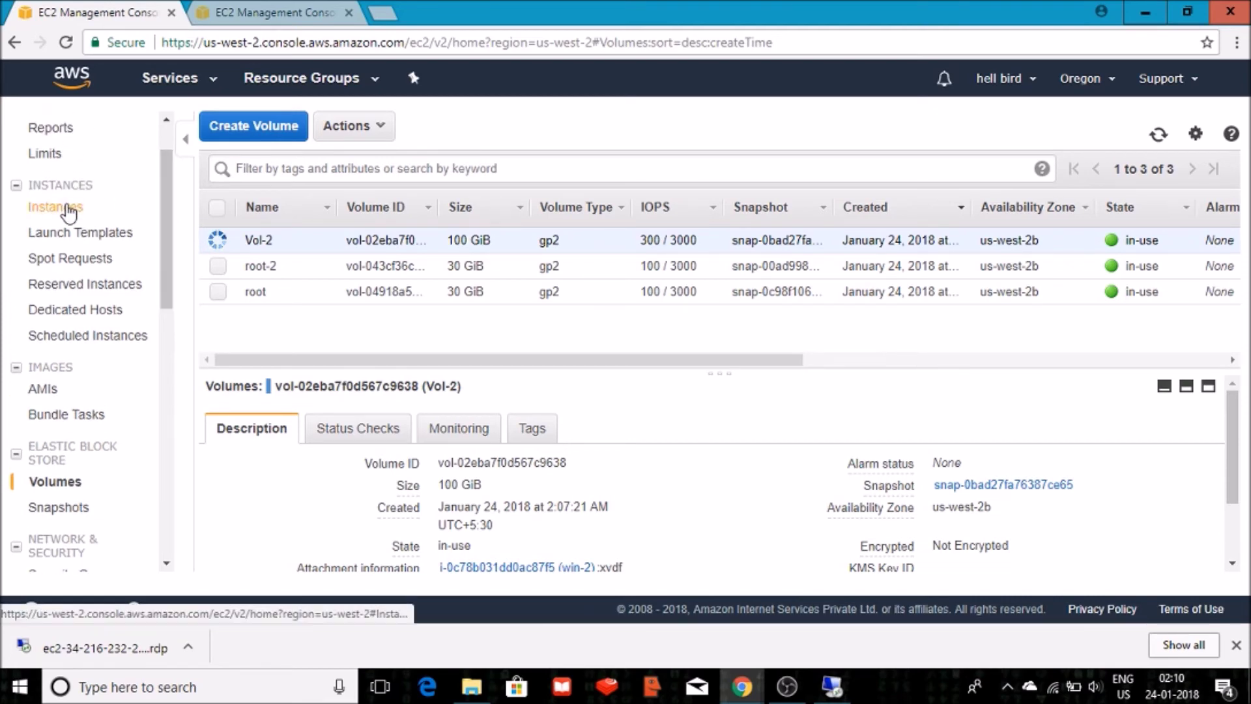
pyautogui.click(72, 210)
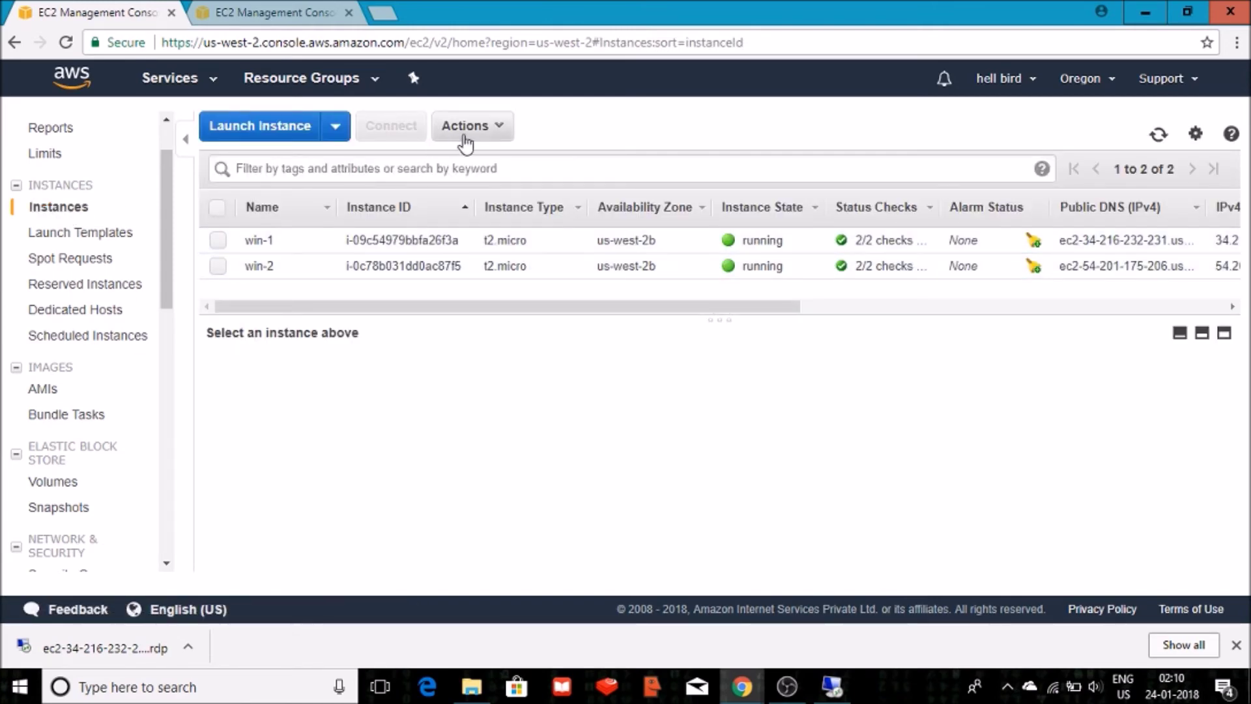
pyautogui.click(219, 267)
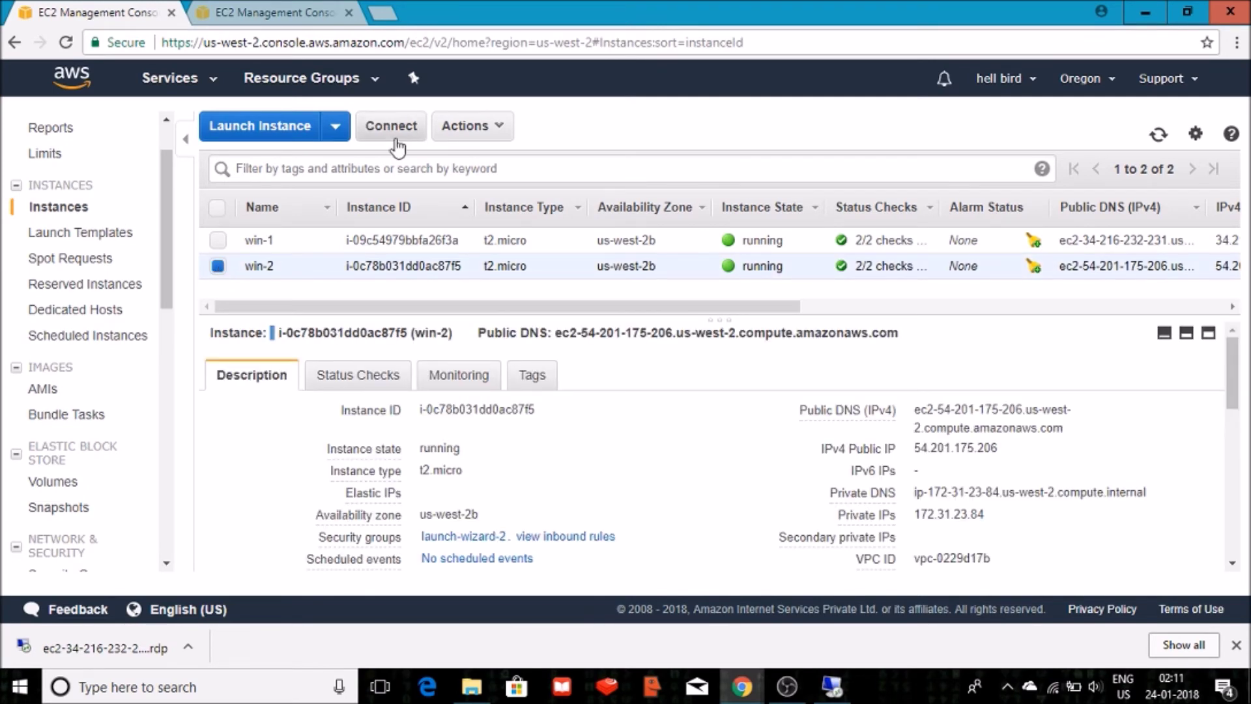
pyautogui.click(396, 139)
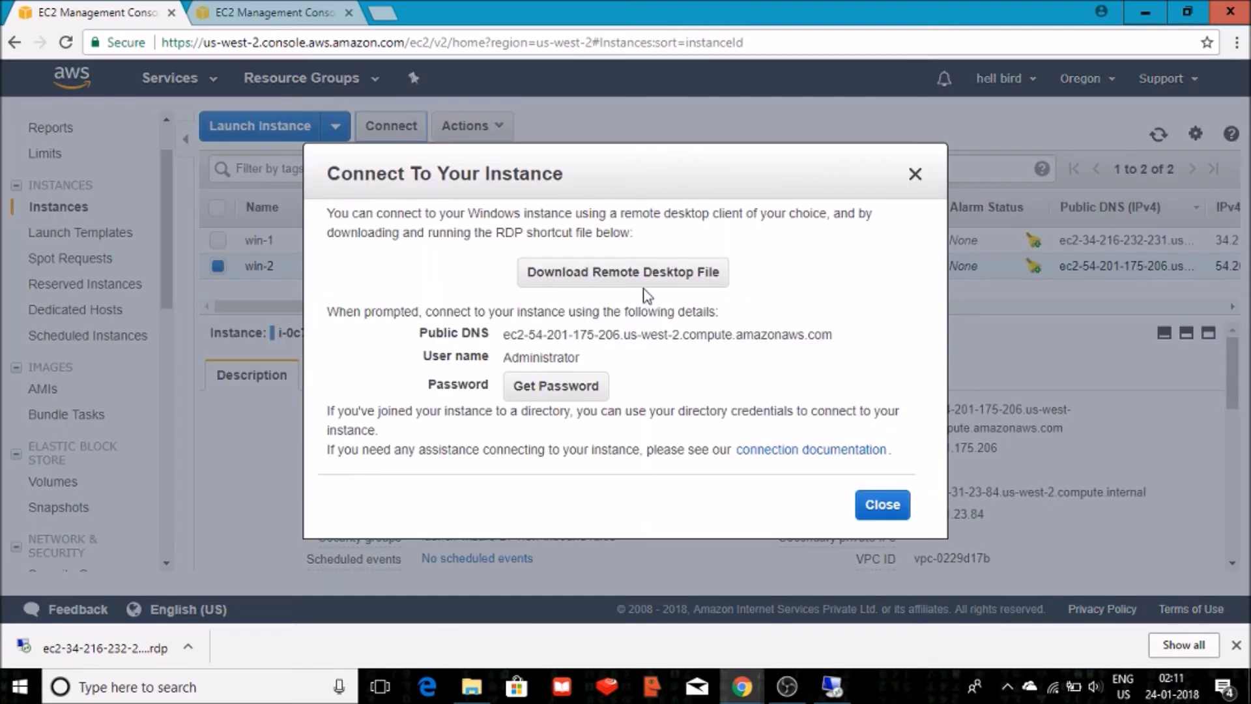
pyautogui.click(650, 287)
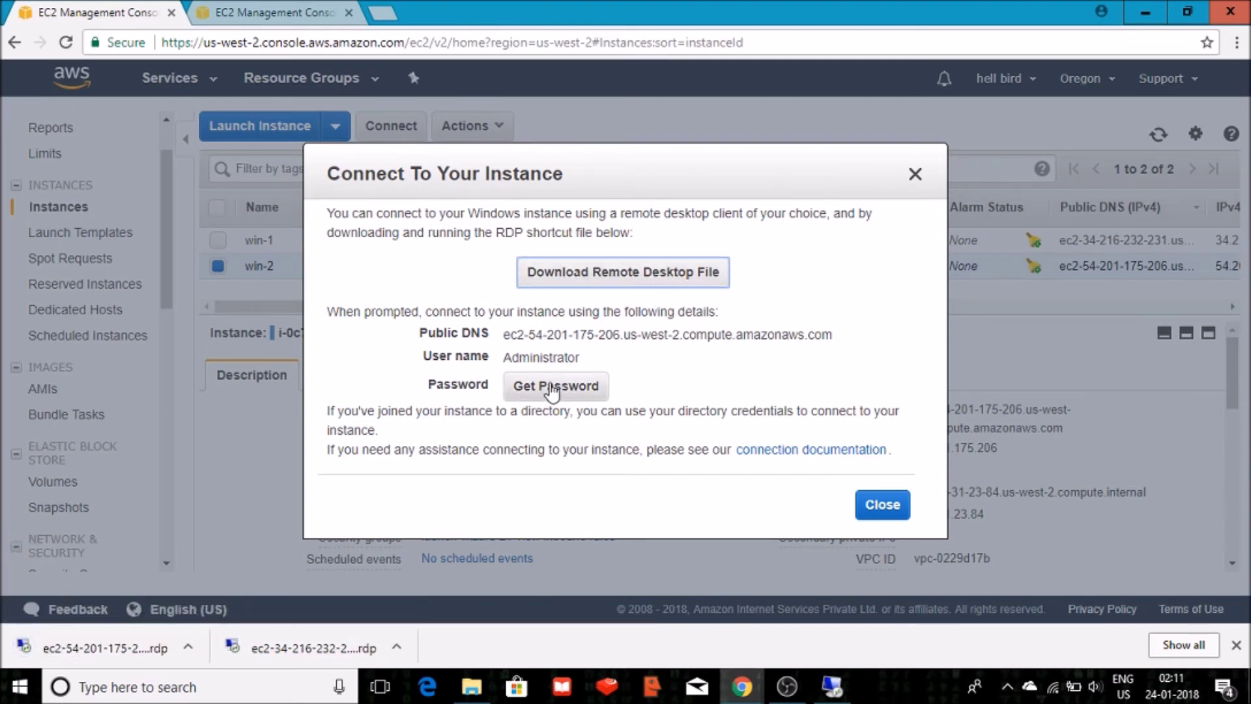
# Retrieve win-2's Administrator password by loading key-pair.pem from the Desktop and decrypting it
pyautogui.click(553, 390)
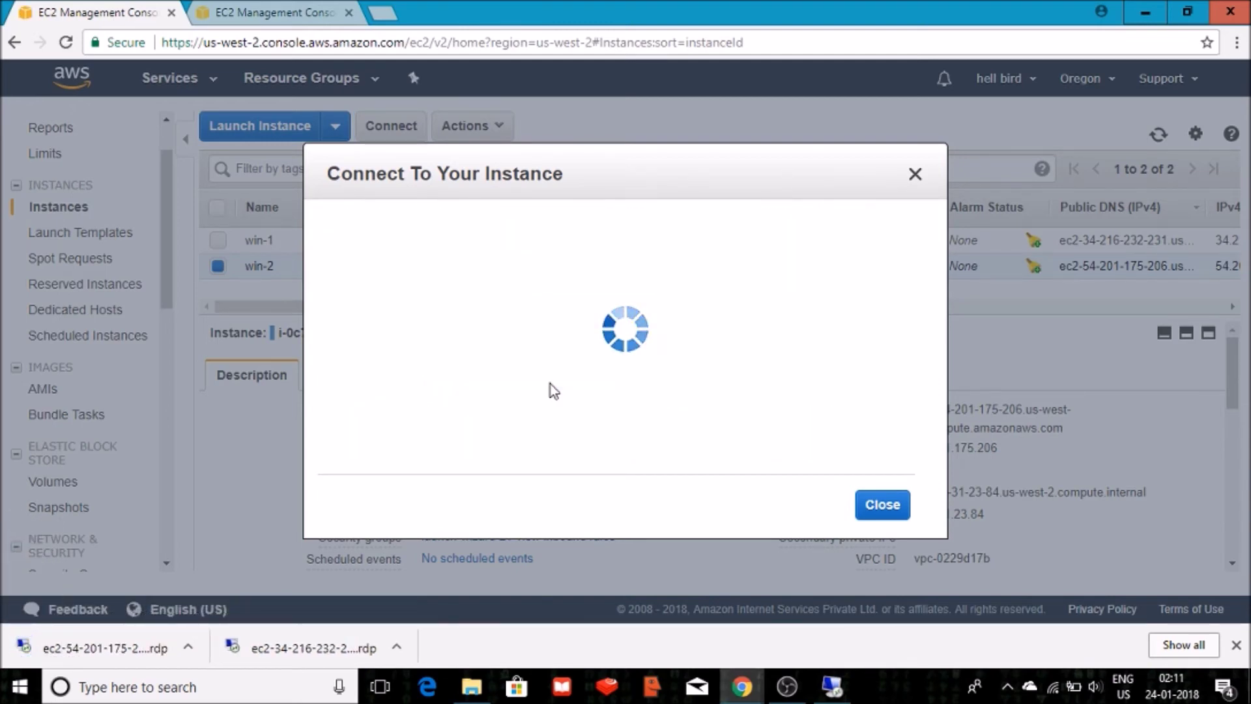
pyautogui.click(589, 292)
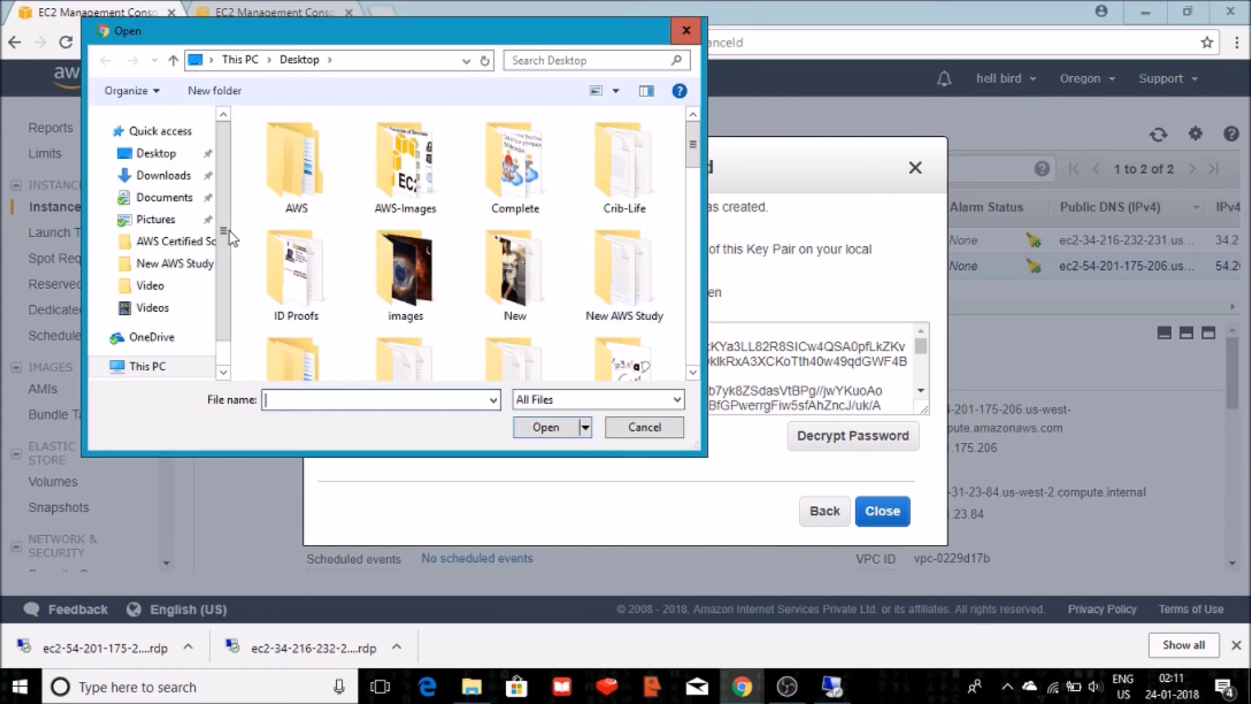
pyautogui.scroll(-5, 300, 195)
pyautogui.click(306, 195)
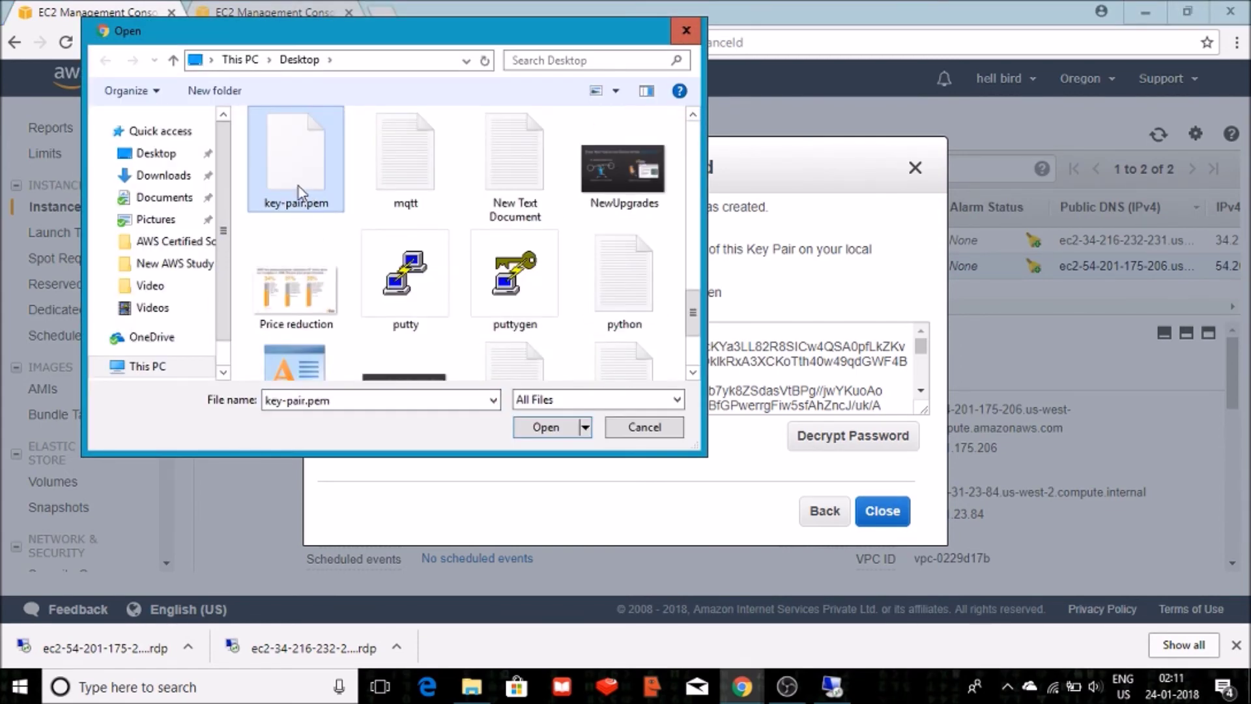
pyautogui.doubleClick(301, 189)
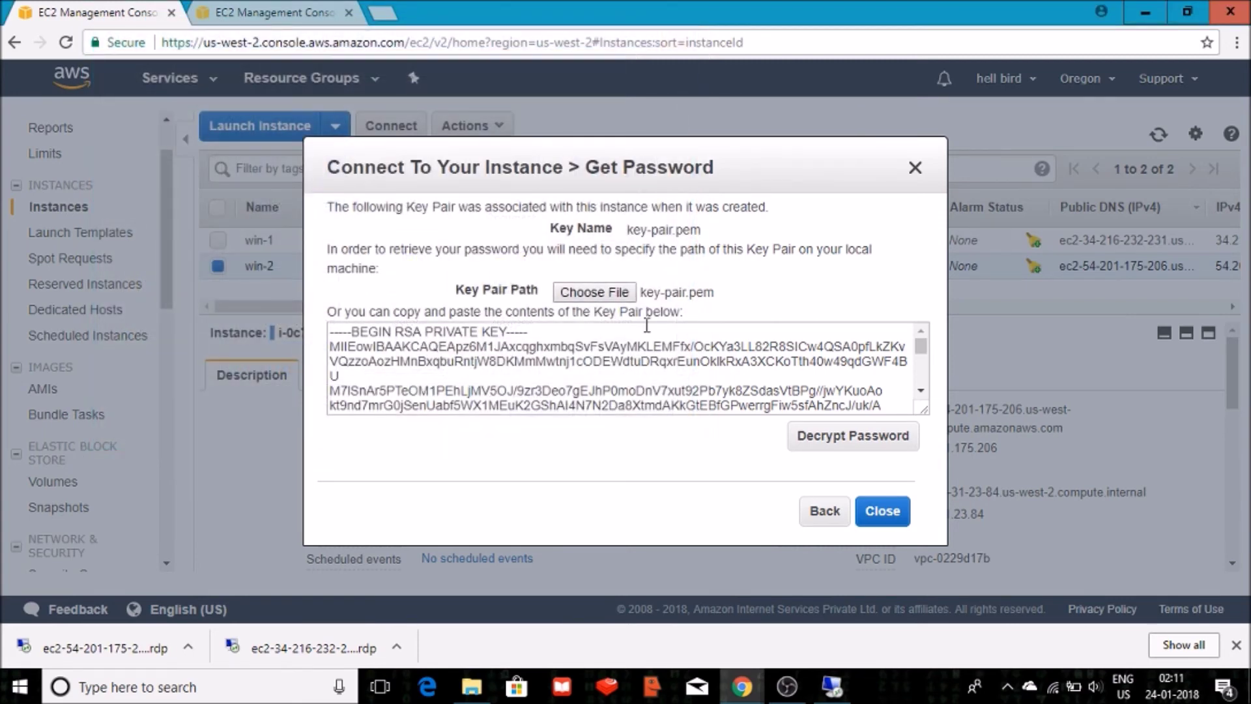
pyautogui.click(837, 450)
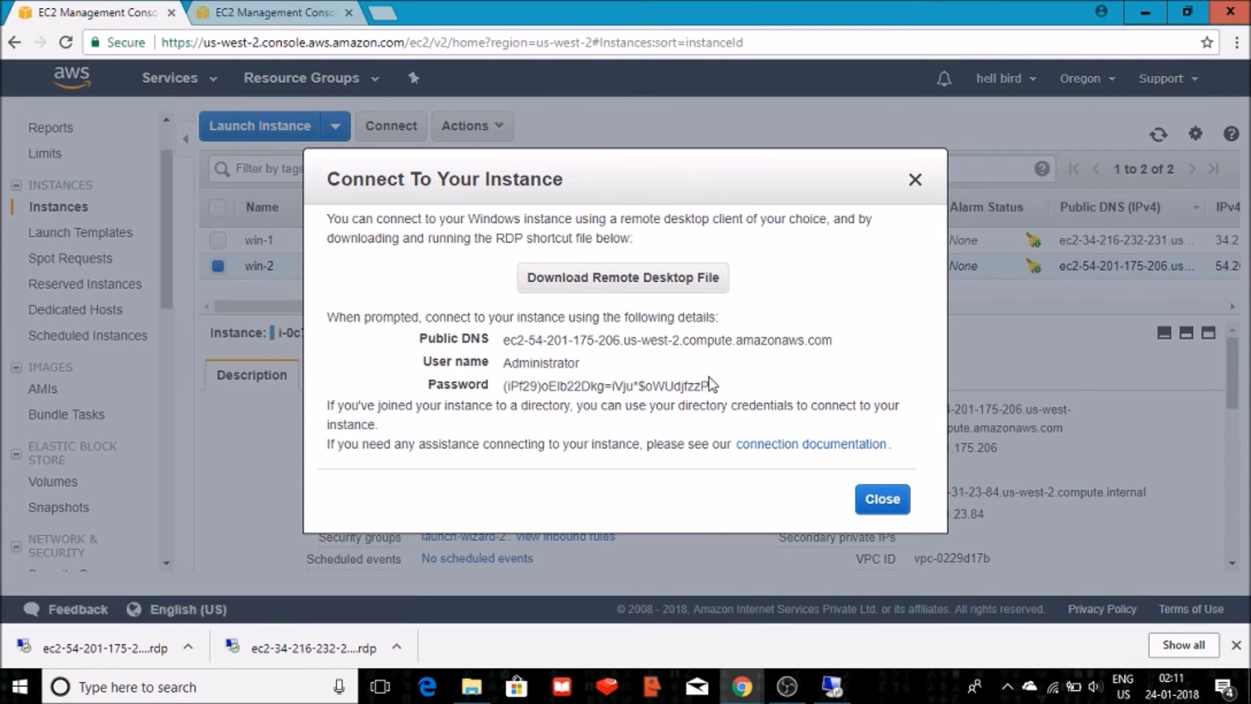
# Copy the decrypted Administrator password and close the connection details
pyautogui.moveTo(710, 385); pyautogui.dragTo(503, 389)
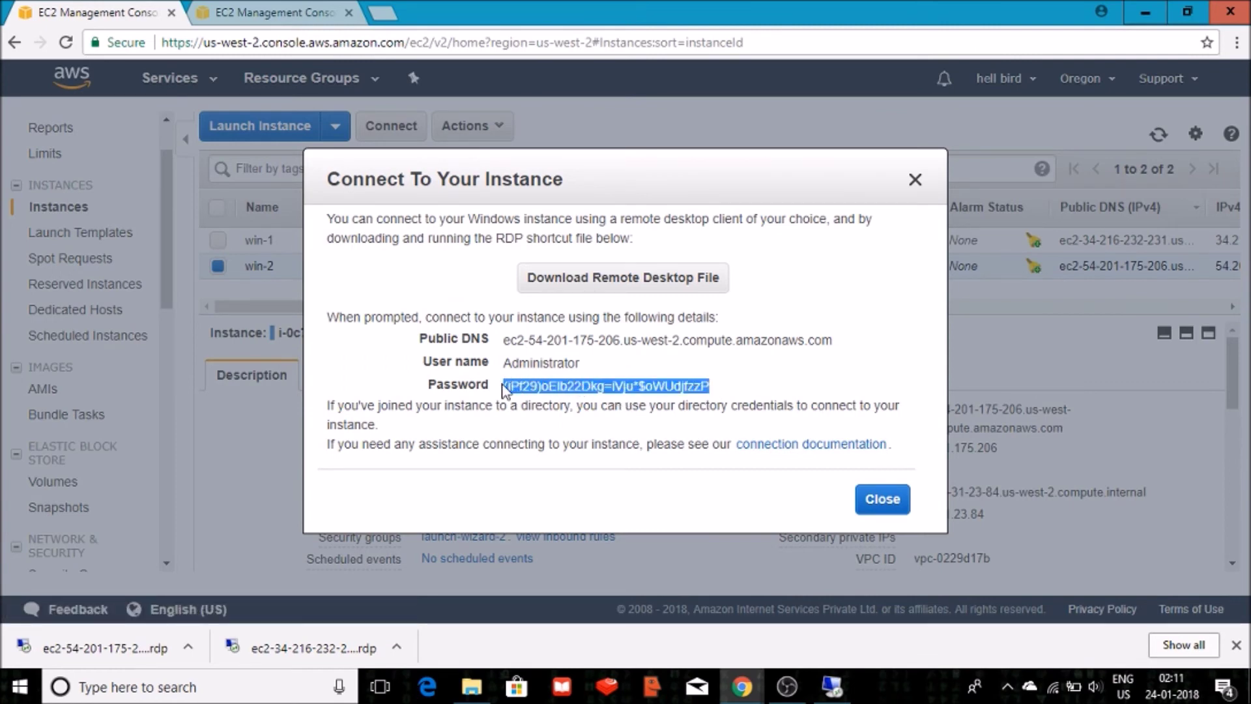
pyautogui.rightClick(549, 383)
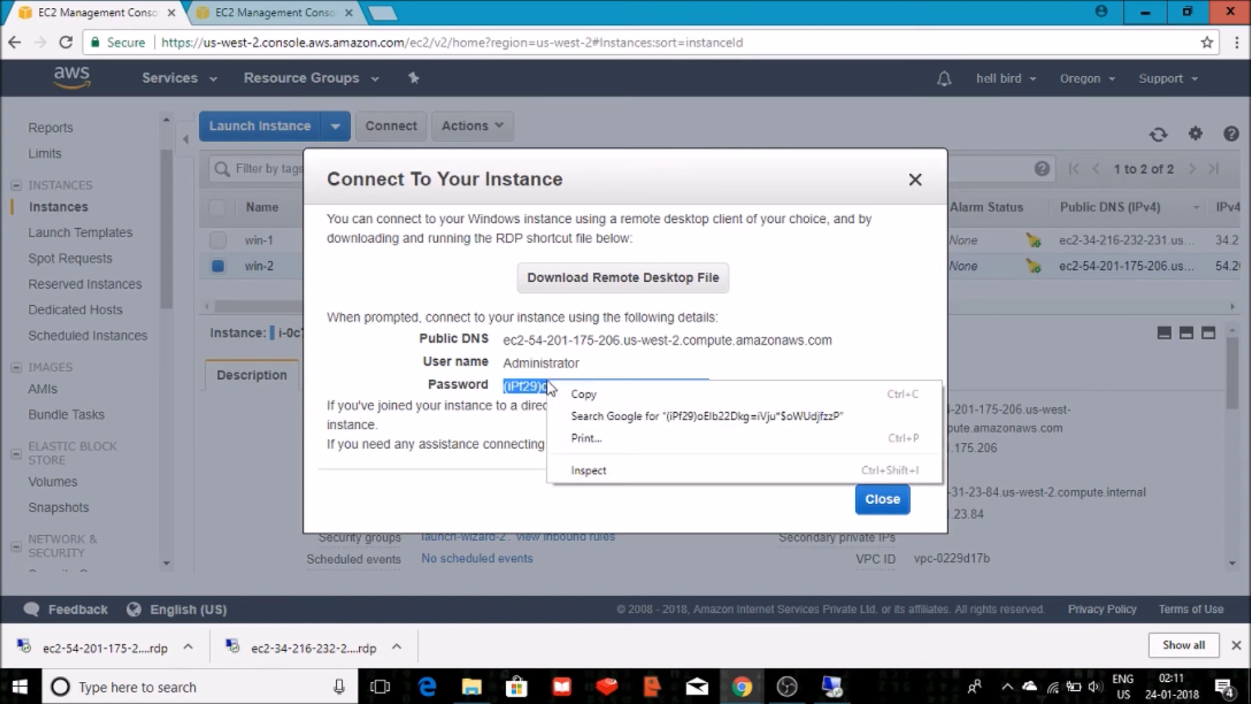
pyautogui.click(577, 395)
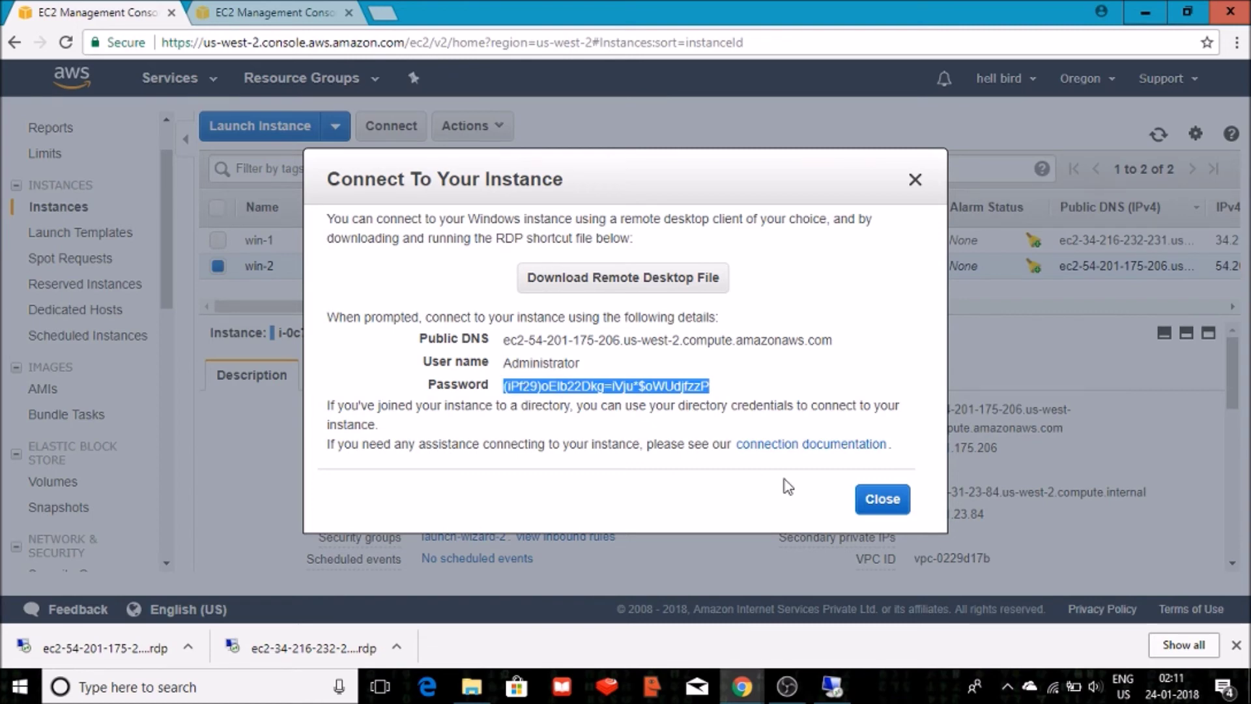
pyautogui.click(883, 498)
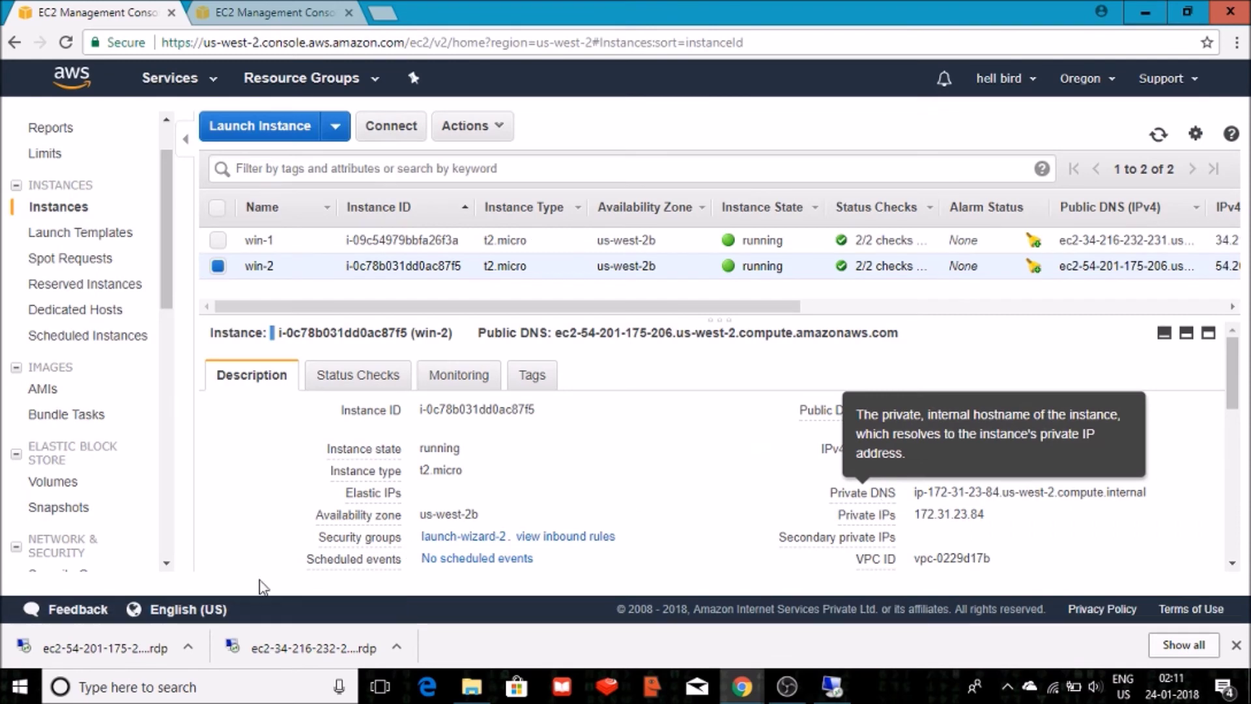
# Locate win-2's downloaded Remote Desktop file in the Downloads folder and start the connection despite the unknown publisher
pyautogui.click(189, 647)
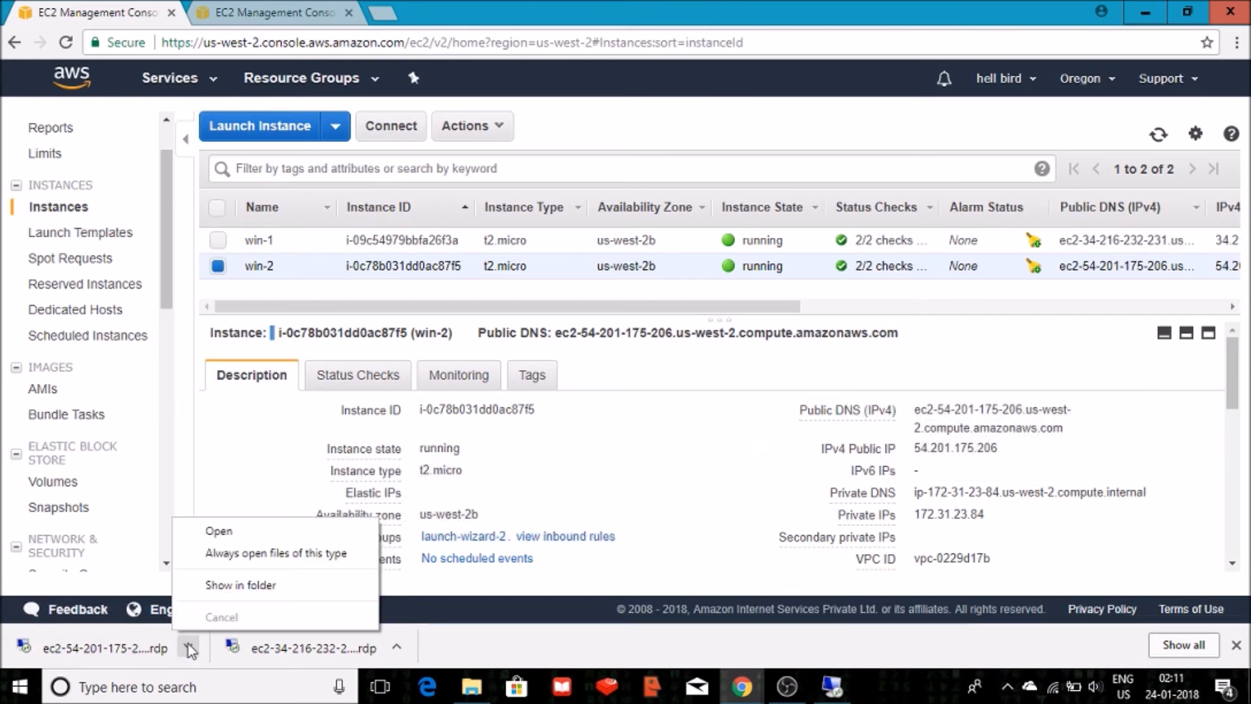
pyautogui.click(246, 589)
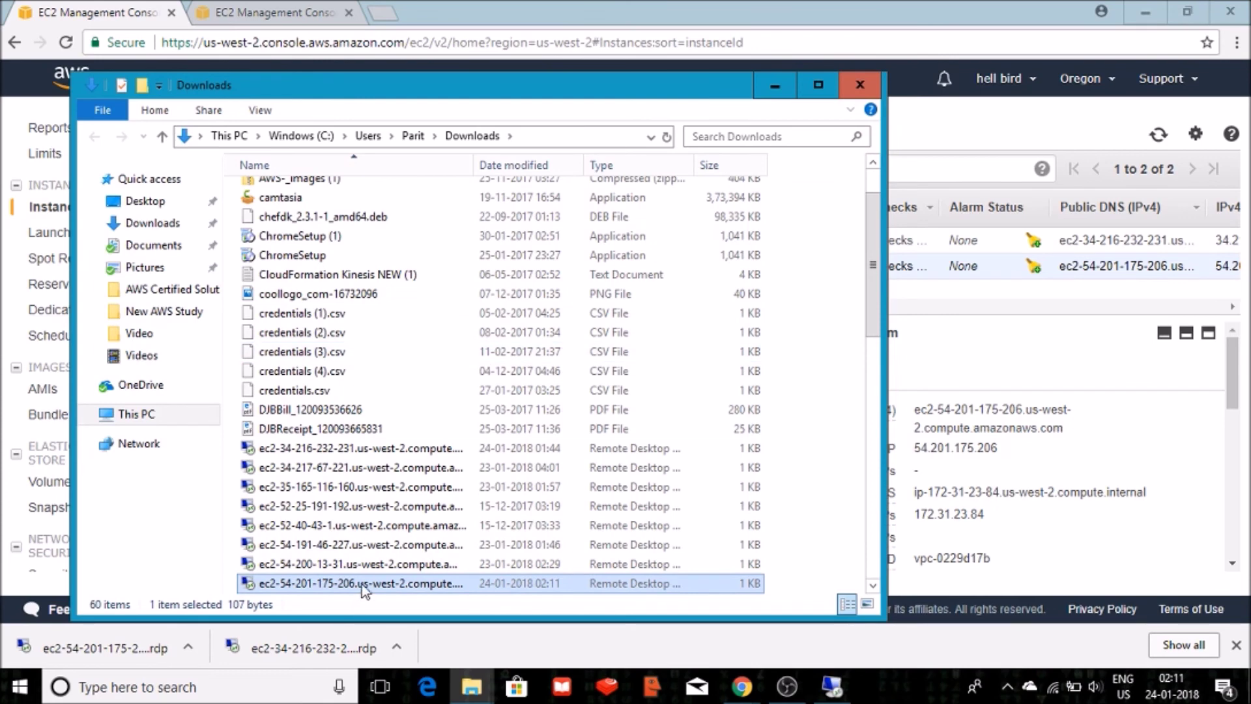
pyautogui.doubleClick(362, 584)
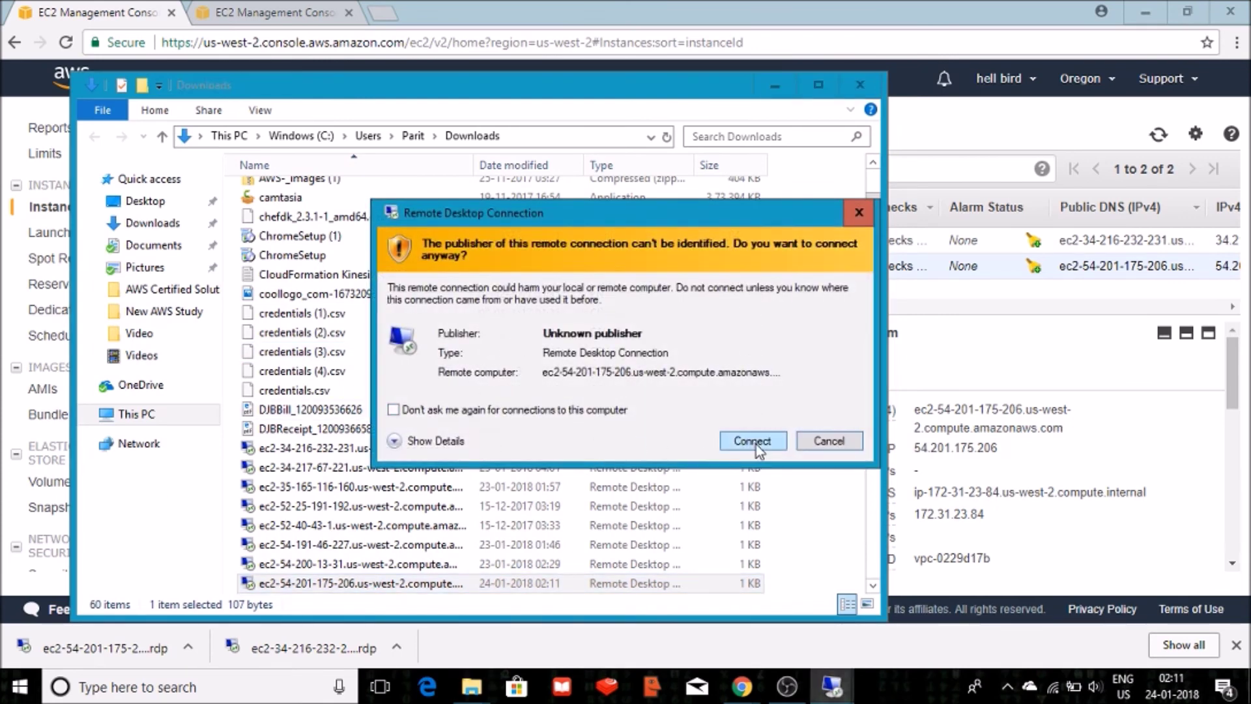
pyautogui.click(754, 443)
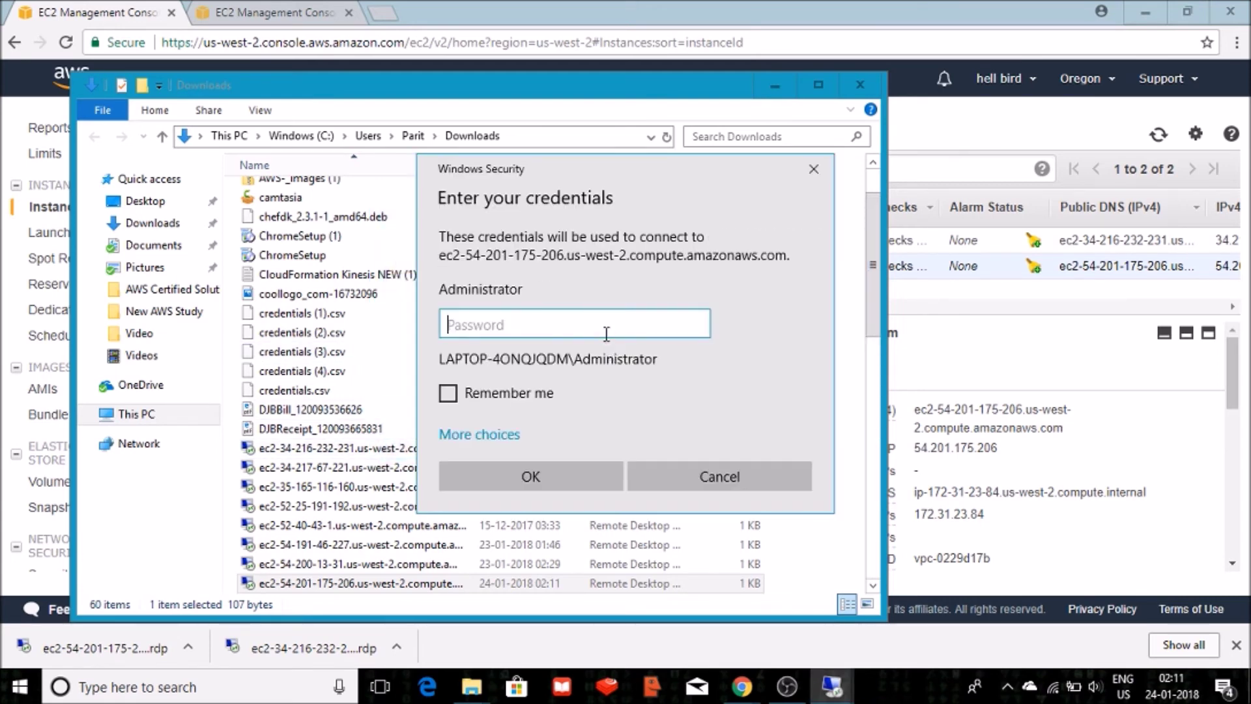
# Sign in to win-2 by pasting the Administrator password and accept the untrusted certificate
pyautogui.hotkey('ctrl', 'v')
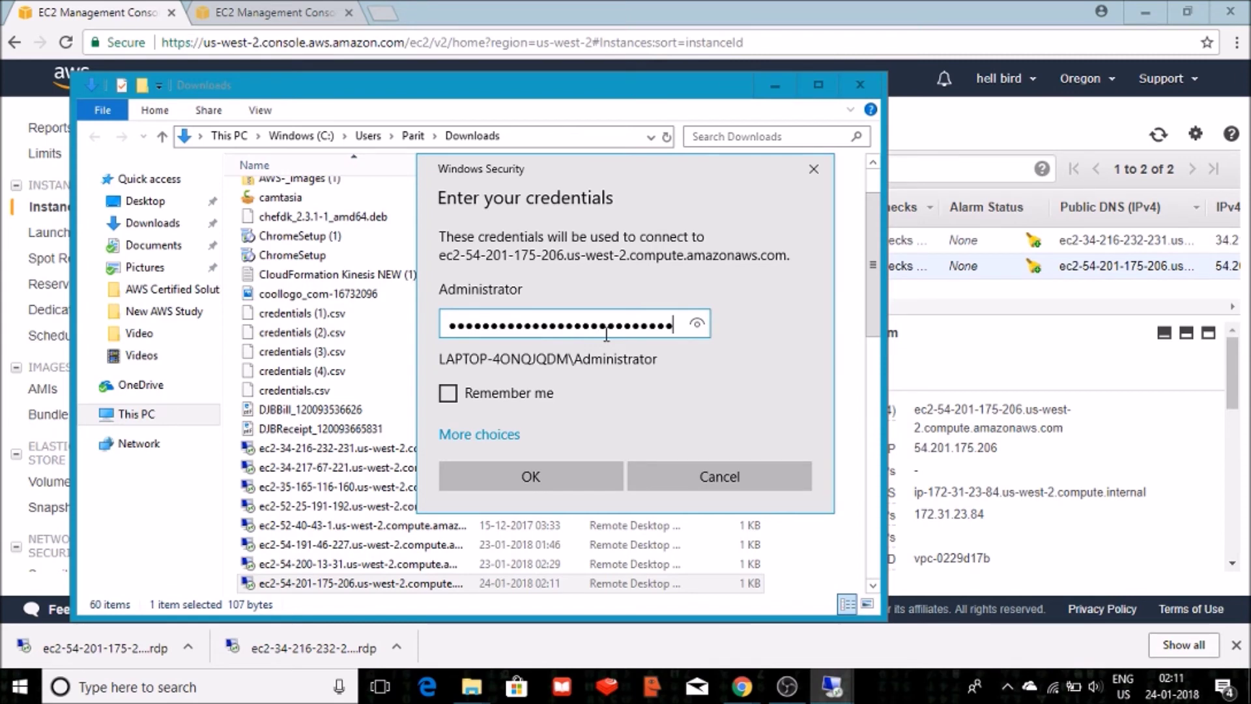
pyautogui.click(531, 477)
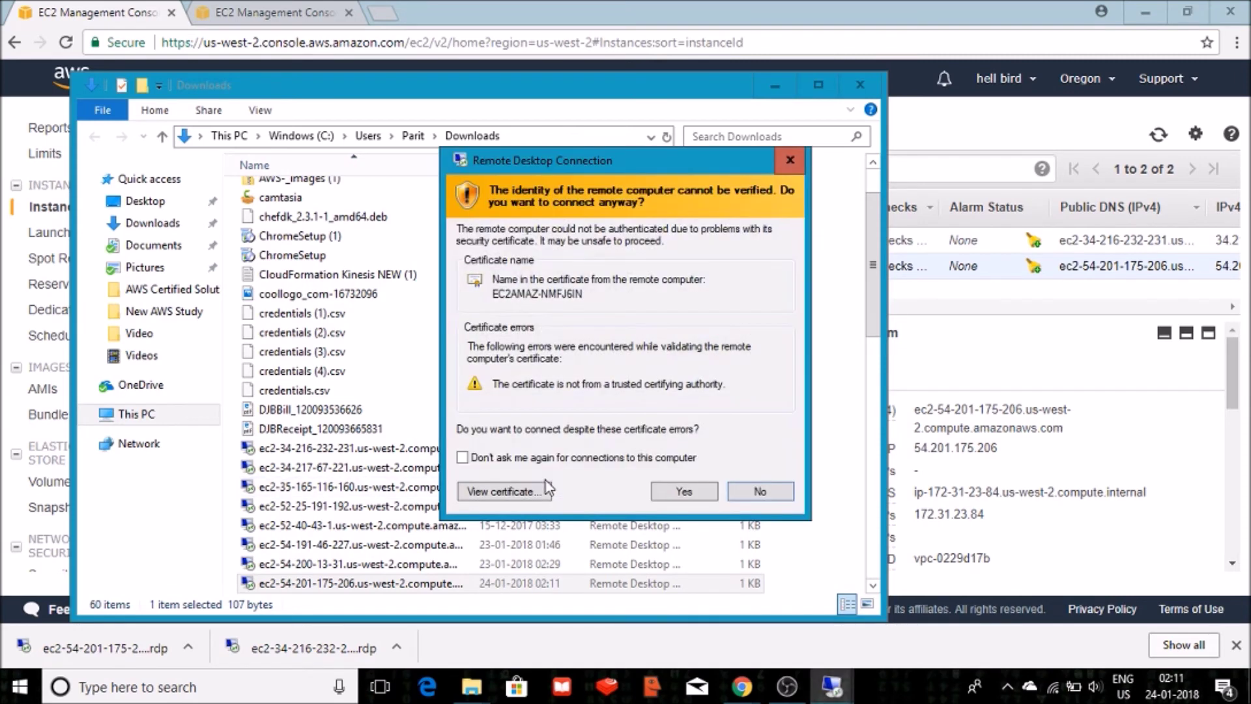
pyautogui.click(678, 497)
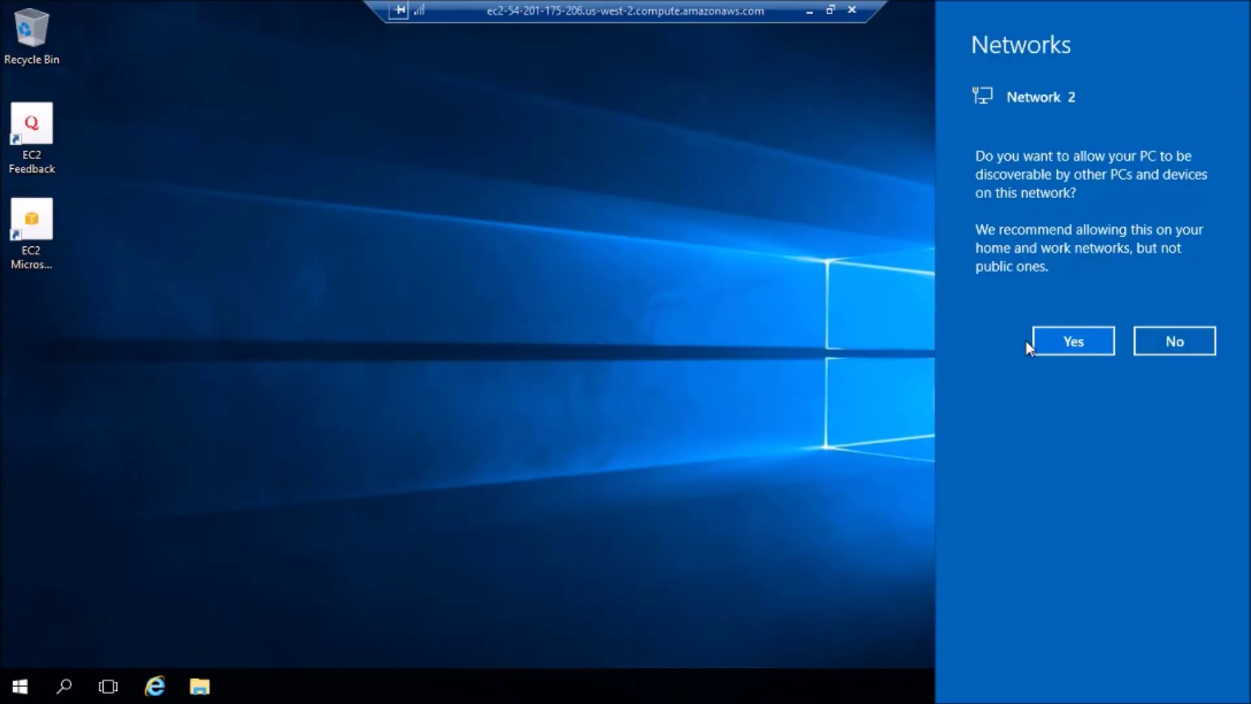
# Decline making win-2 discoverable on Network 2 and check the drives under This PC in File Explorer
pyautogui.click(1152, 341)
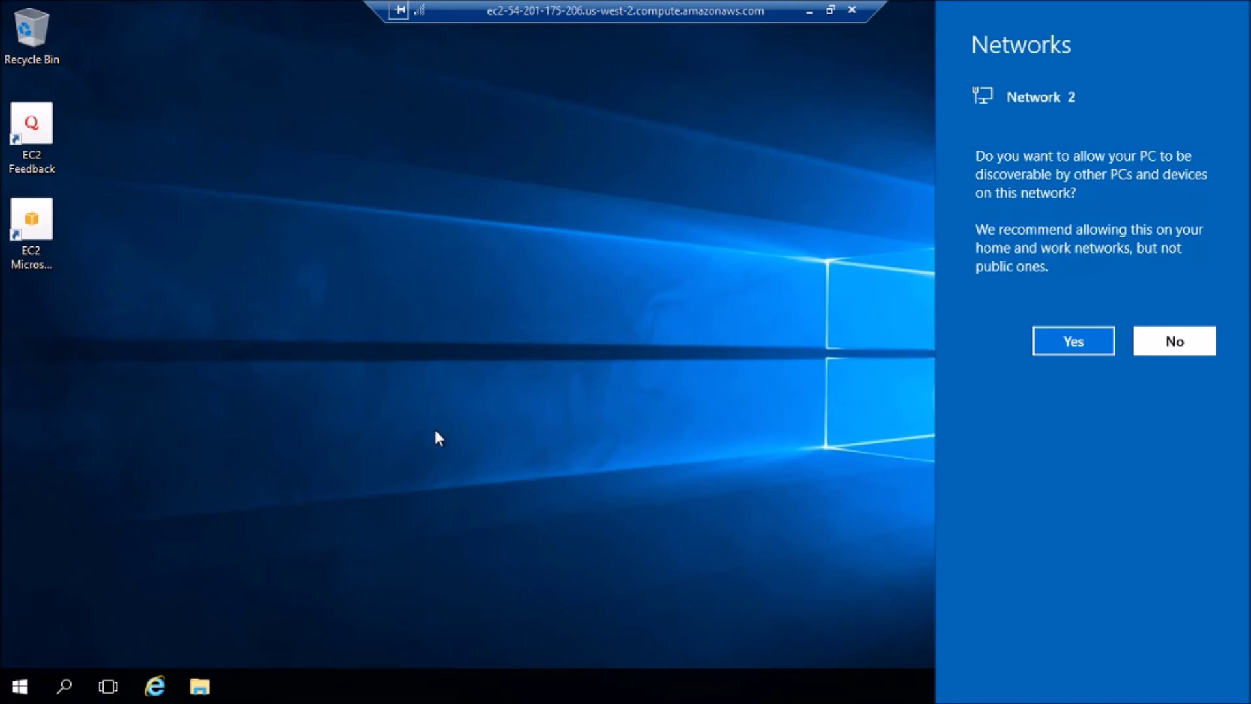
pyautogui.click(202, 686)
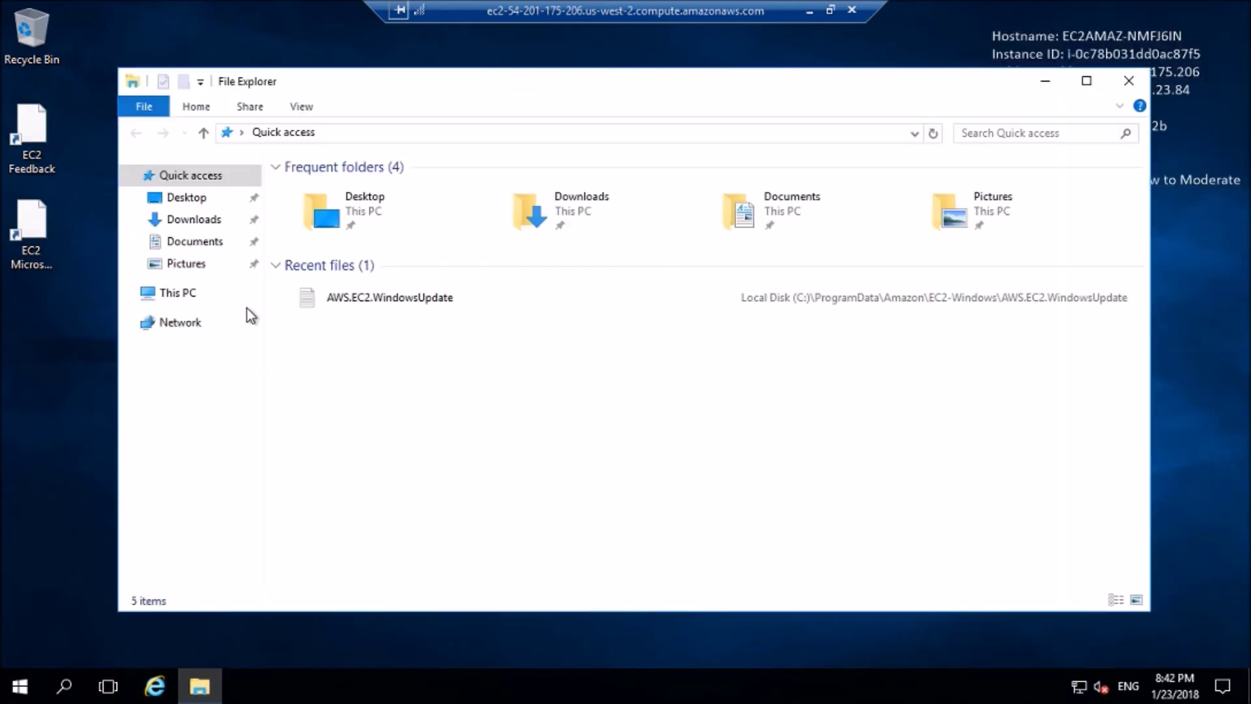
pyautogui.click(187, 296)
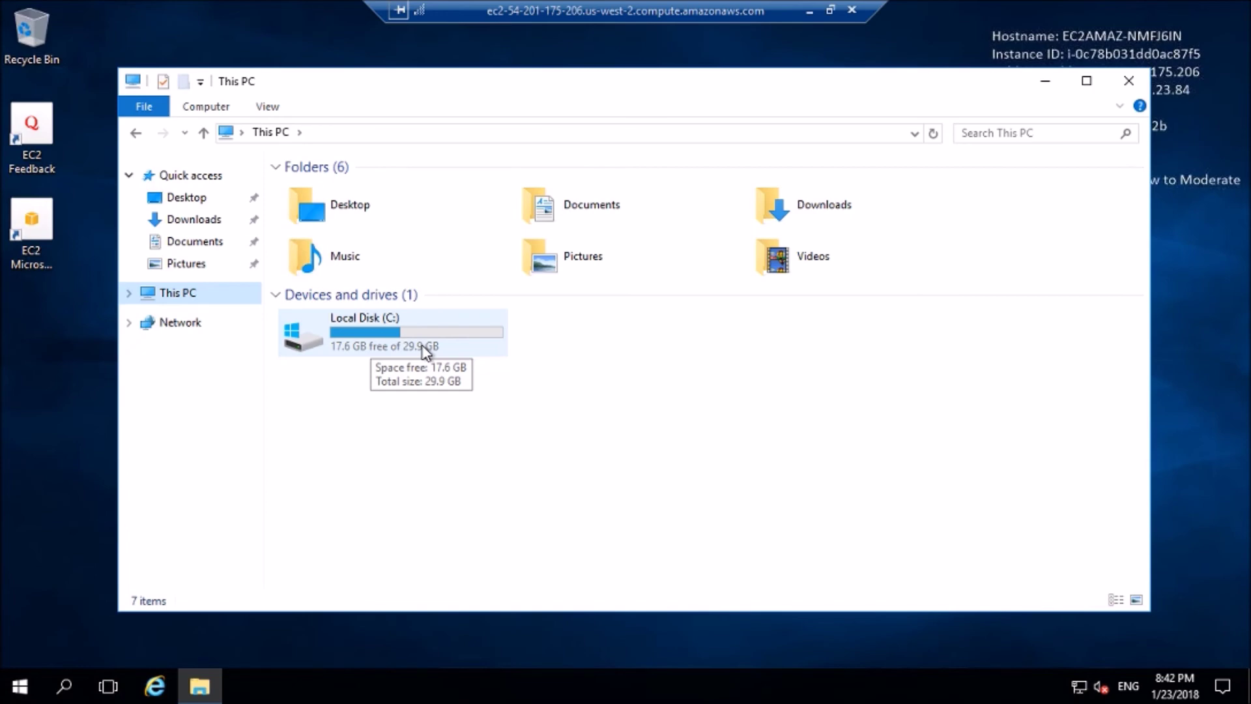
# Search the remote server for its administrative tools and open Disk Management in Computer Management
pyautogui.click(20, 685)
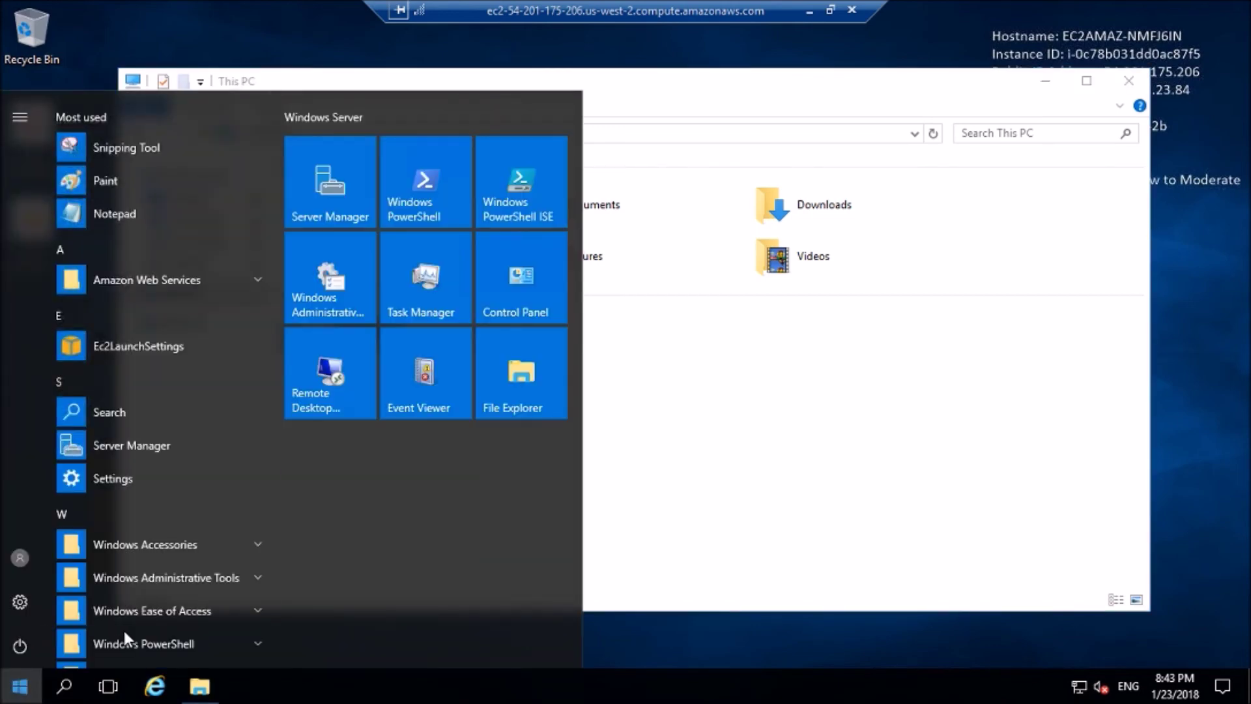
pyautogui.click(124, 630)
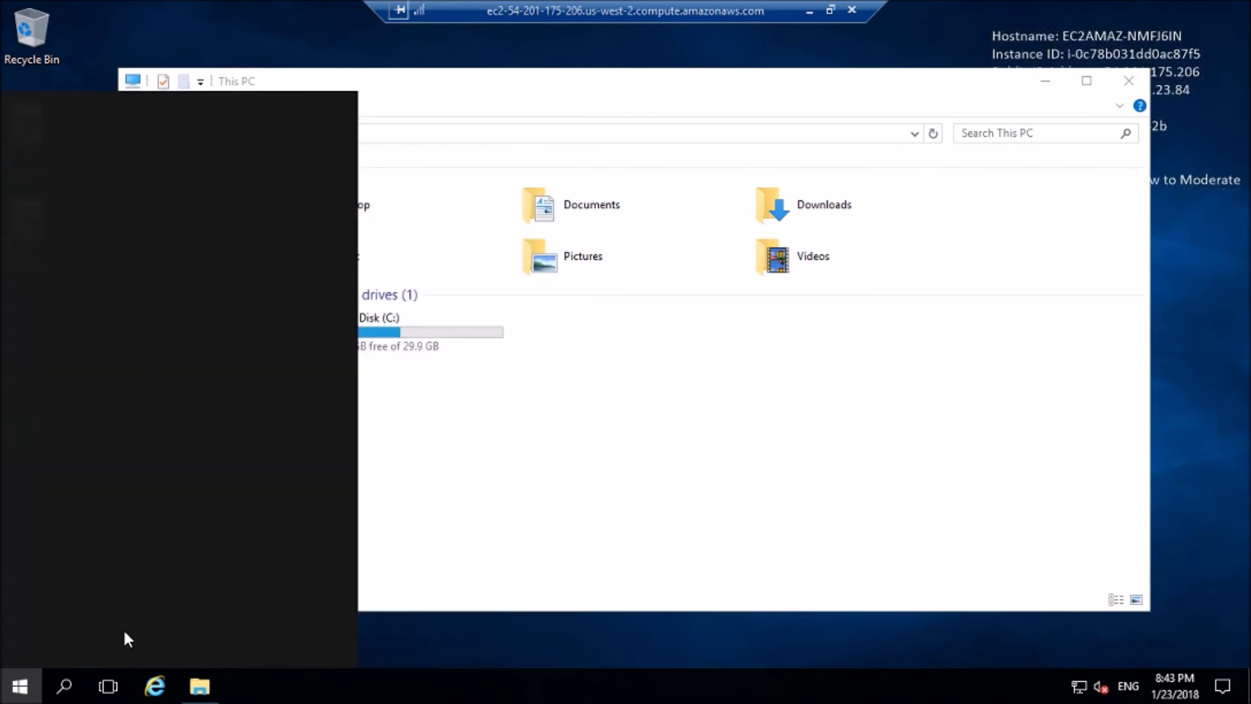
pyautogui.write('admini')
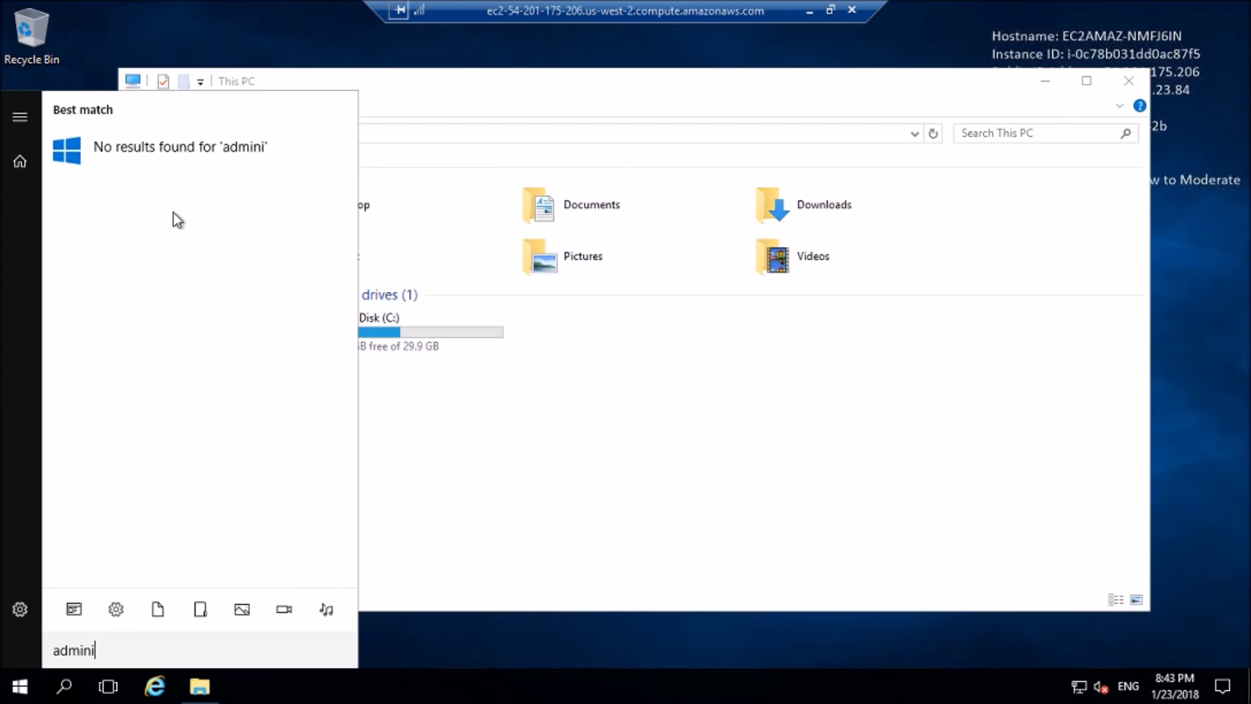
pyautogui.press('Return')
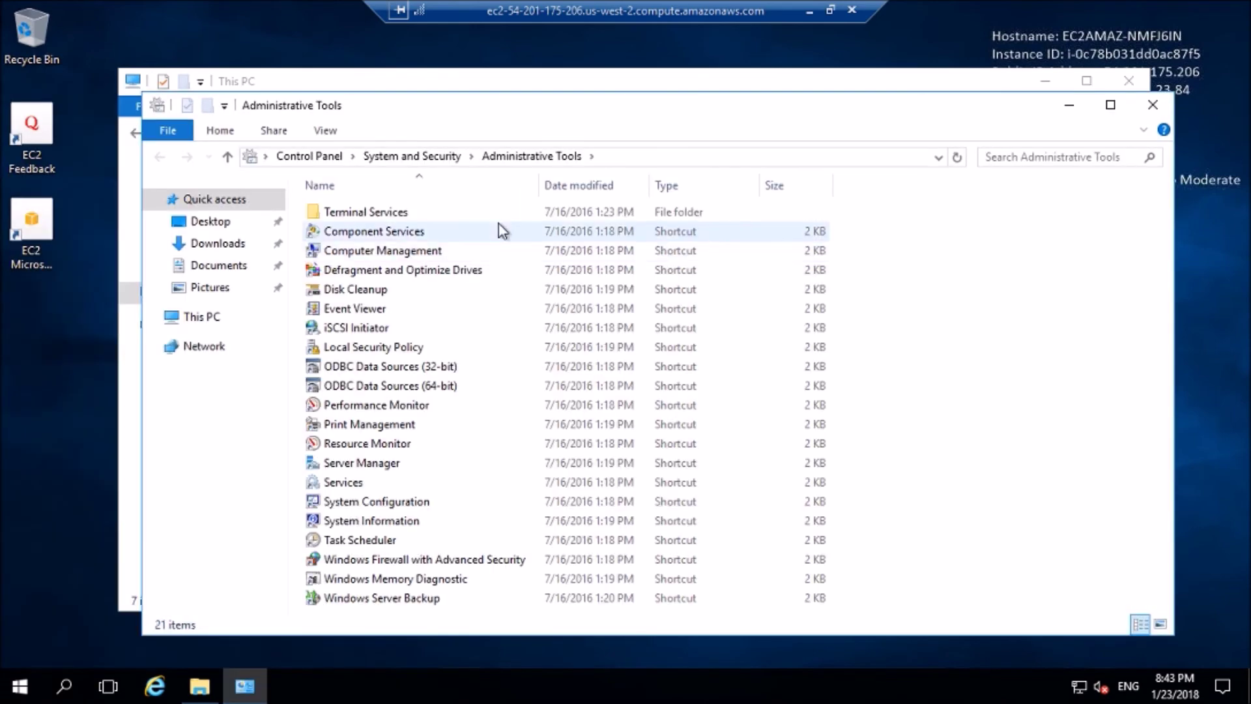
pyautogui.doubleClick(370, 254)
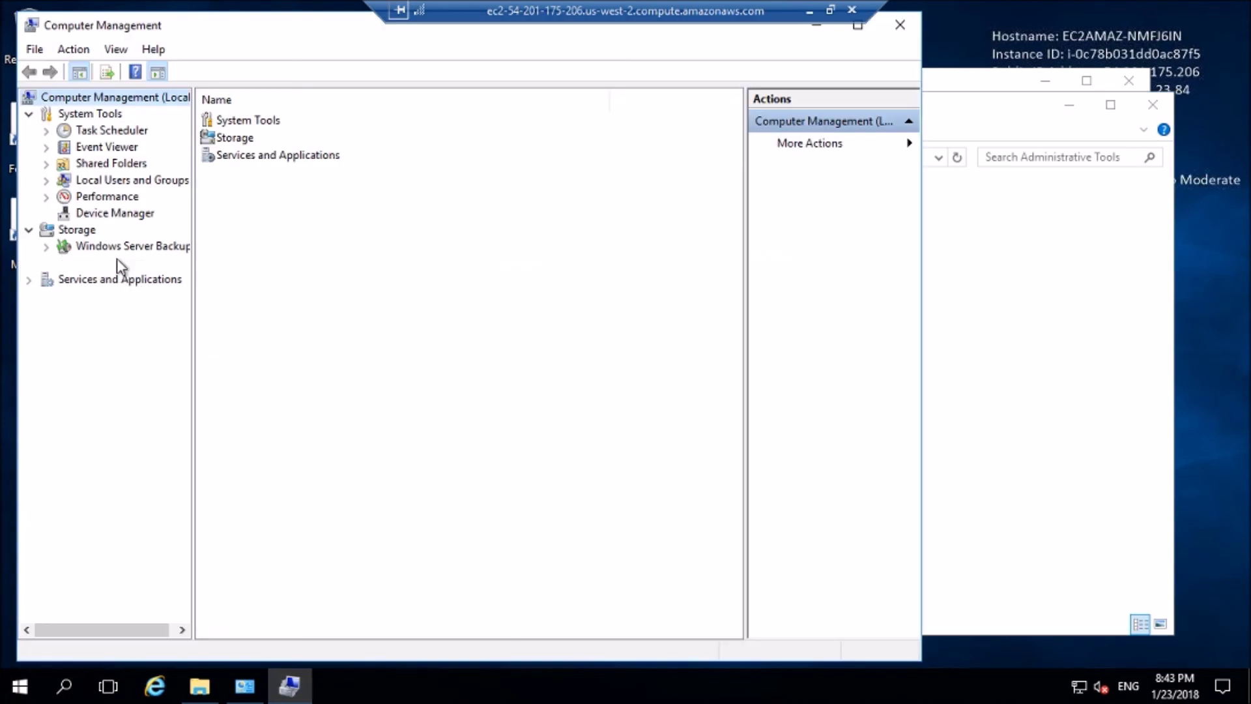
pyautogui.click(116, 260)
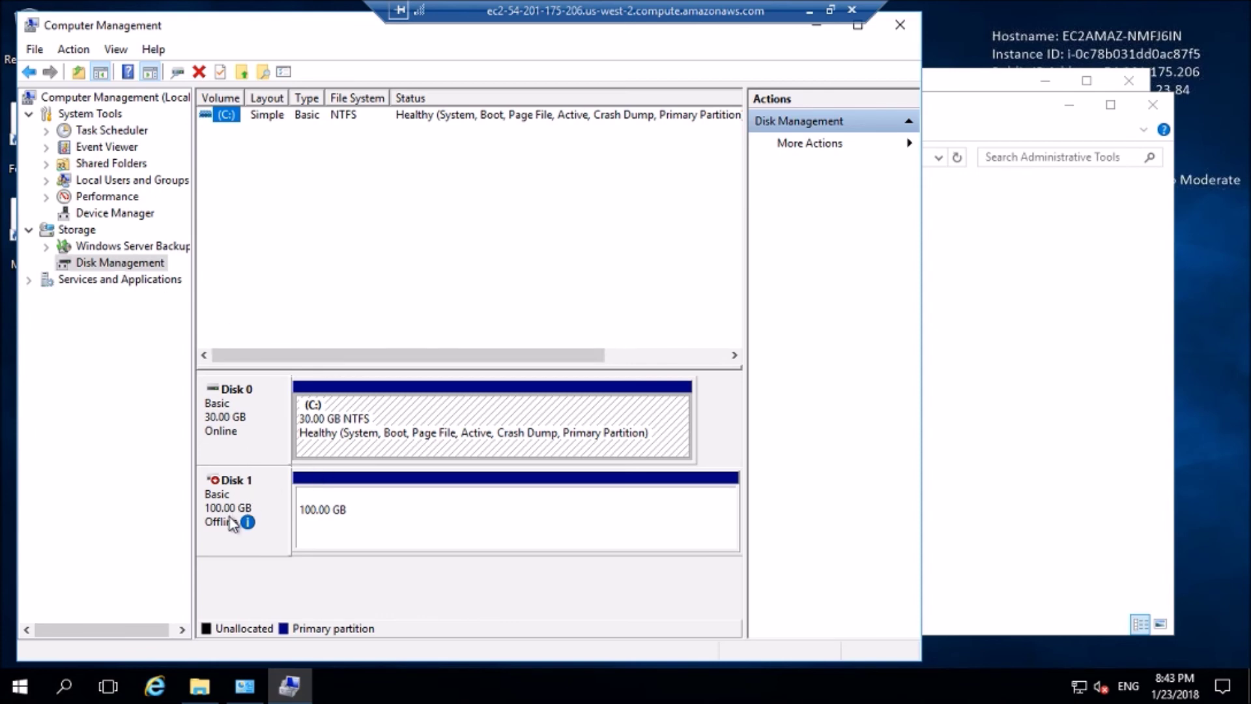
# Bring the offline 100 GB Disk 1 online in Disk Management
pyautogui.moveTo(208, 536)
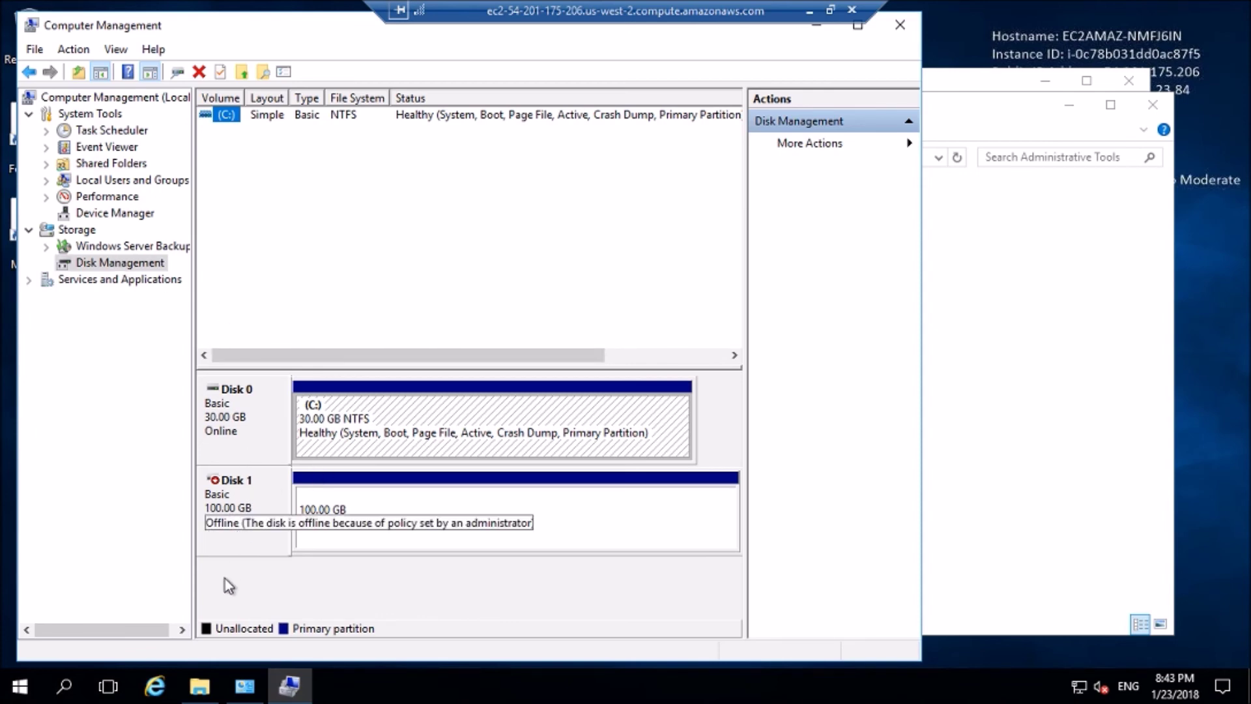
pyautogui.rightClick(230, 527)
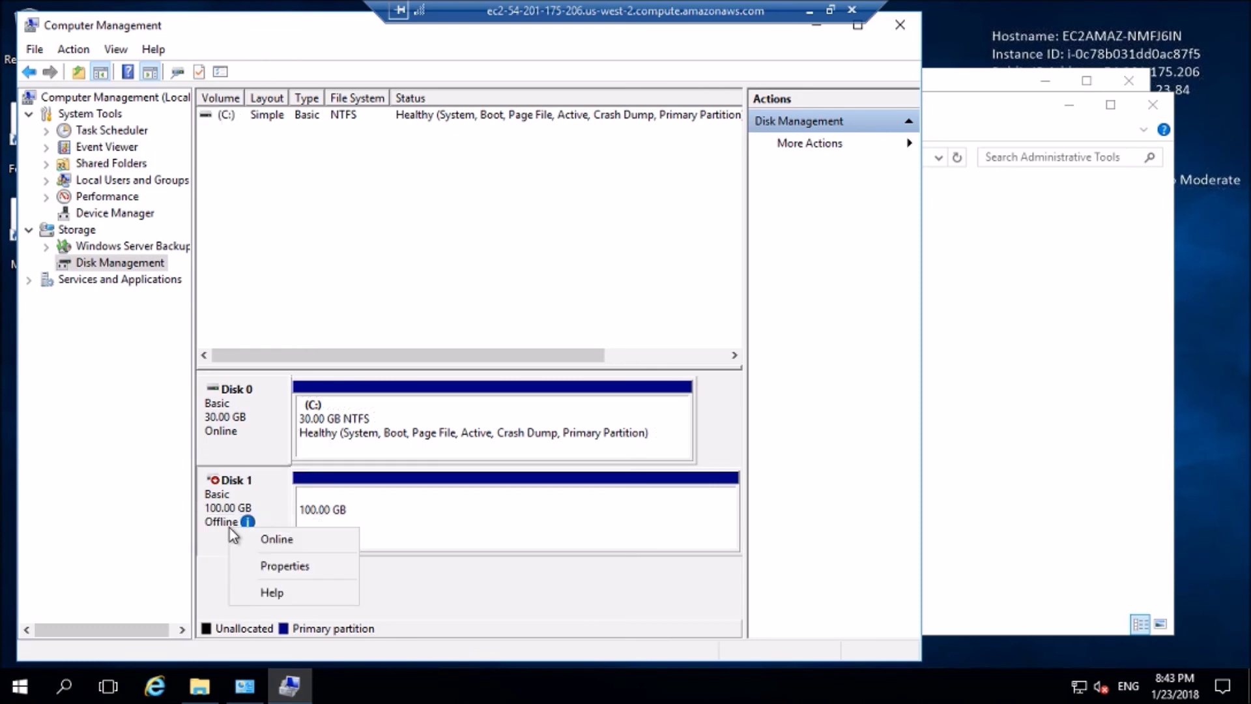
pyautogui.click(277, 541)
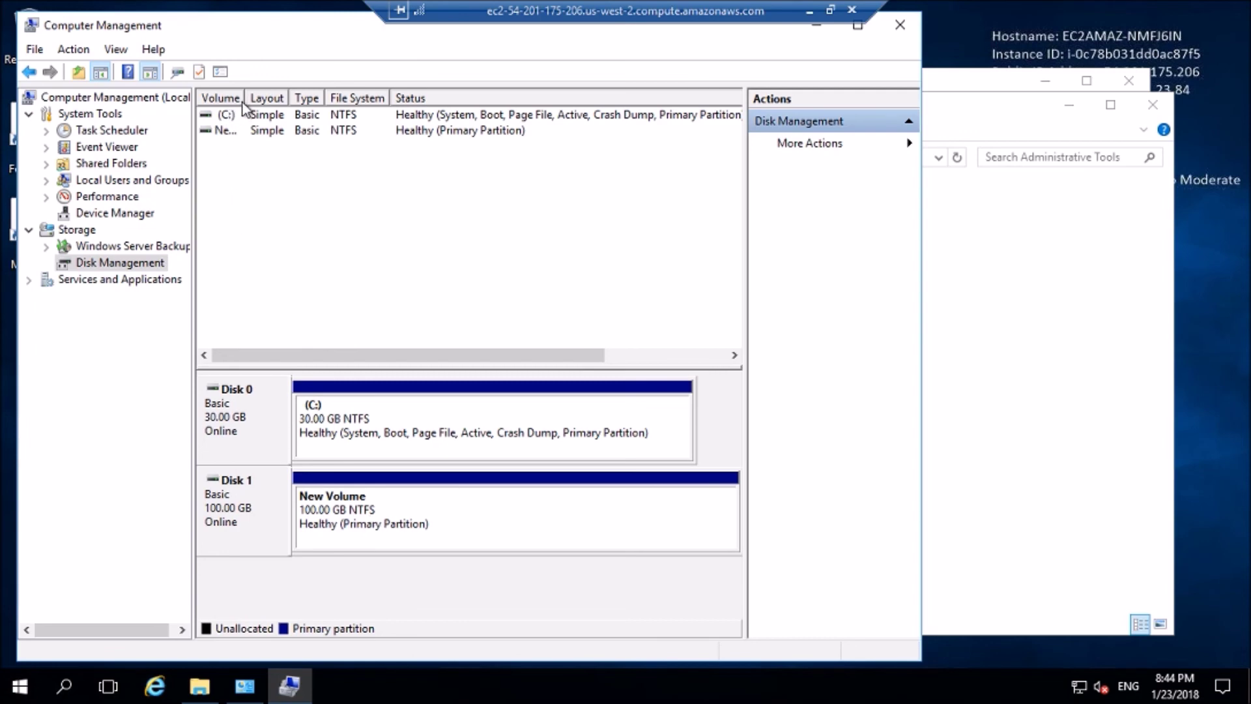
# Widen the Volume column to read the full volume names, and close Computer Management and Administrative Tools
pyautogui.moveTo(245, 97); pyautogui.dragTo(316, 99)
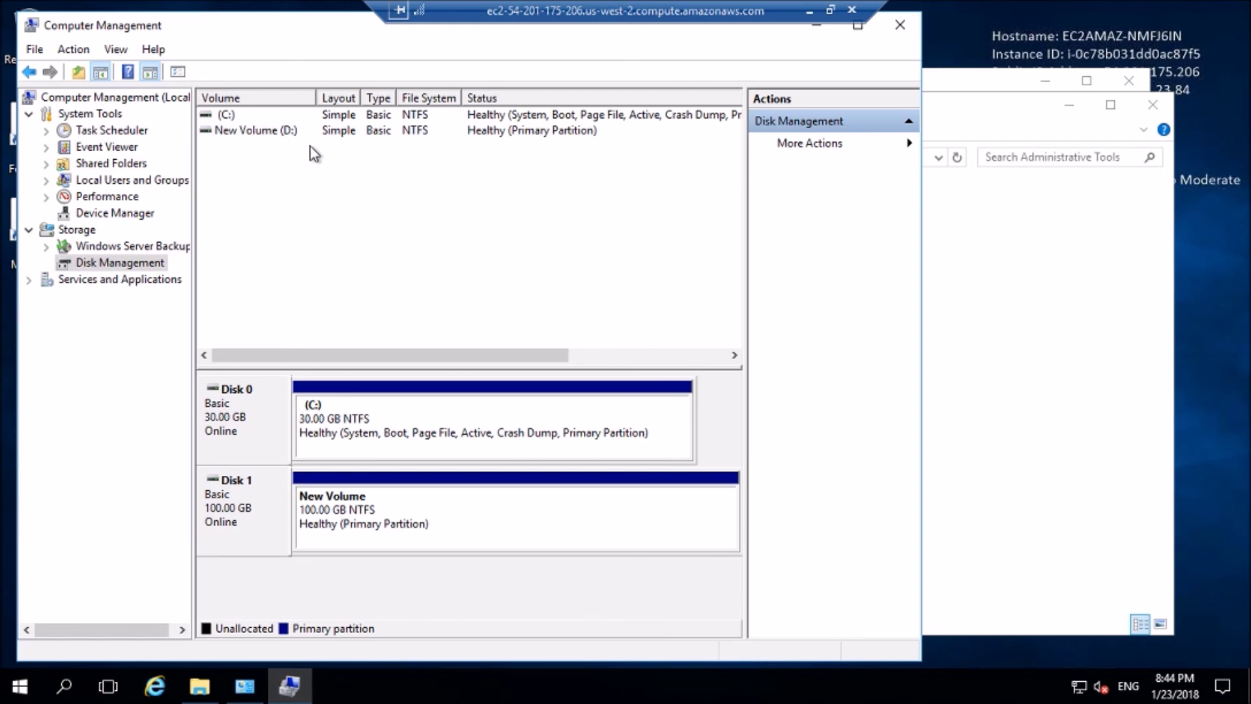
pyautogui.click(898, 22)
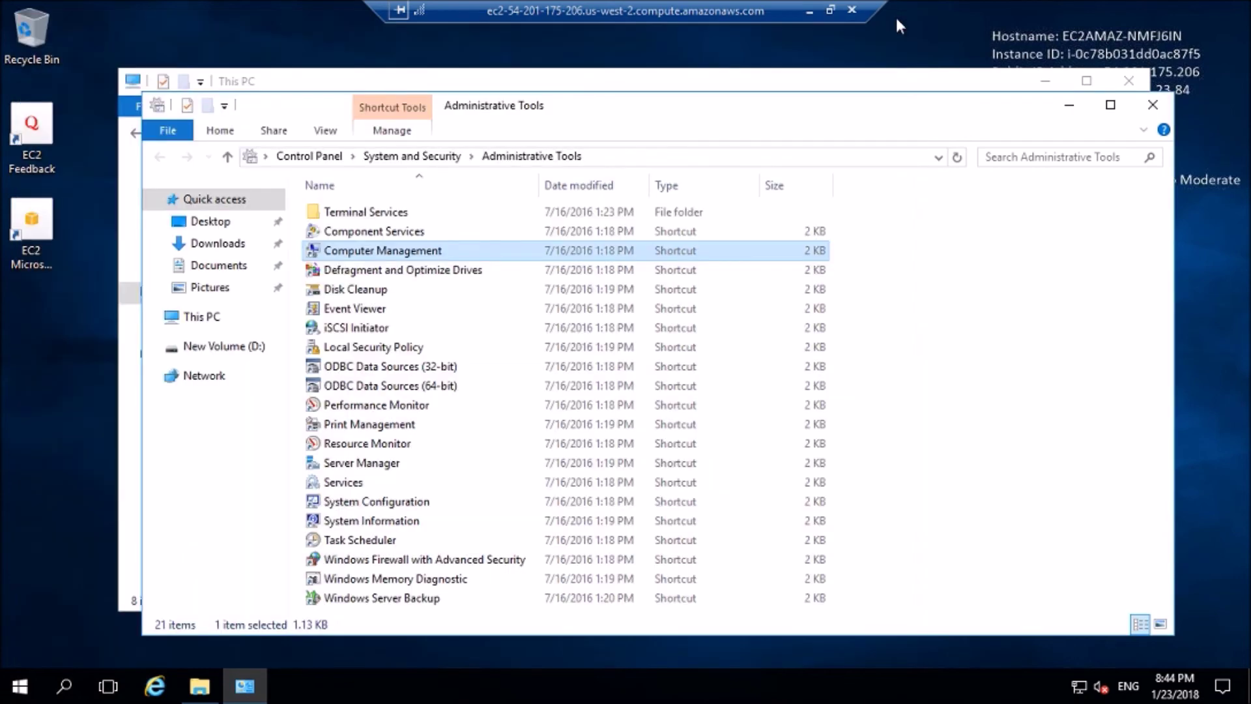
pyautogui.click(1153, 105)
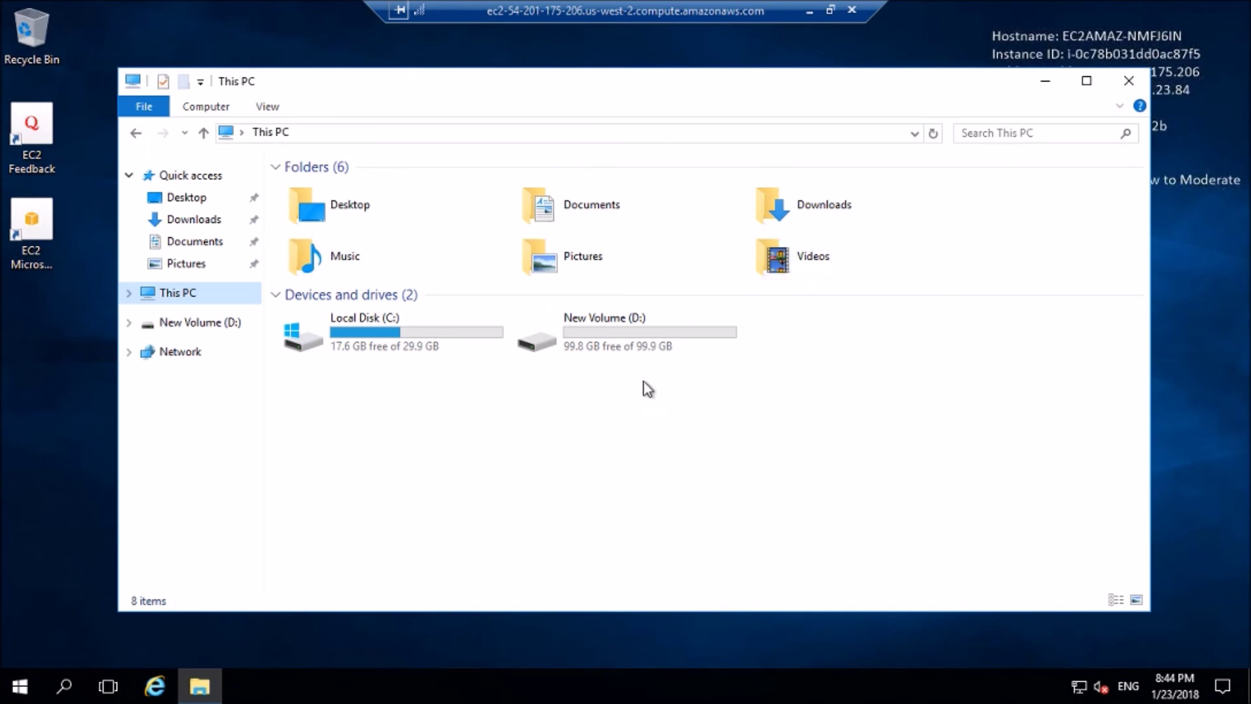
# Read the Crush text file on New Volume (D:) and close both Notepad and File Explorer
pyautogui.doubleClick(616, 348)
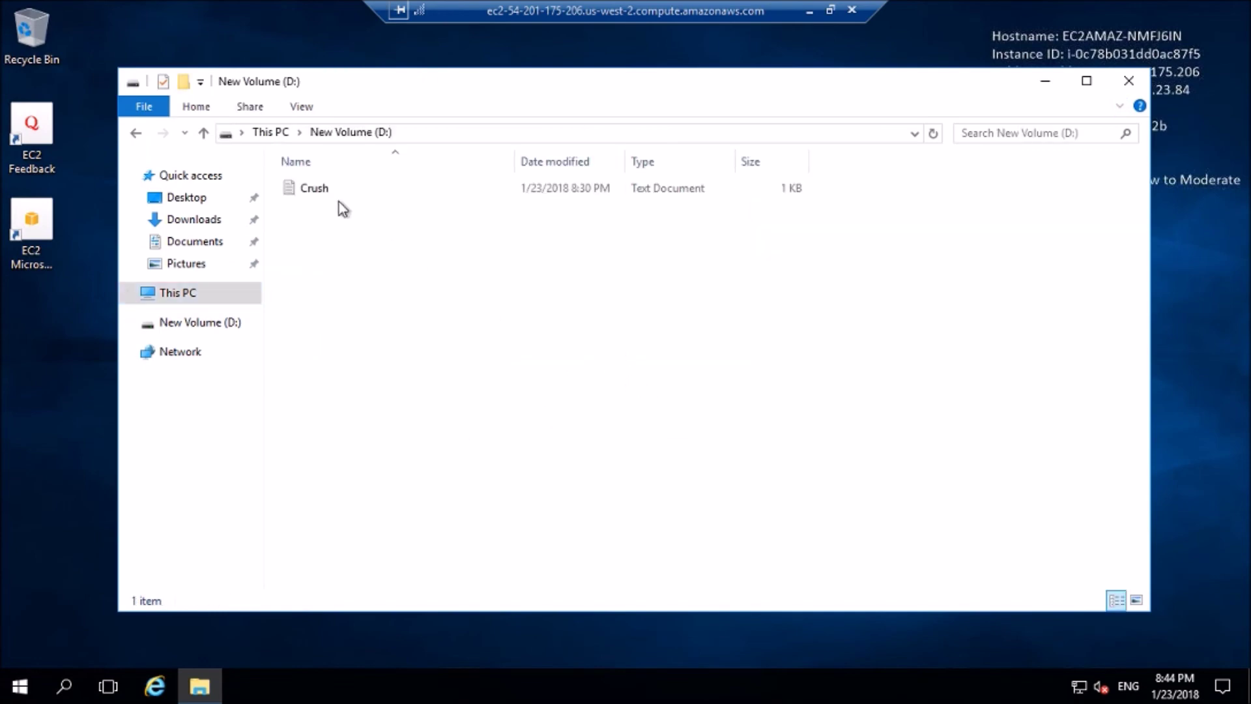
pyautogui.doubleClick(311, 194)
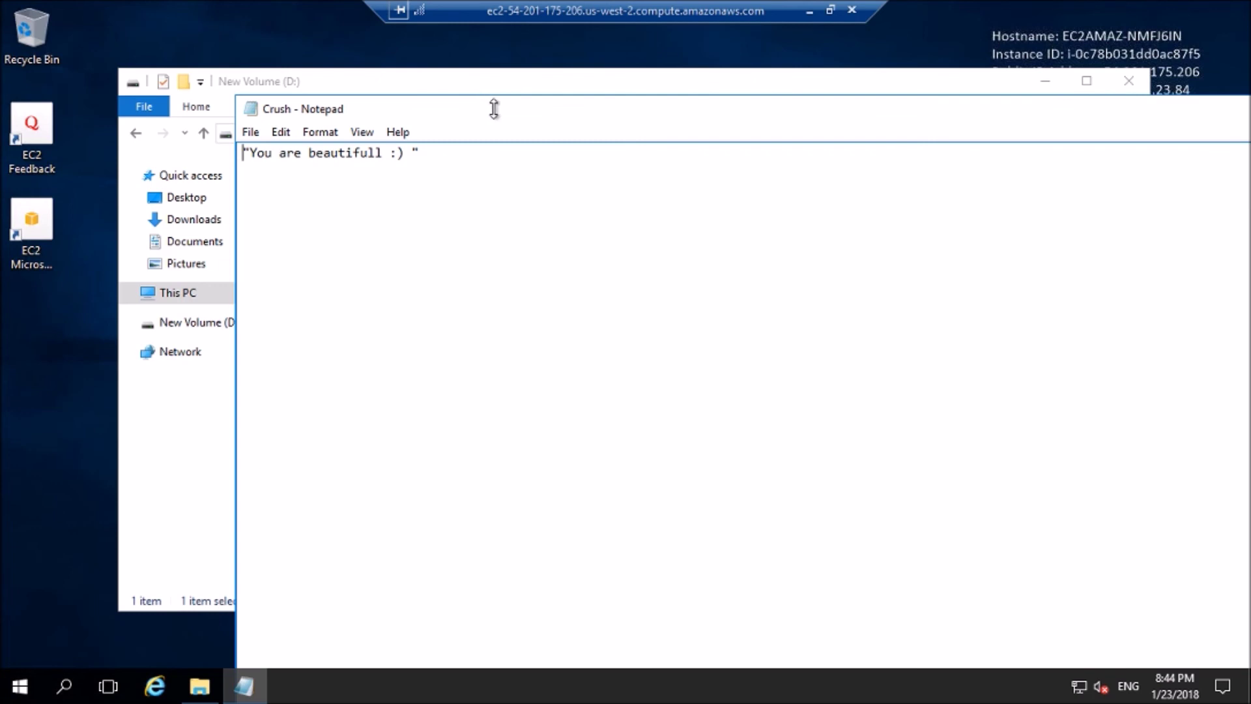
pyautogui.moveTo(494, 109); pyautogui.dragTo(282, 94)
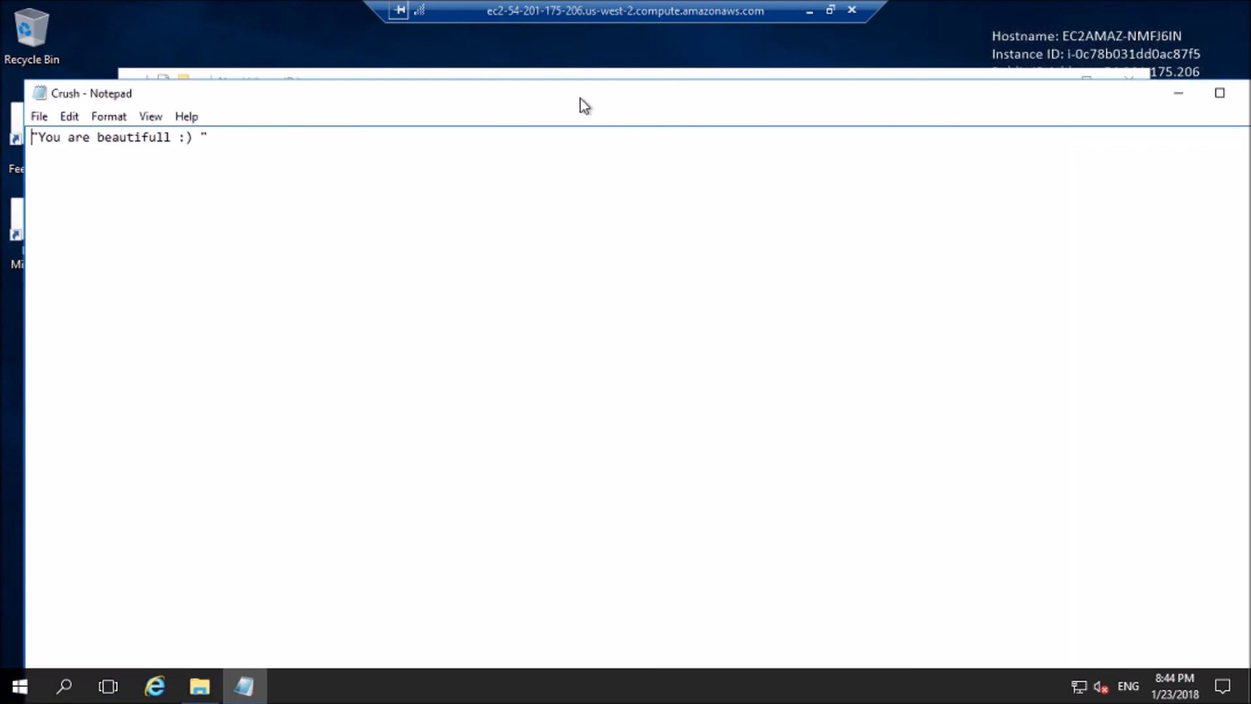
pyautogui.moveTo(688, 90); pyautogui.dragTo(581, 99)
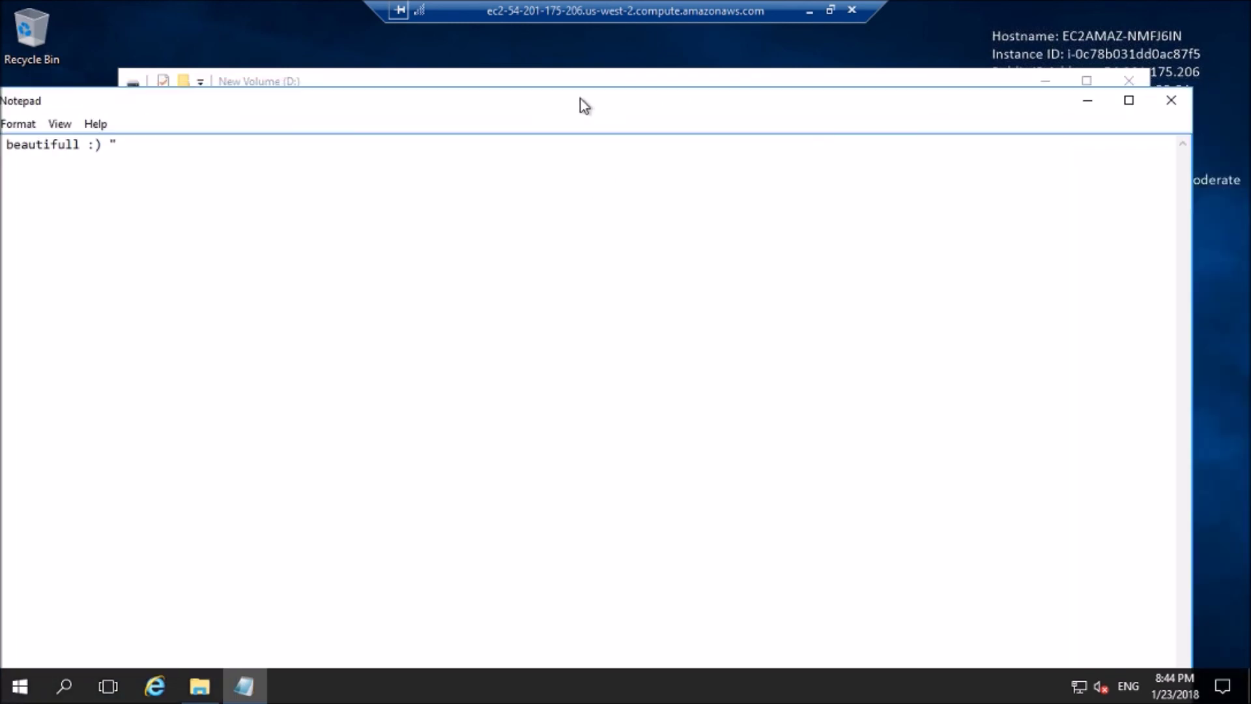
pyautogui.click(1154, 100)
pyautogui.click(1134, 82)
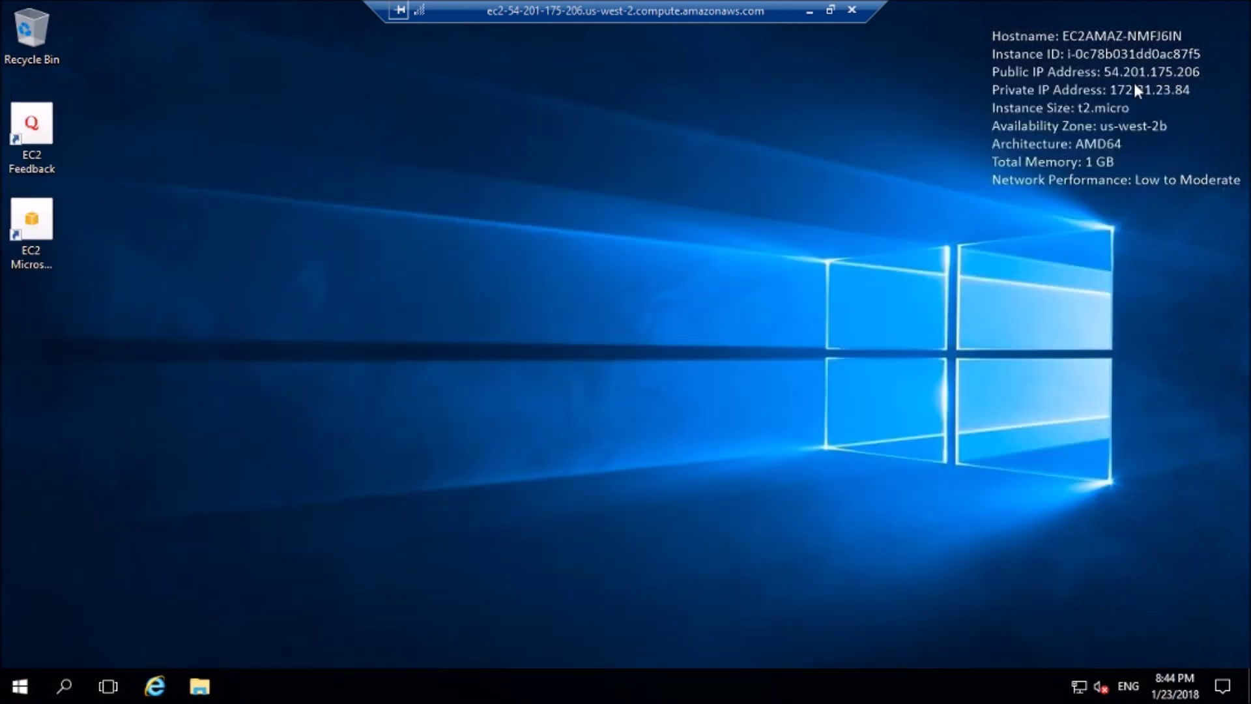
# Minimize the win-2 remote session and close the local Downloads folder to return to the EC2 Instances page
pyautogui.click(810, 12)
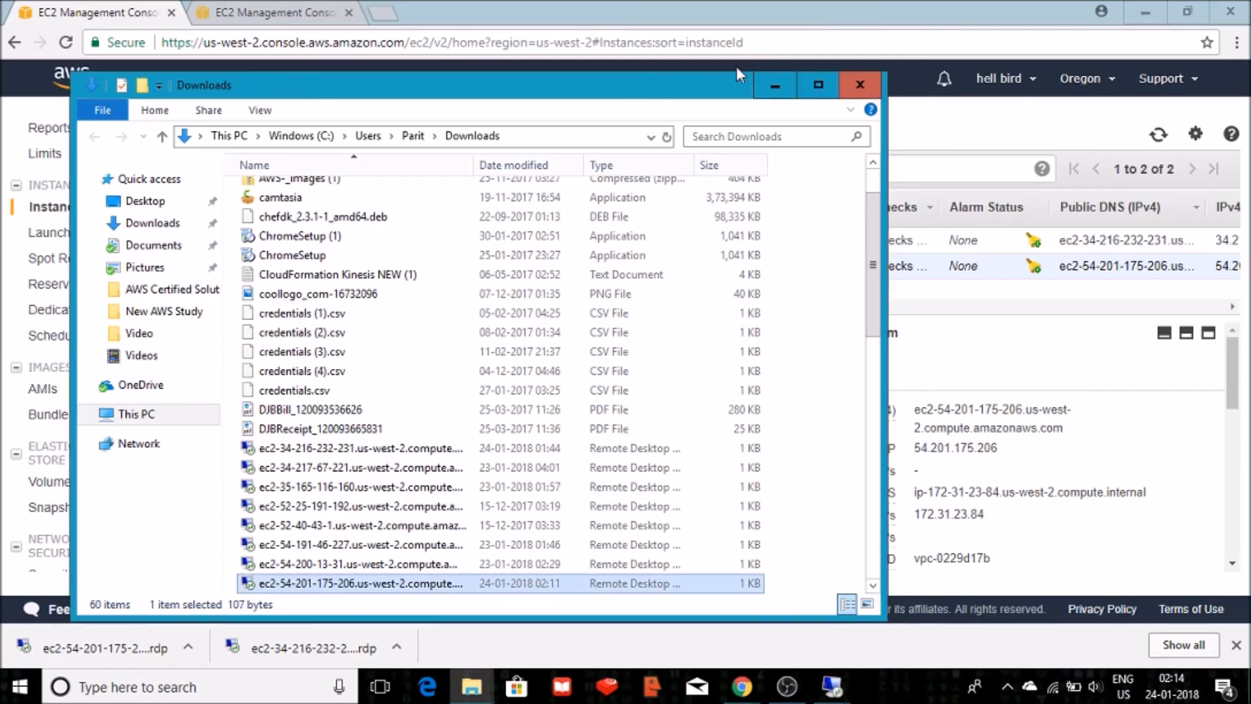
pyautogui.click(859, 87)
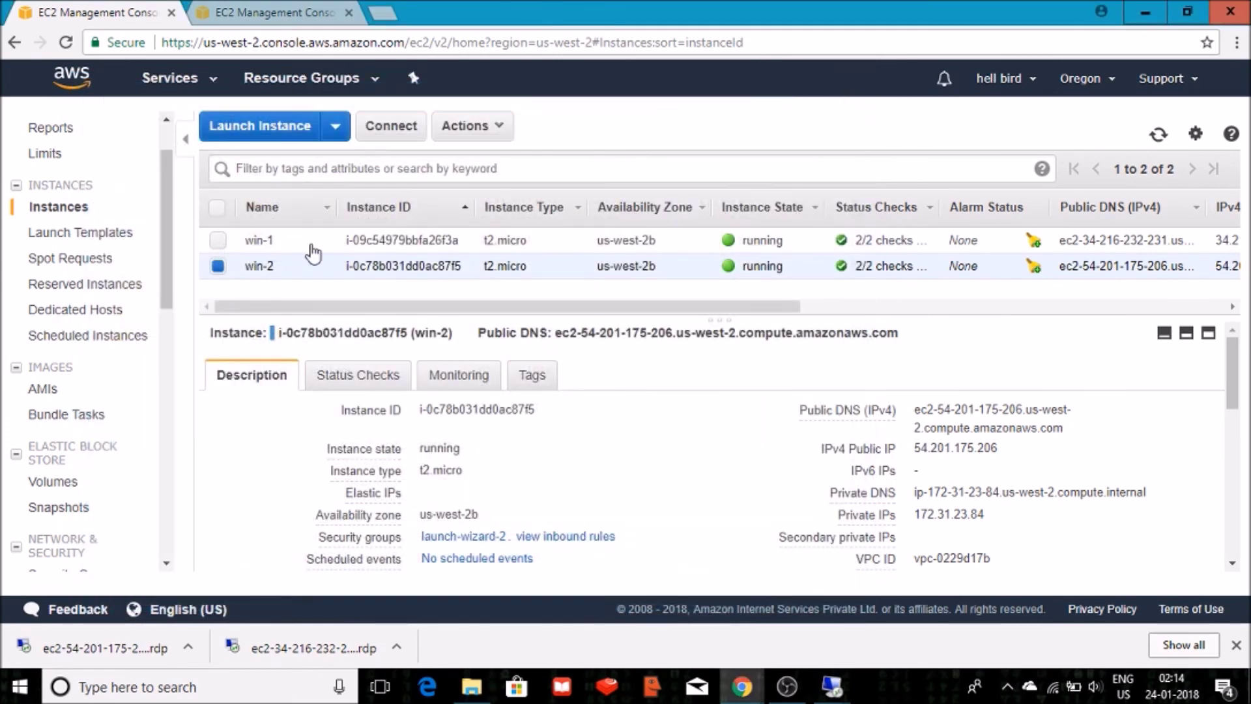